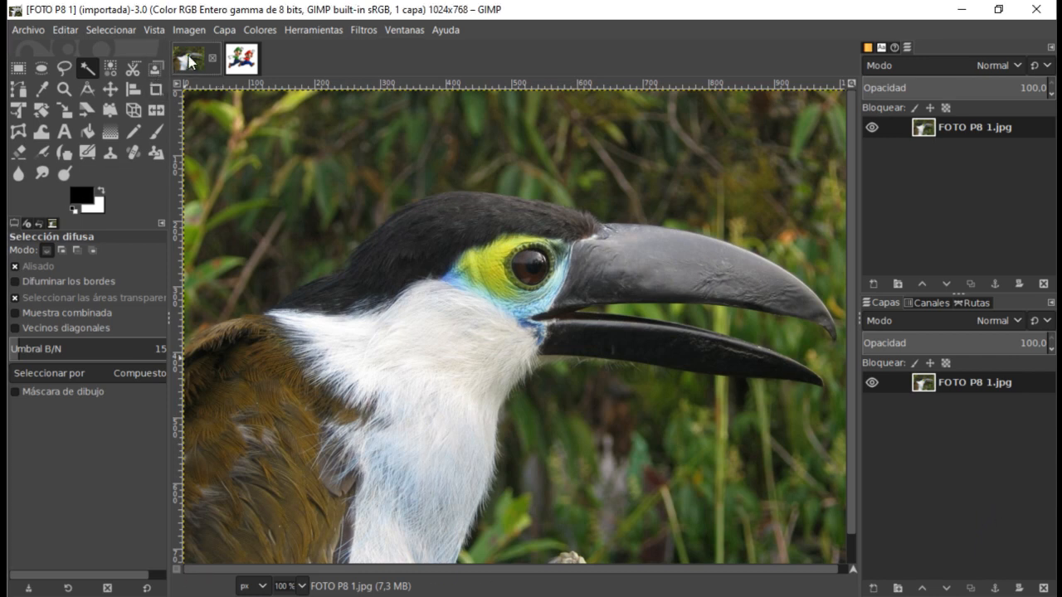
Compare the two open images and bring FOTO P8 2 with the running characters to the front.
{"action": "left_click", "coordinate": [242, 58]}
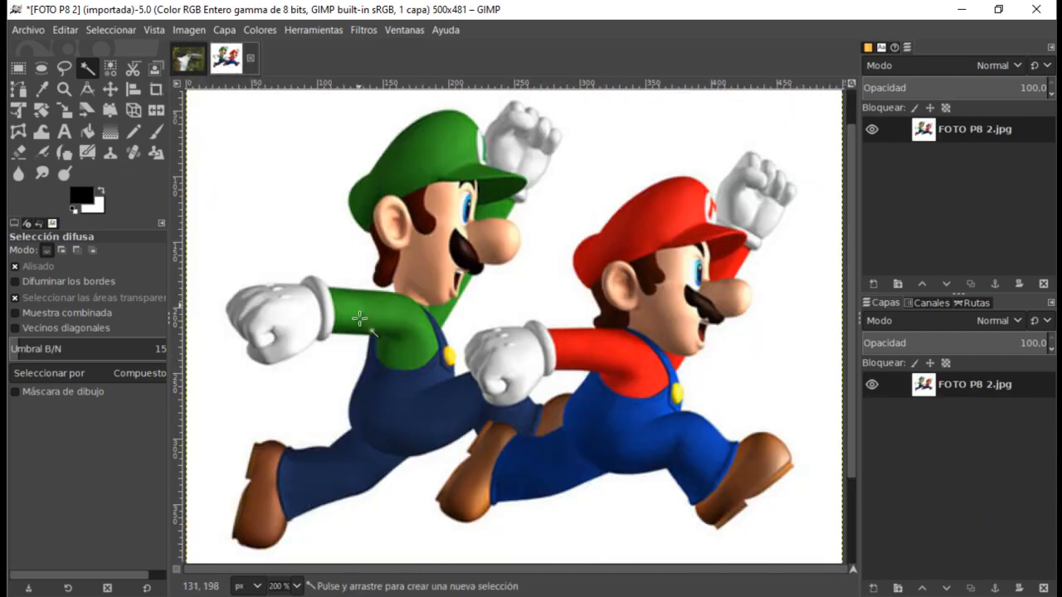
{"action": "left_click", "coordinate": [188, 58]}
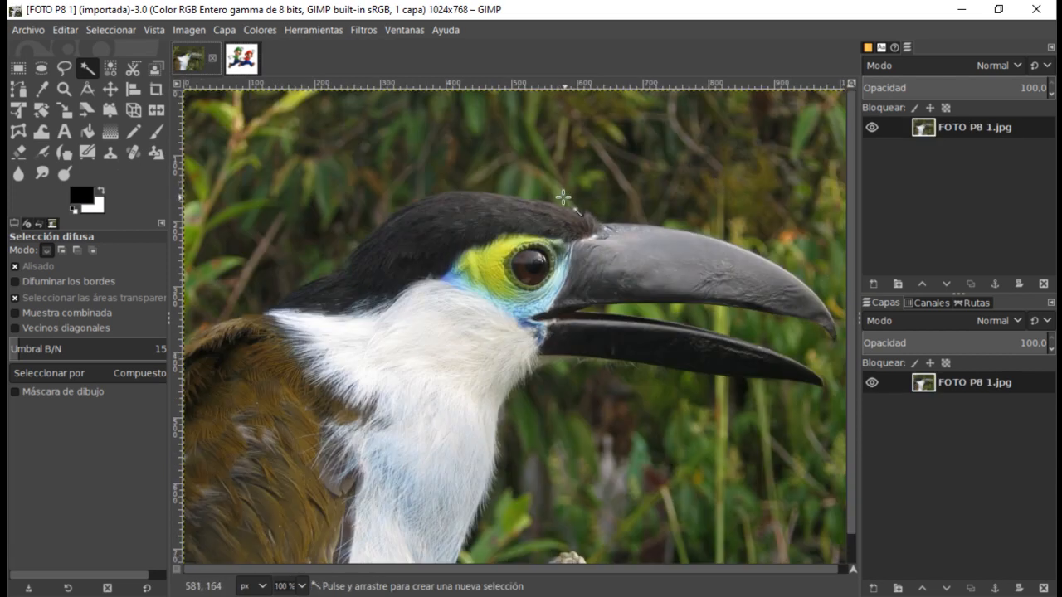
{"action": "left_click", "coordinate": [247, 66]}
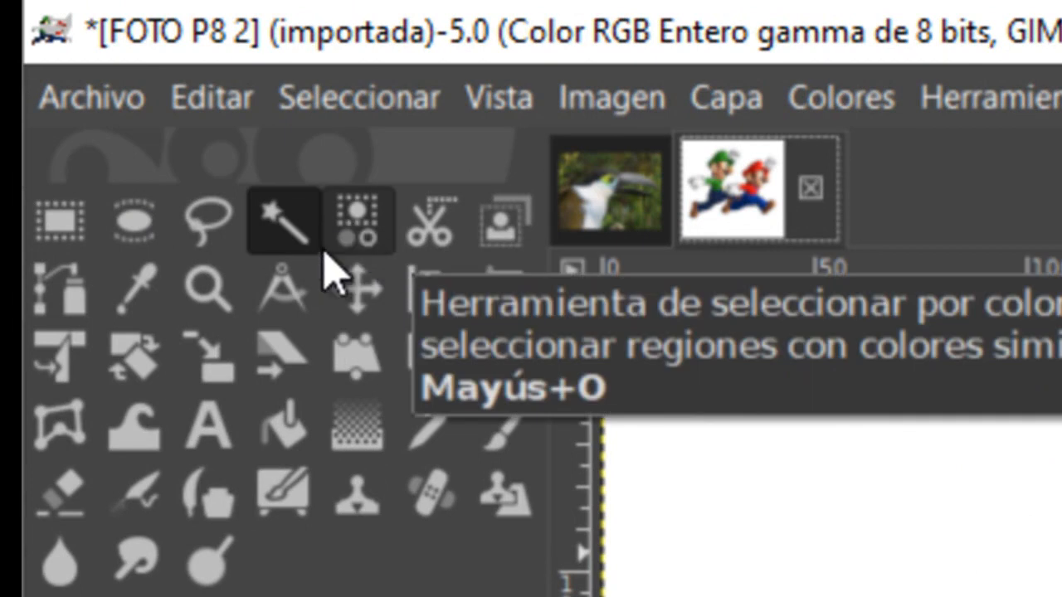
Try selecting the white background of FOTO P8 2 by colour and clear that selection.
{"action": "left_click", "coordinate": [358, 222]}
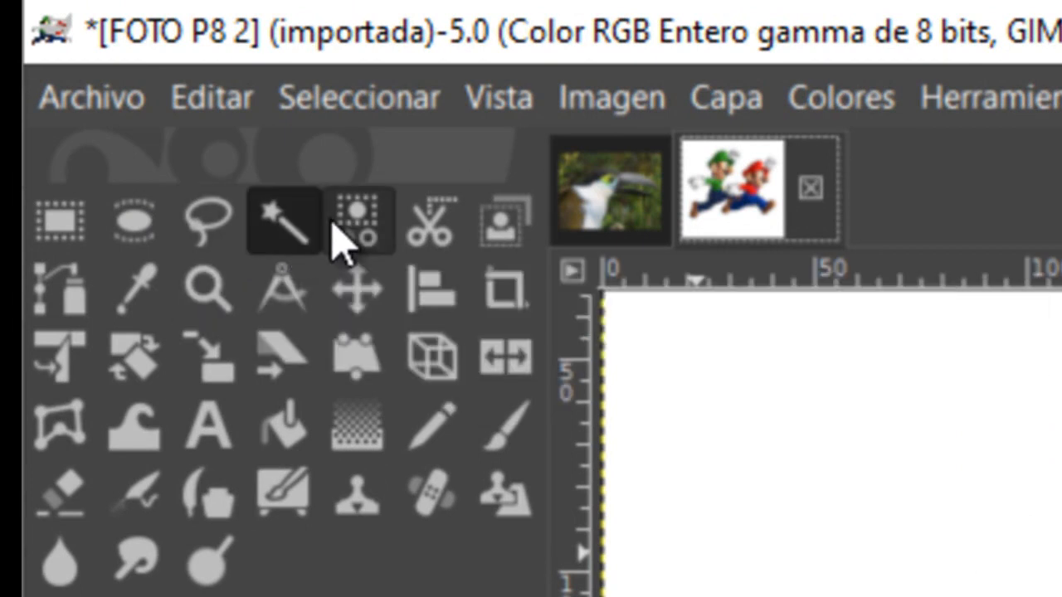
{"action": "left_click", "coordinate": [524, 253]}
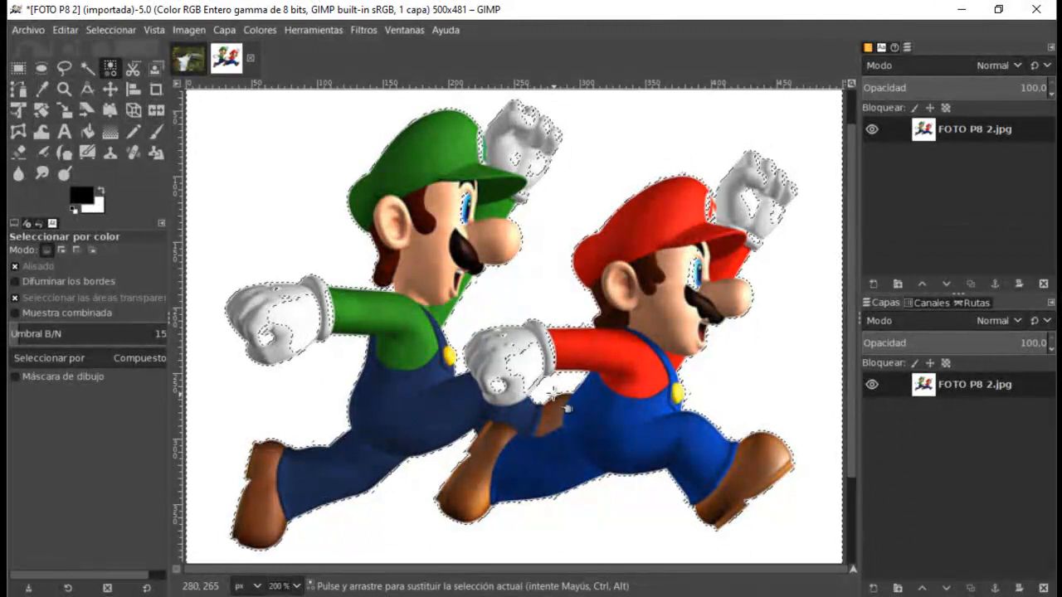
{"action": "left_click", "coordinate": [116, 29]}
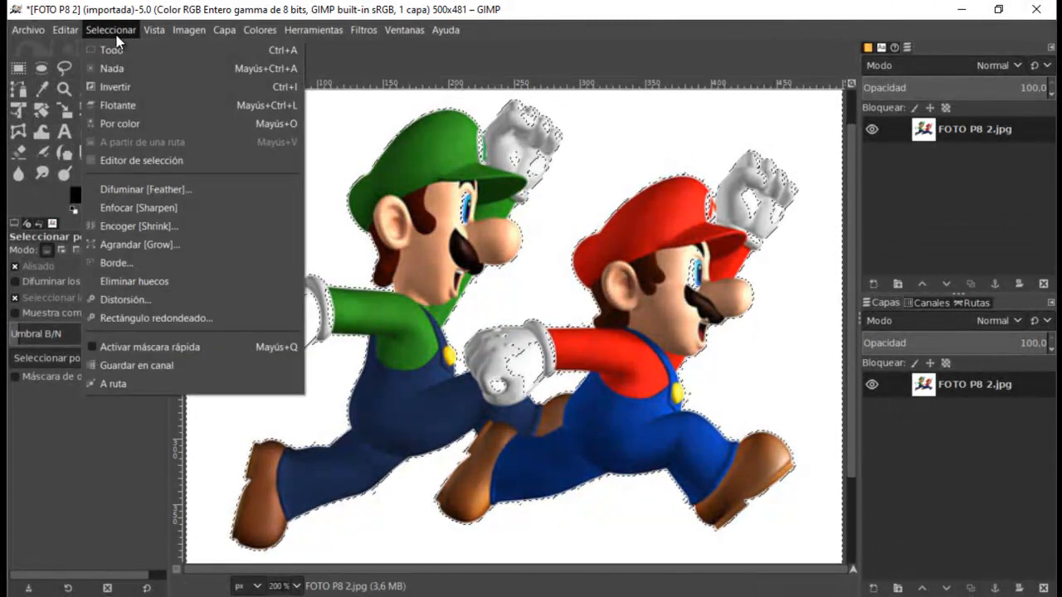
{"action": "left_click", "coordinate": [108, 69]}
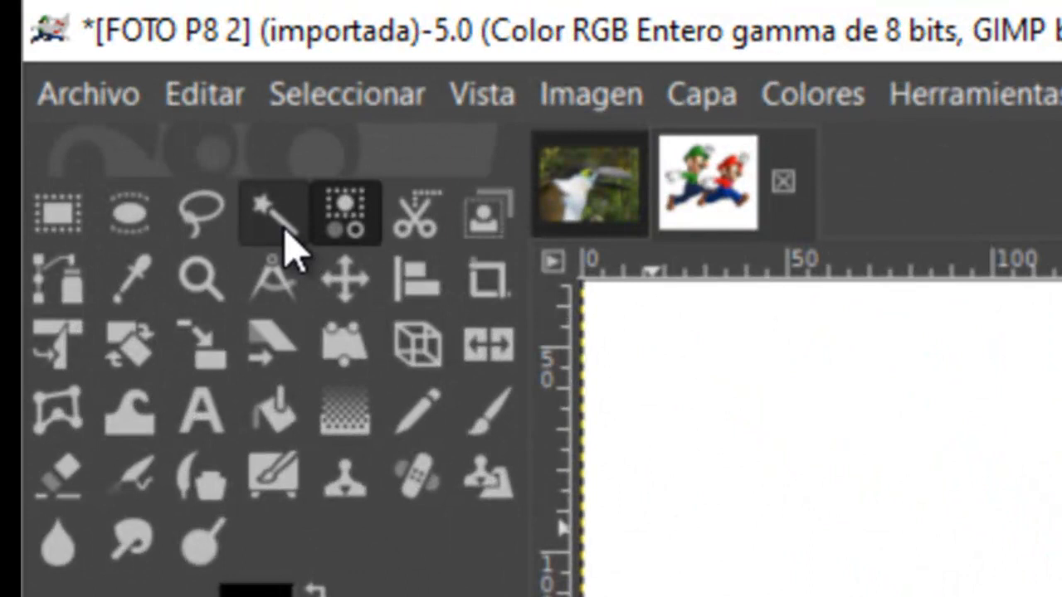
Fuzzy-select the white background around the two characters, adding the enclosed white areas to the selection.
{"action": "left_click", "coordinate": [264, 212]}
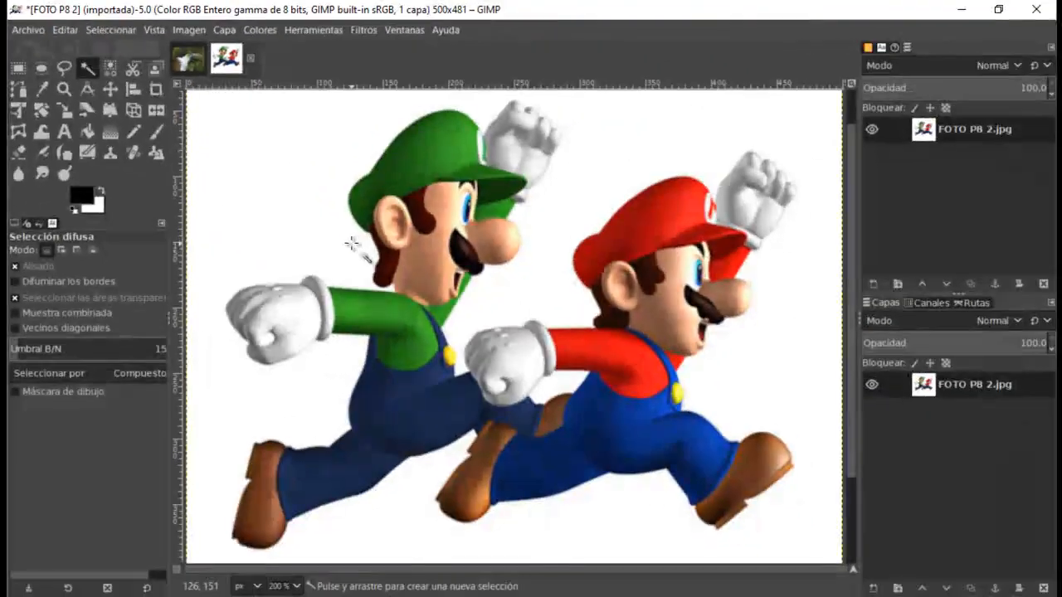
{"action": "left_click", "coordinate": [452, 335]}
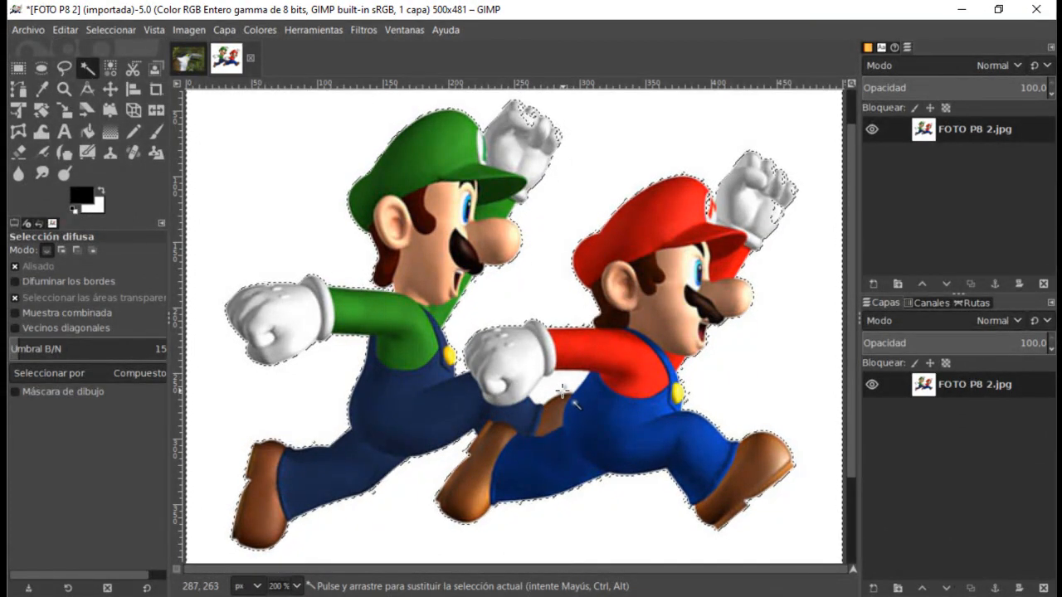
{"action": "left_click", "coordinate": [63, 251]}
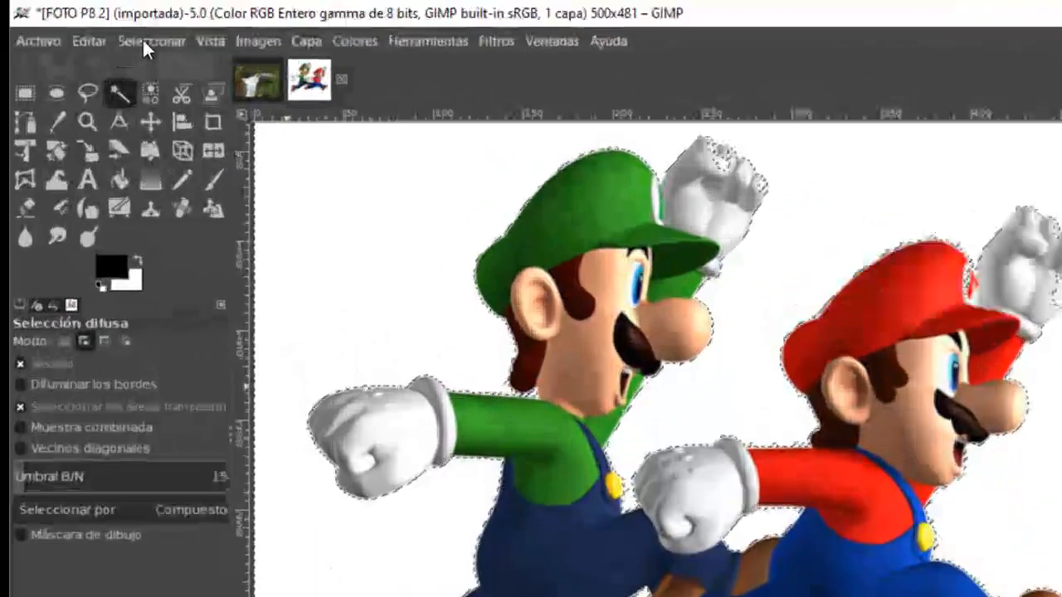
Float the inverted selection of the two characters and copy it.
{"action": "left_click", "coordinate": [109, 30]}
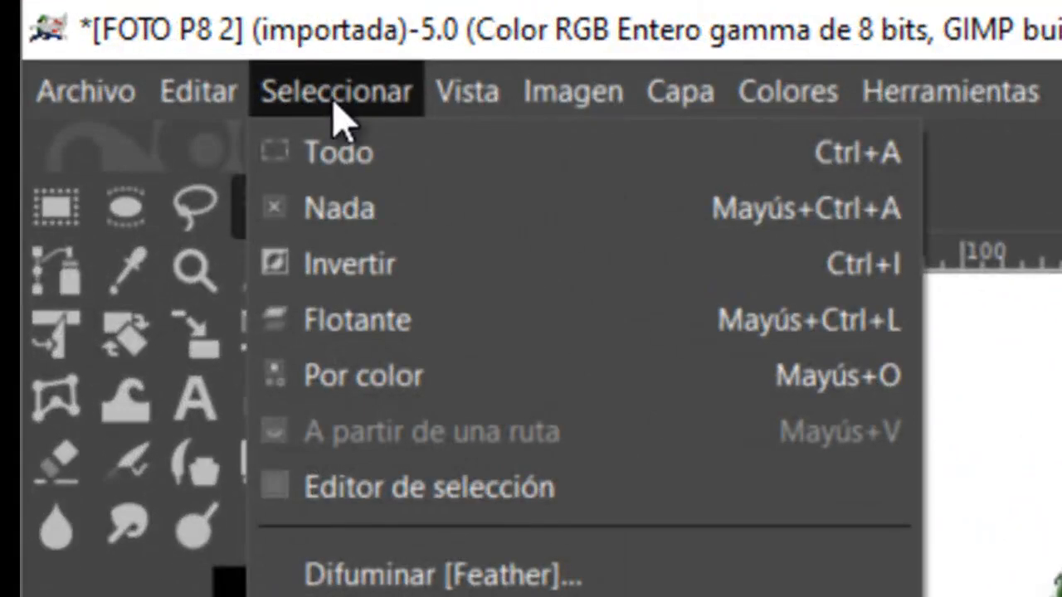
{"action": "left_click", "coordinate": [375, 286]}
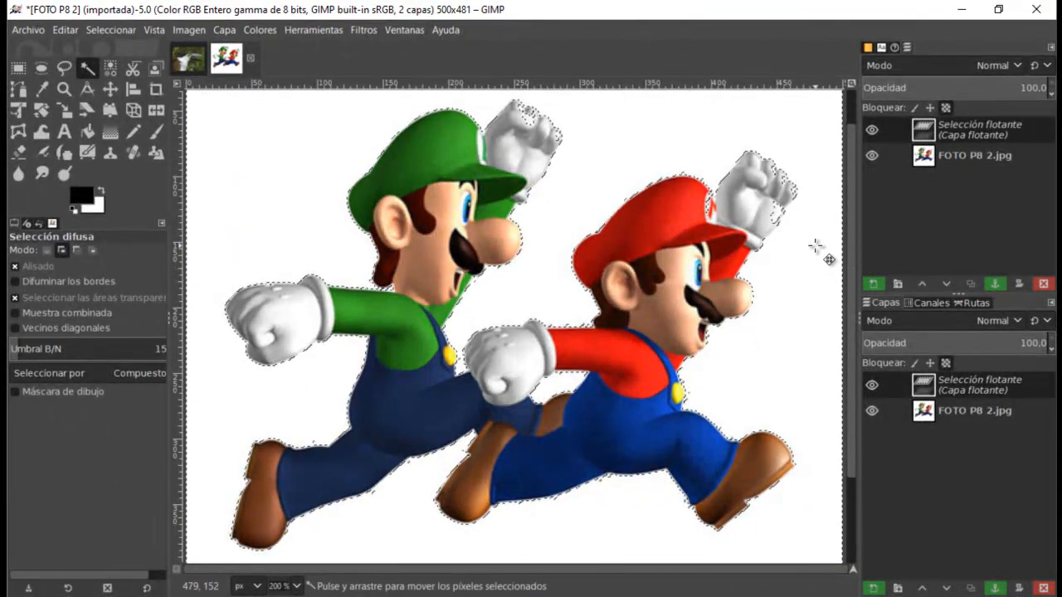
{"action": "left_click", "coordinate": [66, 29]}
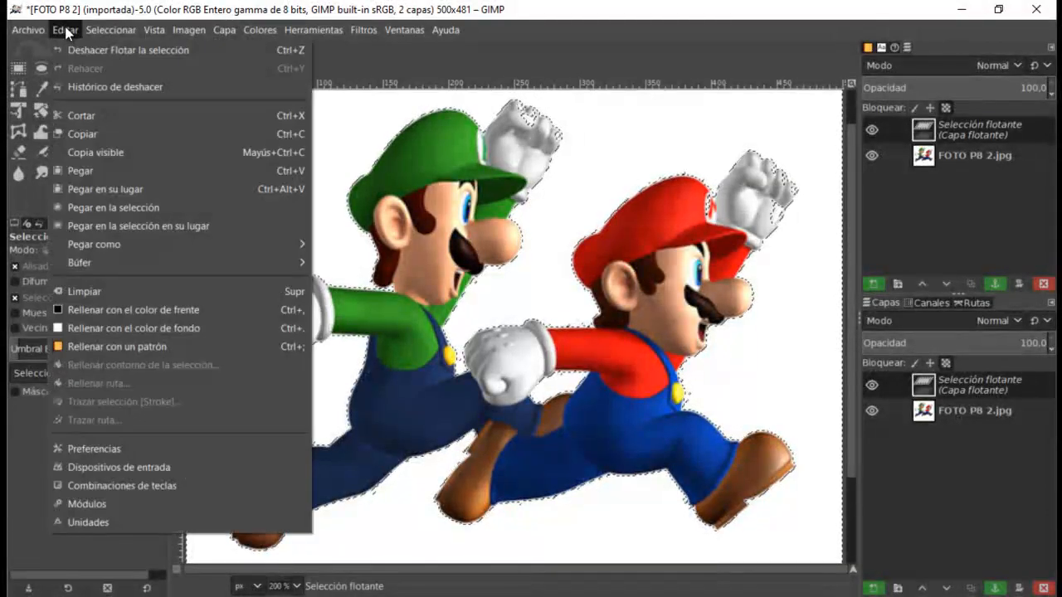
{"action": "left_click", "coordinate": [86, 138]}
Duplicate the bird layer in FOTO P8 1 and paste the copied characters into that image.
{"action": "left_click", "coordinate": [182, 60]}
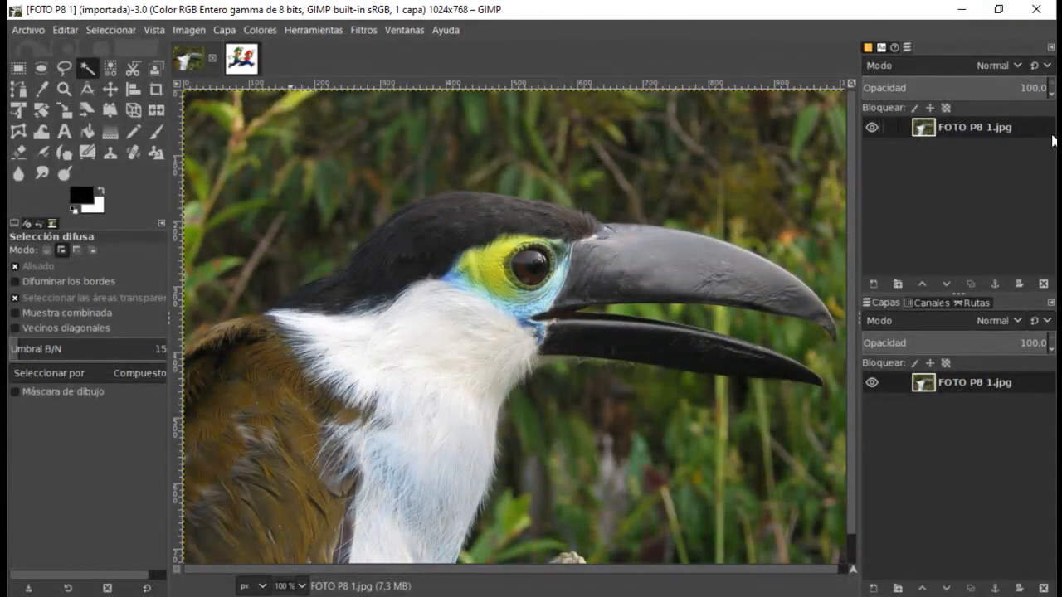
{"action": "right_click", "coordinate": [1024, 130]}
{"action": "left_click", "coordinate": [931, 169]}
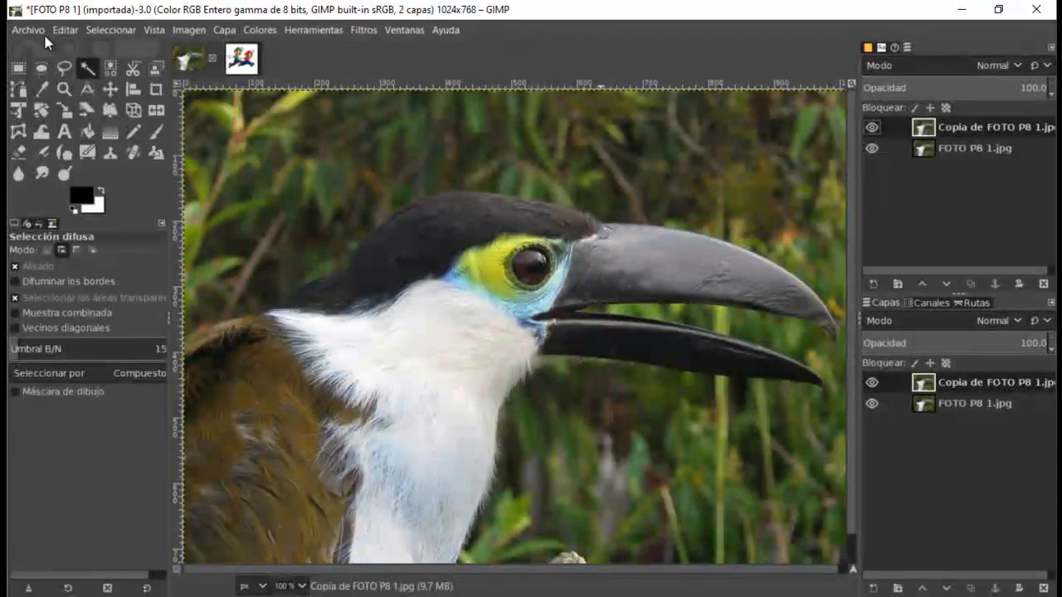
{"action": "left_click", "coordinate": [65, 30]}
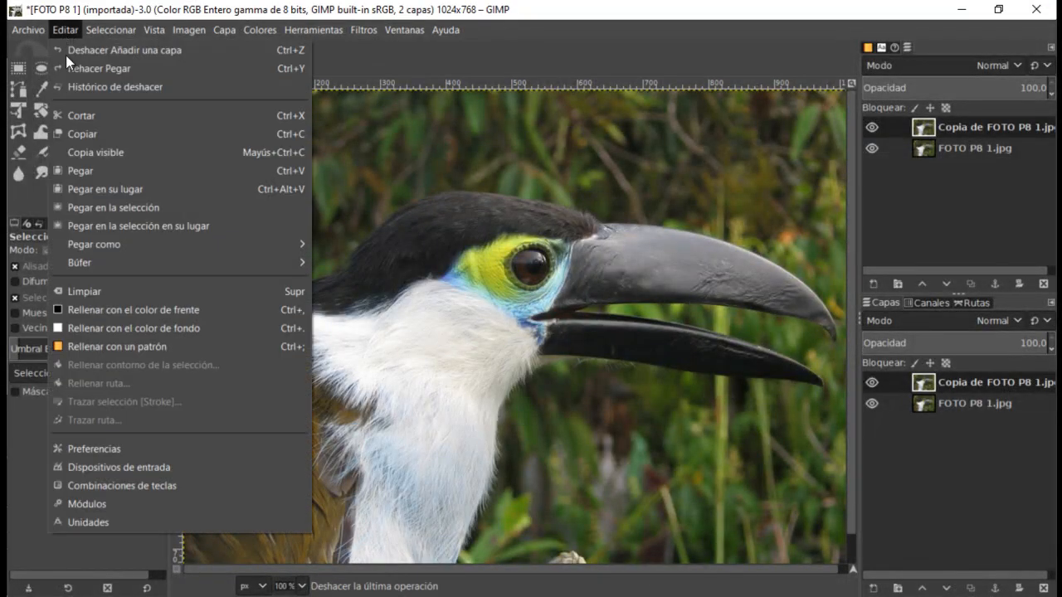
{"action": "left_click", "coordinate": [82, 171]}
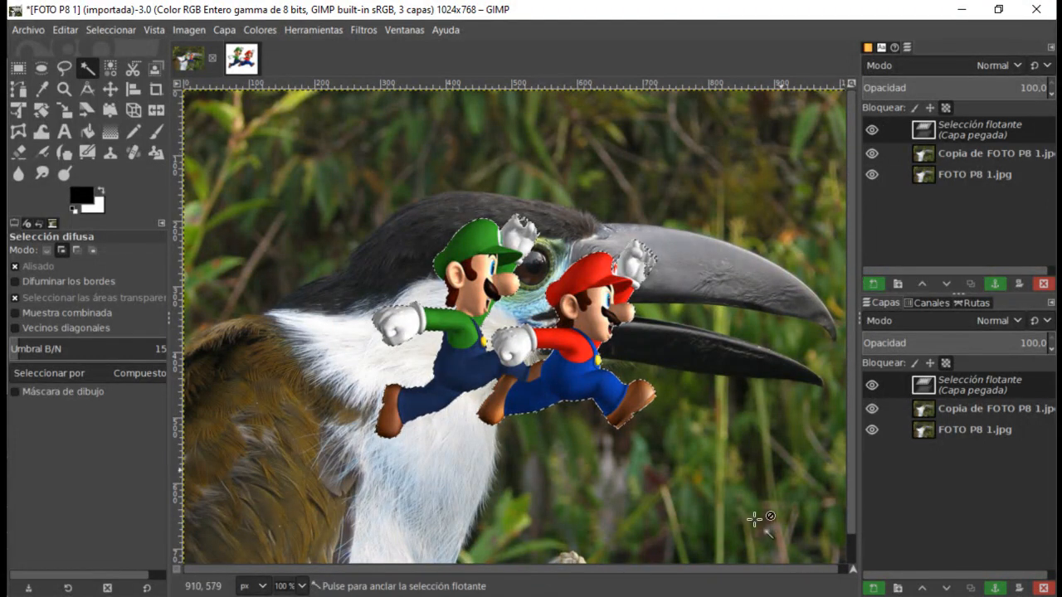
Move the pasted characters up and over the bird's beak.
{"action": "left_click_drag", "start_coordinate": [688, 570], "coordinate": [730, 574]}
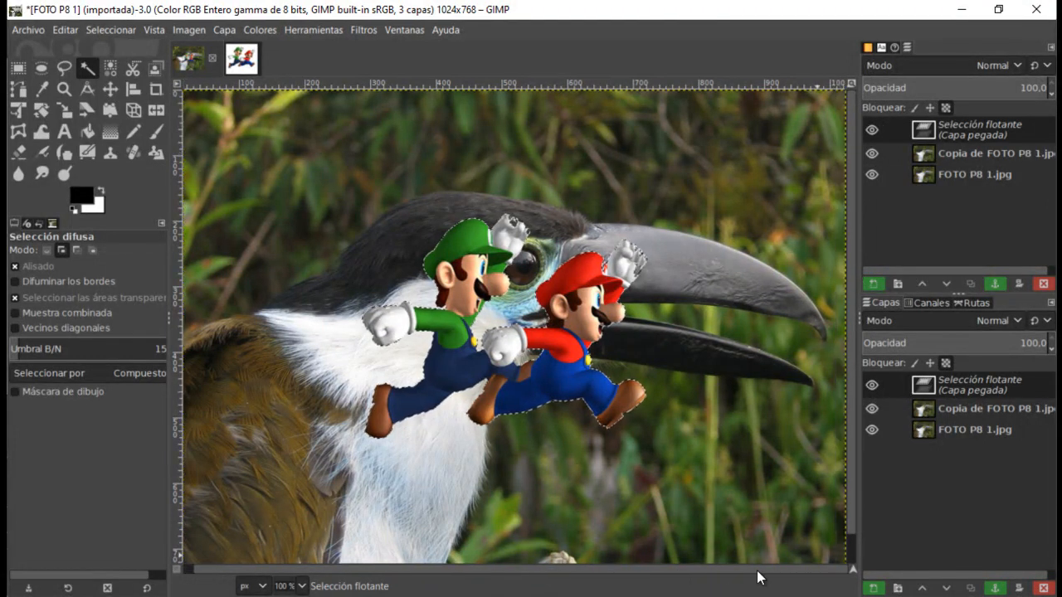
{"action": "left_click", "coordinate": [110, 89]}
{"action": "left_click_drag", "start_coordinate": [543, 341], "coordinate": [717, 243]}
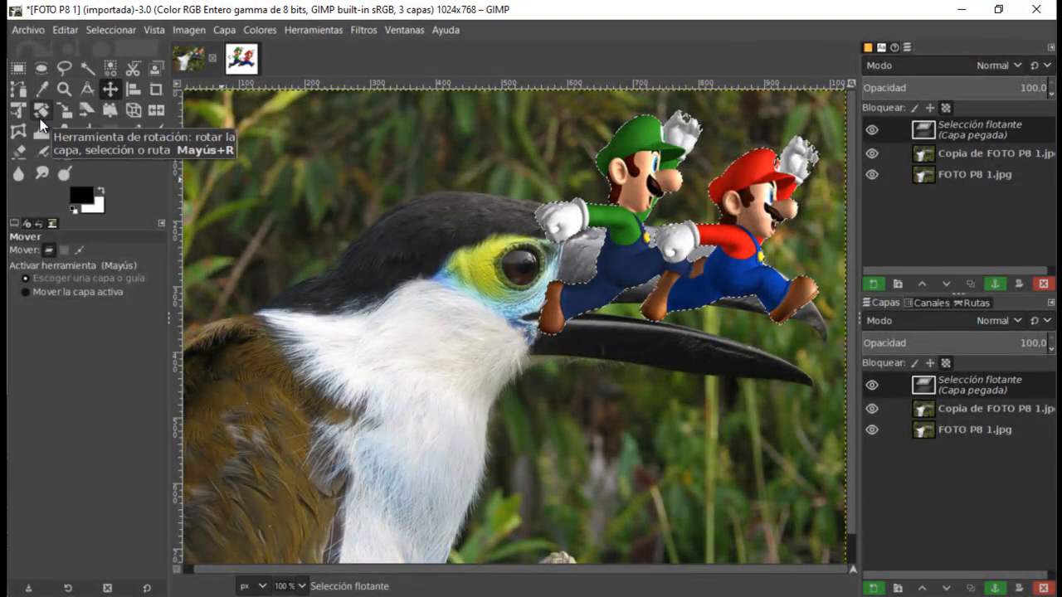
Scale the pasted characters down proportionally to about 219 × 173 px.
{"action": "left_click", "coordinate": [64, 110]}
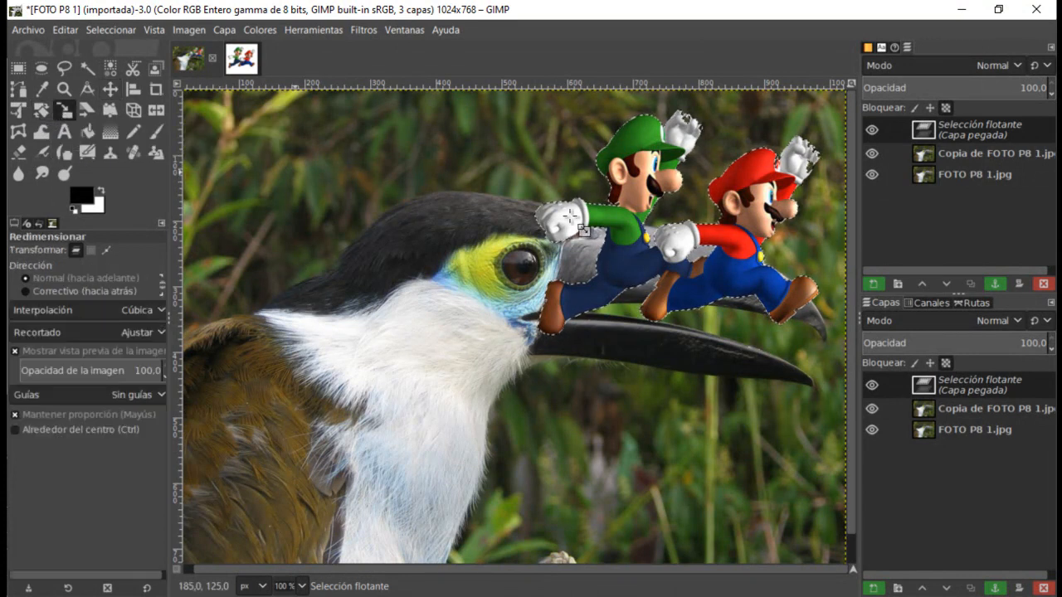
{"action": "left_click", "coordinate": [705, 221]}
{"action": "left_click_drag", "start_coordinate": [532, 111], "coordinate": [682, 216]}
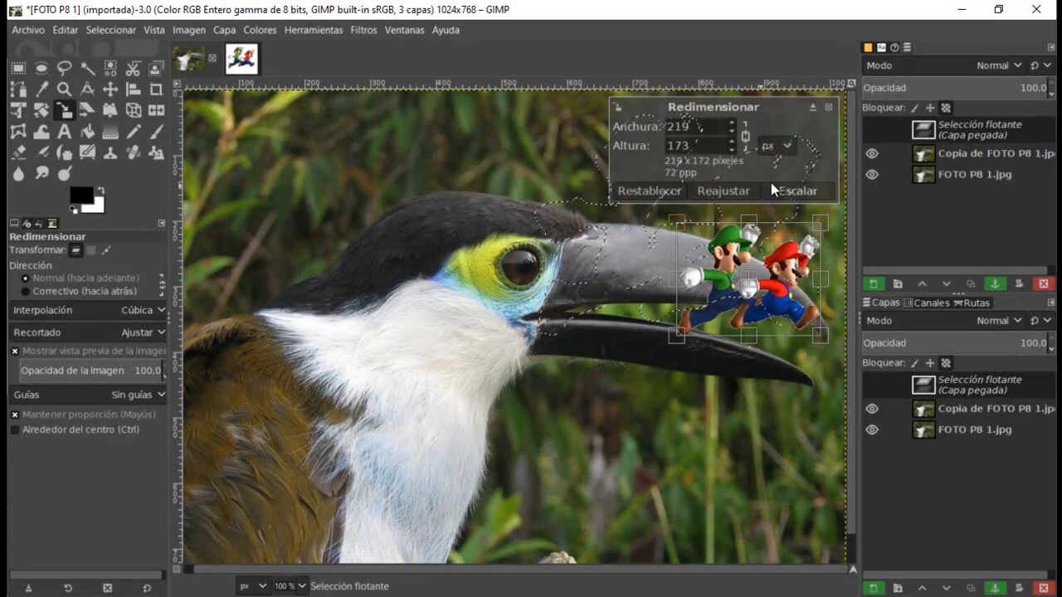
{"action": "left_click", "coordinate": [797, 200]}
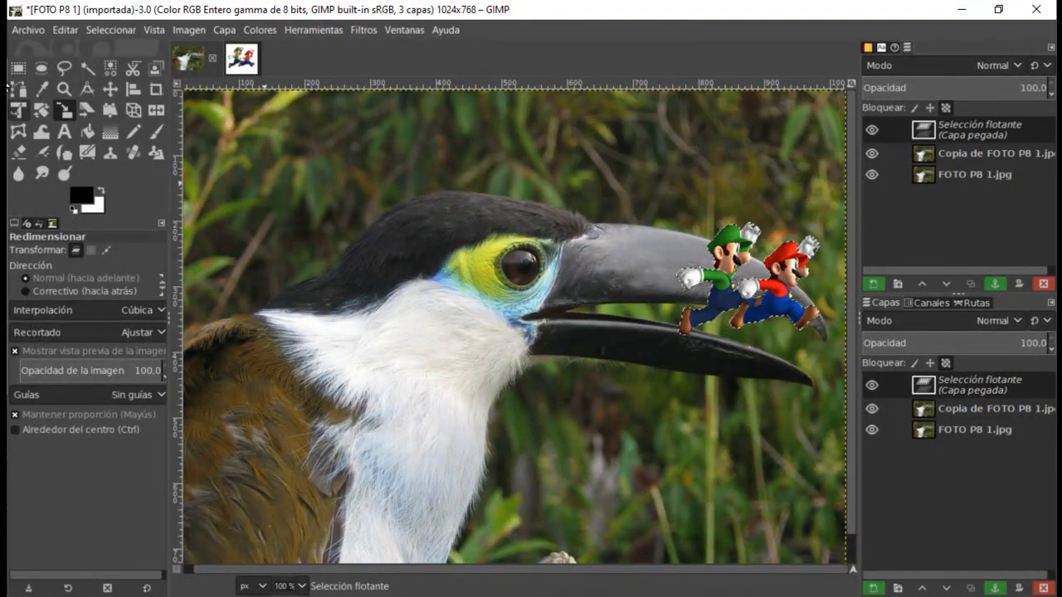
Move the scaled characters up onto the upper edge of the beak and flip them horizontally.
{"action": "left_click", "coordinate": [109, 88]}
{"action": "left_click_drag", "start_coordinate": [775, 311], "coordinate": [763, 213]}
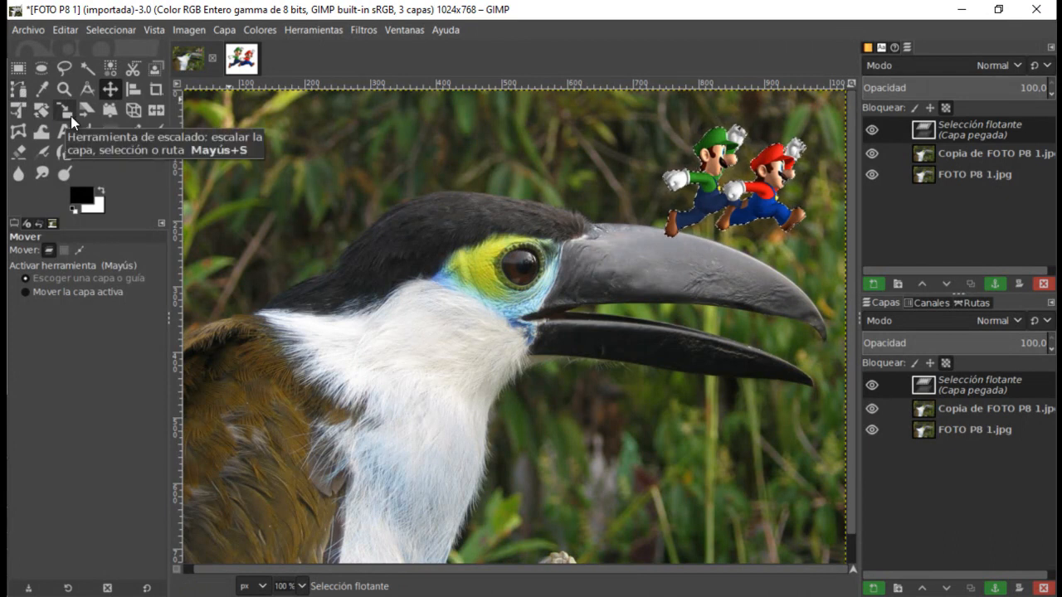
{"action": "left_click", "coordinate": [161, 112]}
{"action": "left_click", "coordinate": [751, 178]}
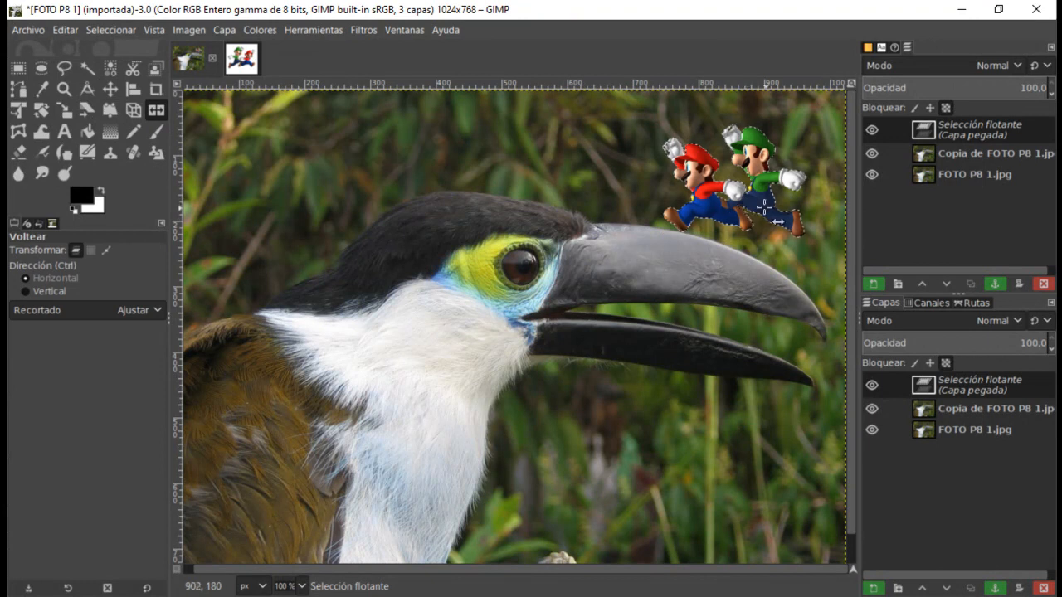
Rotate the characters about 16 degrees clockwise to follow the slope of the beak.
{"action": "left_click", "coordinate": [42, 115]}
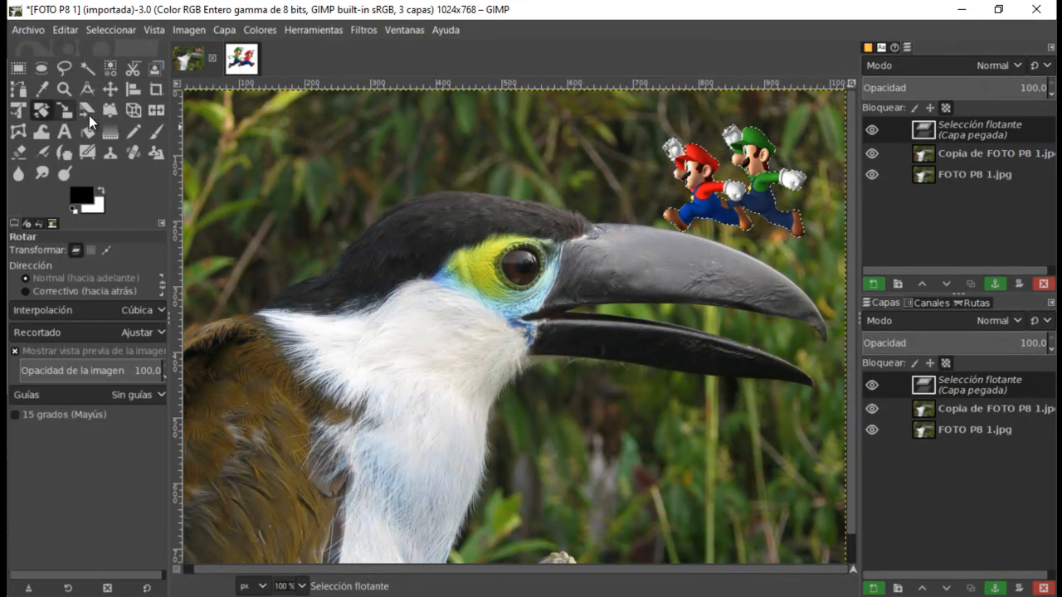
{"action": "left_click", "coordinate": [756, 206]}
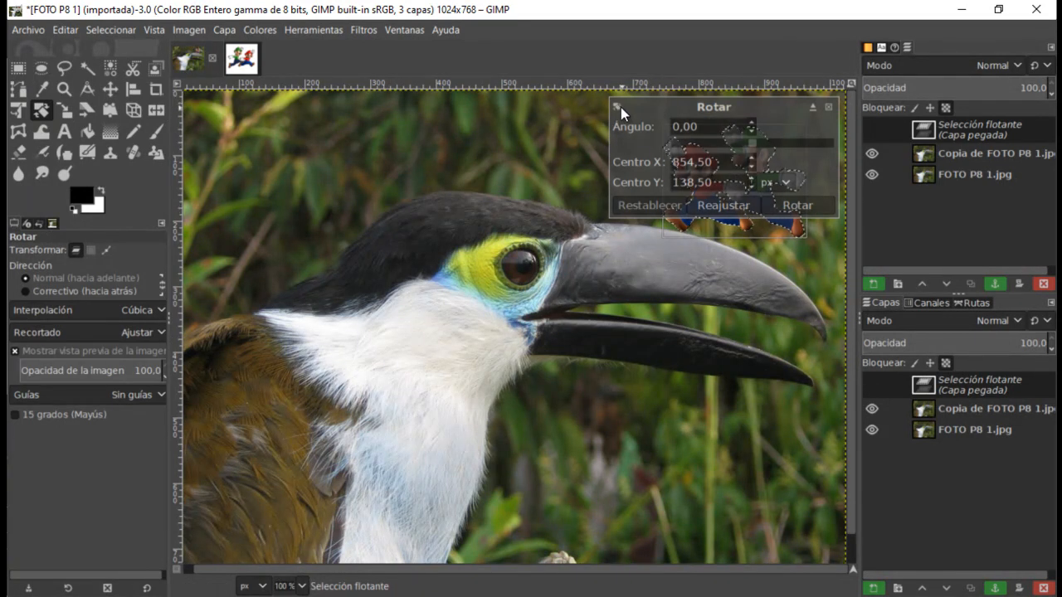
{"action": "left_click", "coordinate": [752, 122]}
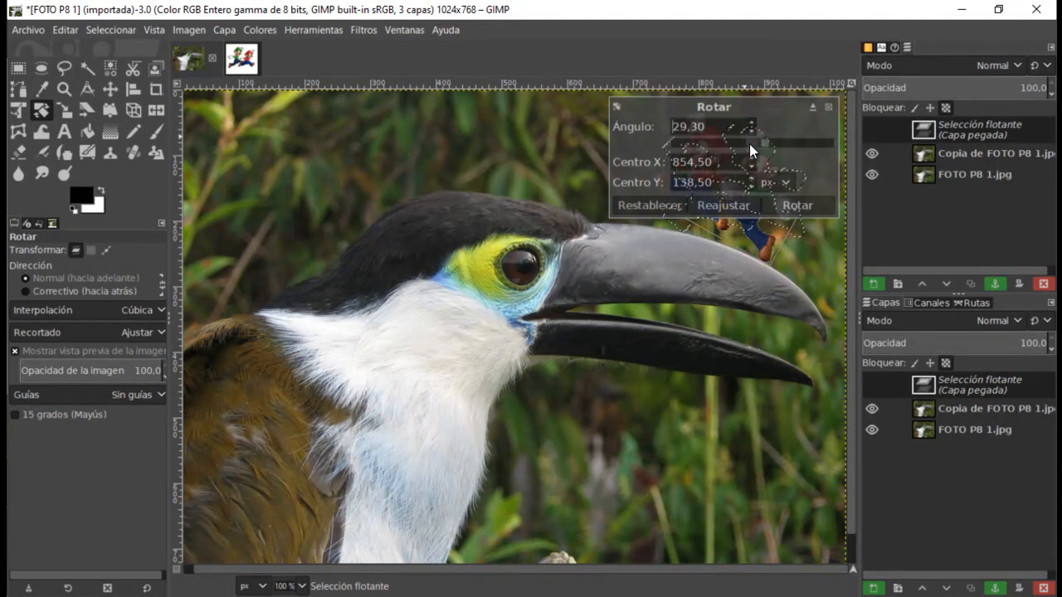
{"action": "left_click", "coordinate": [750, 132]}
{"action": "left_click", "coordinate": [750, 132]}
{"action": "left_click", "coordinate": [751, 132]}
{"action": "left_click", "coordinate": [750, 132]}
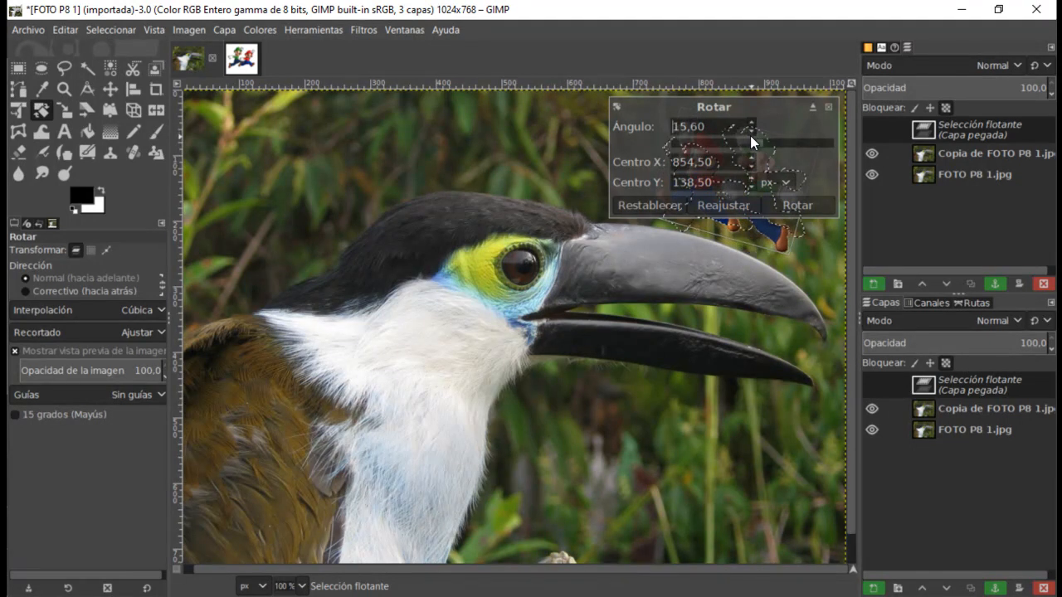
{"action": "left_click", "coordinate": [752, 122]}
{"action": "left_click", "coordinate": [752, 122]}
{"action": "left_click", "coordinate": [793, 205]}
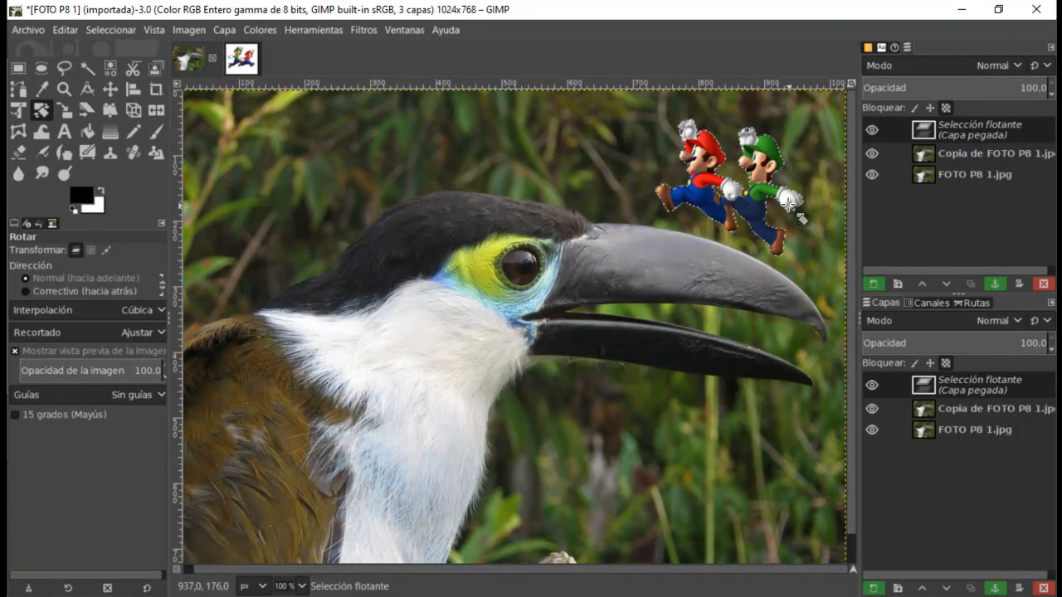
Place the rotated characters on top of the beak and anchor the floating layer to the duplicated bird layer.
{"action": "left_click", "coordinate": [110, 89]}
{"action": "left_click_drag", "start_coordinate": [741, 212], "coordinate": [752, 226]}
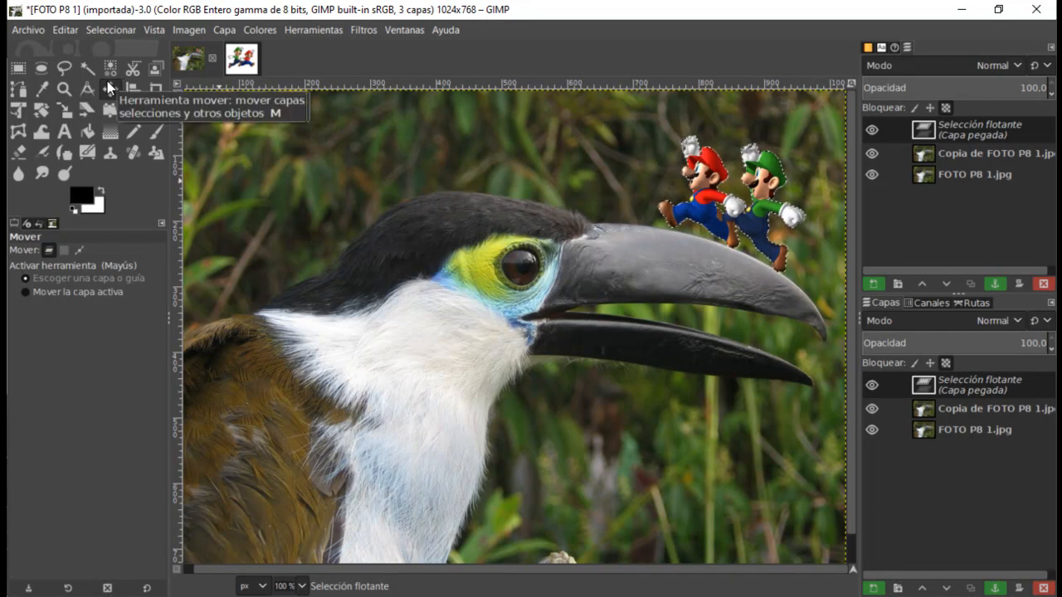
{"action": "right_click", "coordinate": [954, 124]}
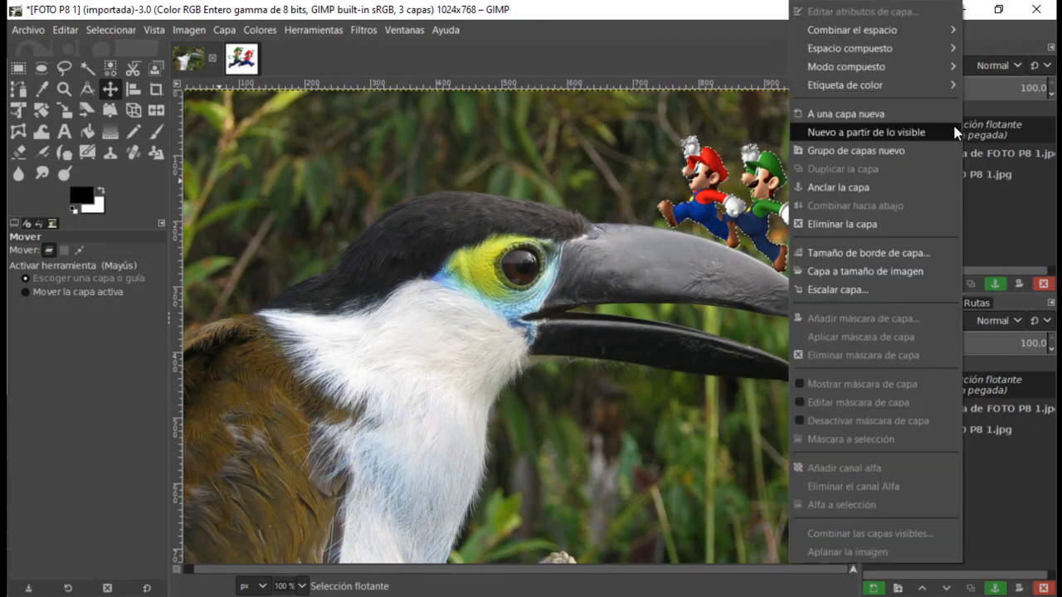
{"action": "left_click", "coordinate": [838, 188]}
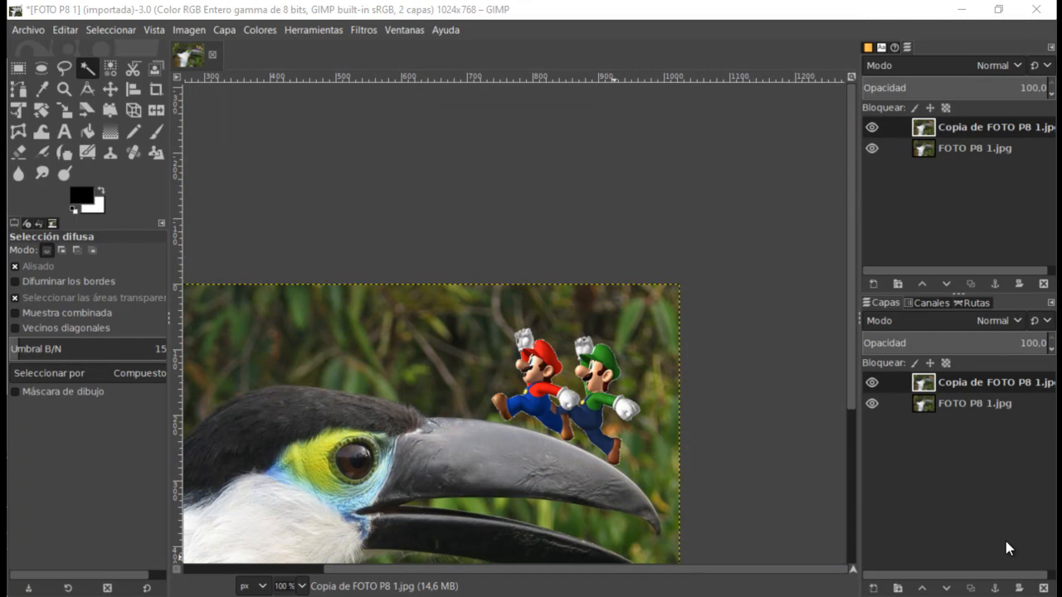
Examine the cut-out edges and raised gloves of the two pasted characters at 400 % zoom.
{"action": "left_click", "coordinate": [304, 586]}
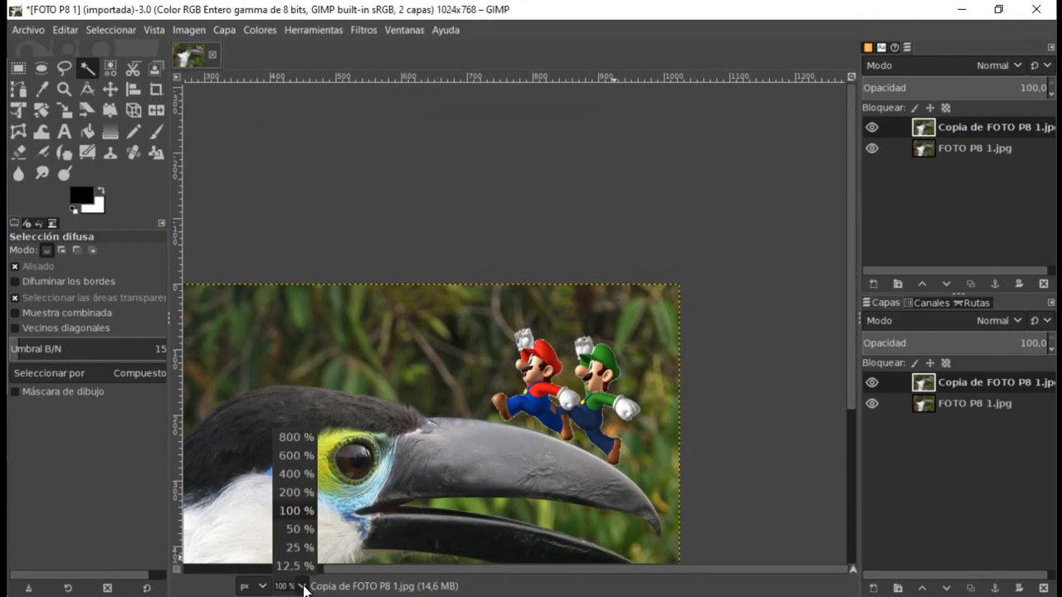
{"action": "left_click", "coordinate": [302, 471]}
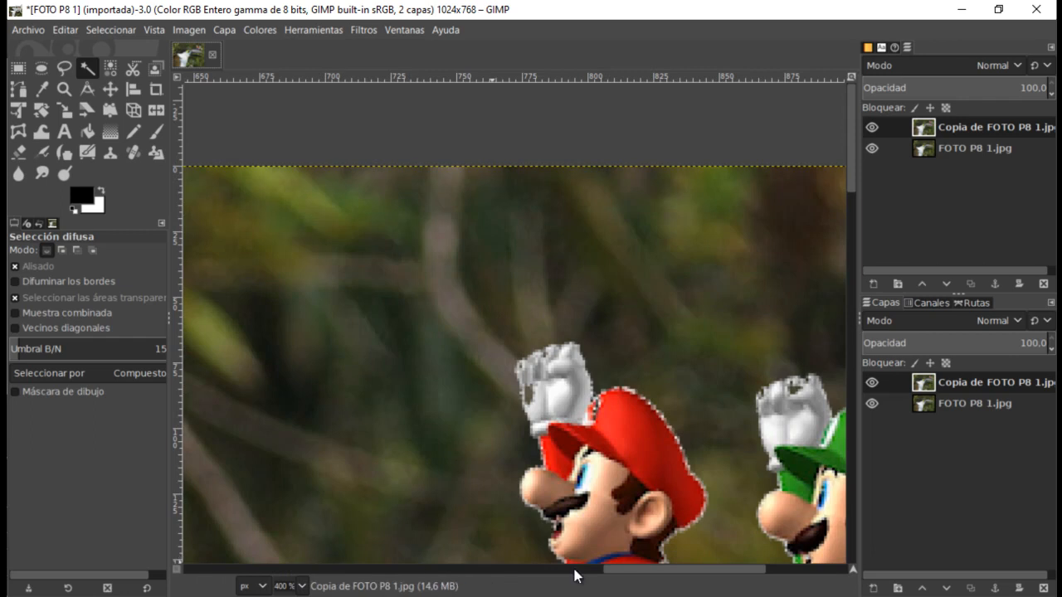
{"action": "left_click_drag", "start_coordinate": [628, 569], "coordinate": [674, 569]}
{"action": "scroll", "coordinate": [710, 506], "scroll_direction": "down", "scroll_amount": 5}
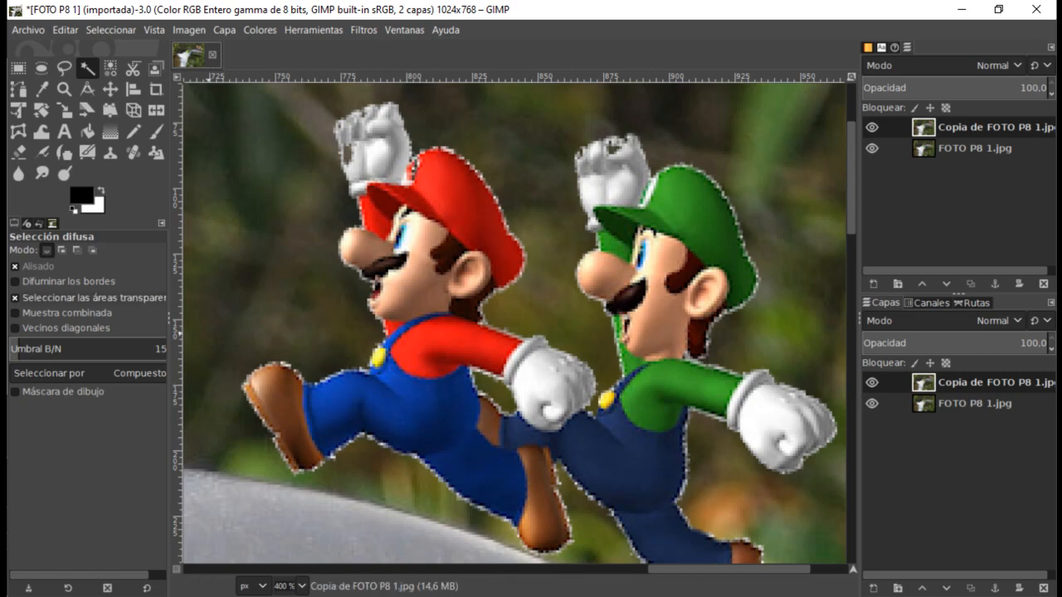
Open fresh copies of FOTO P8 1.jpg and FOTO P8 2.jpg from the Downloads folder as separate images.
{"action": "left_click", "coordinate": [26, 31]}
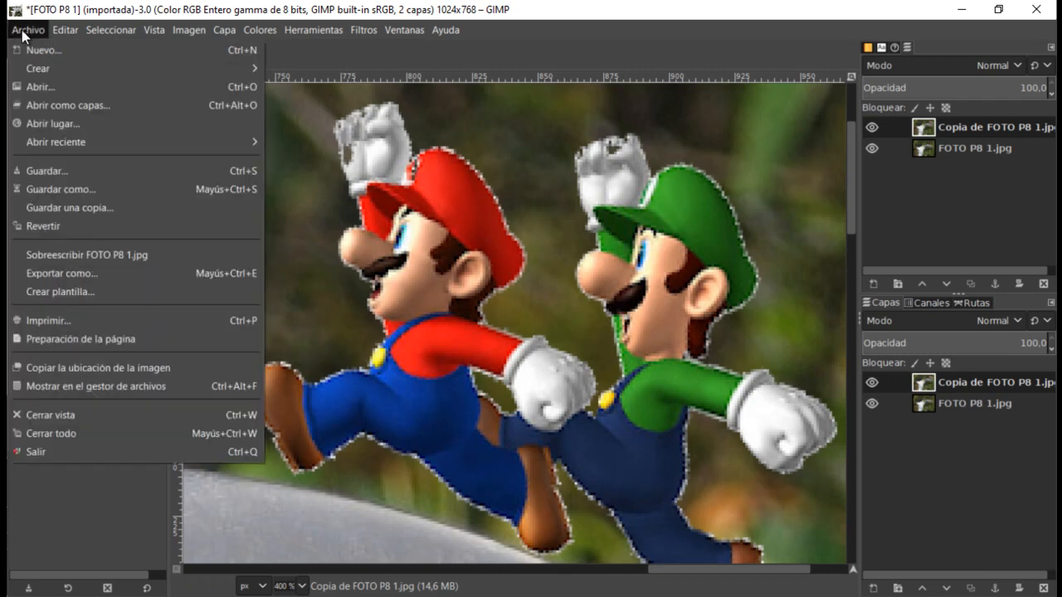
{"action": "left_click", "coordinate": [56, 87]}
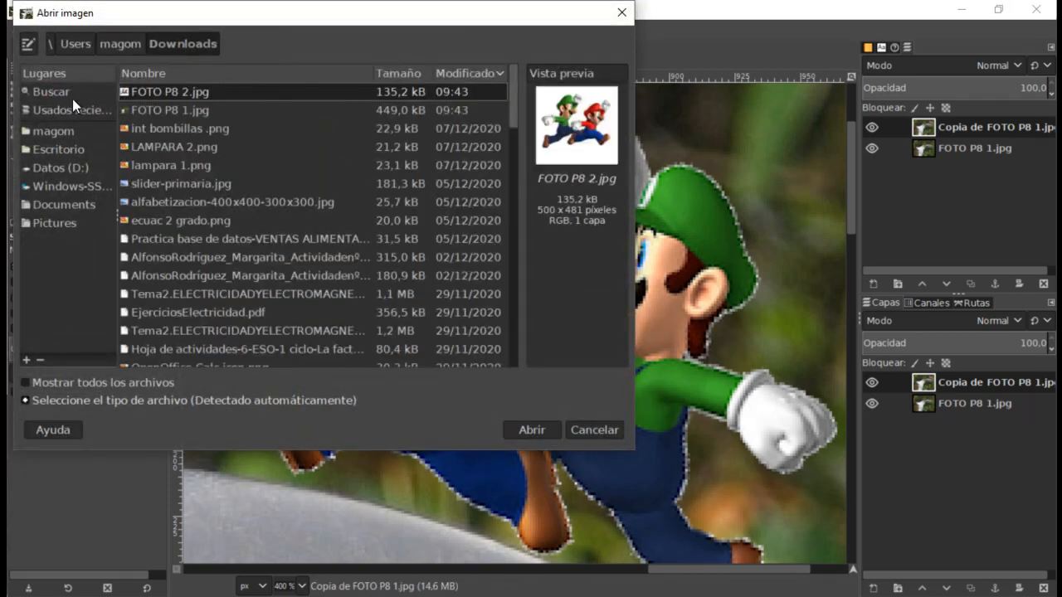
{"action": "double_click", "coordinate": [170, 109]}
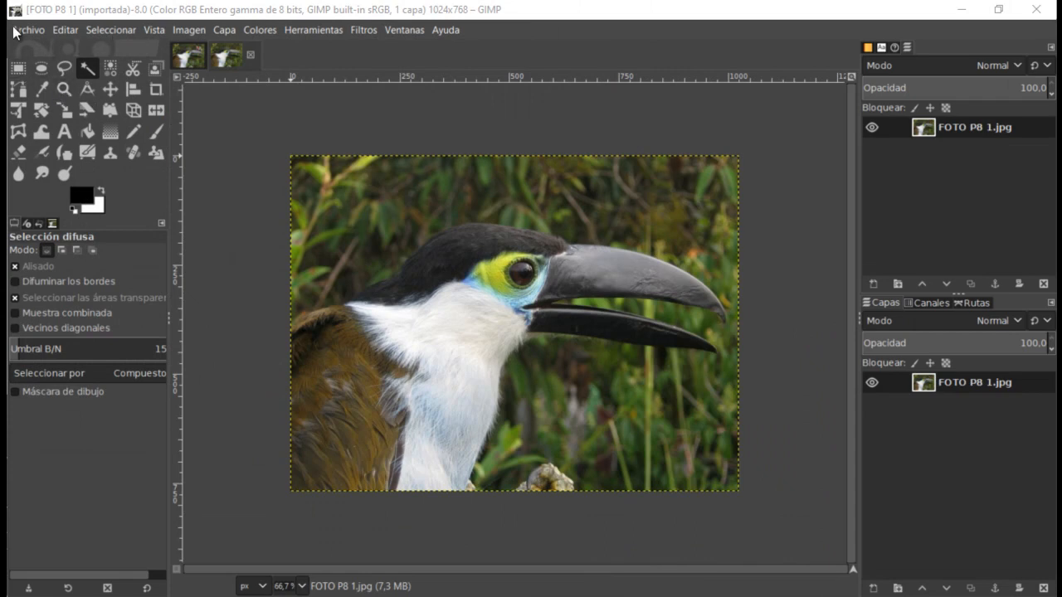
{"action": "left_click", "coordinate": [28, 29]}
{"action": "left_click", "coordinate": [50, 105]}
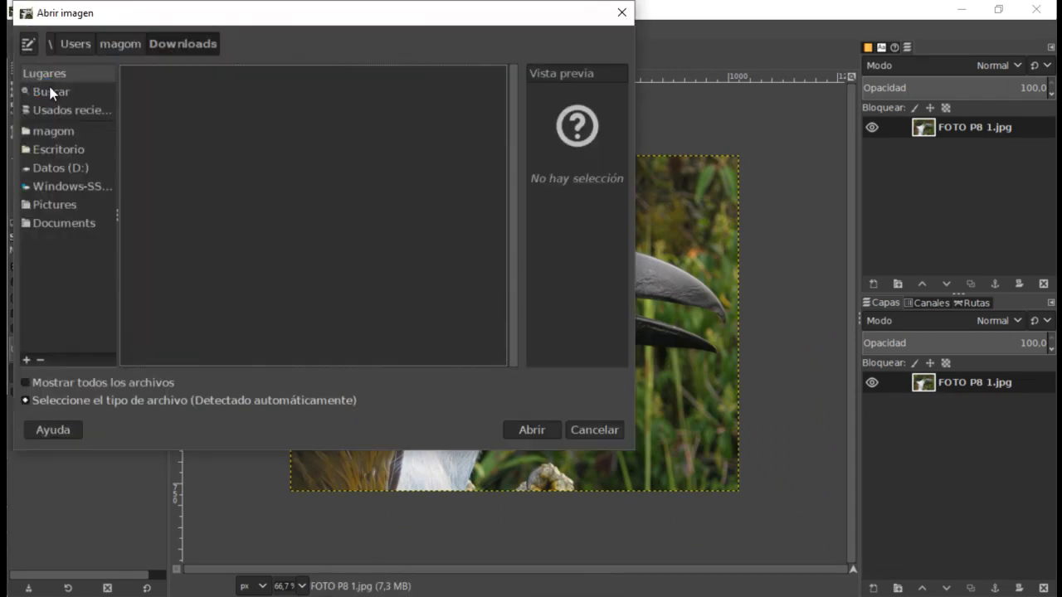
{"action": "double_click", "coordinate": [177, 97]}
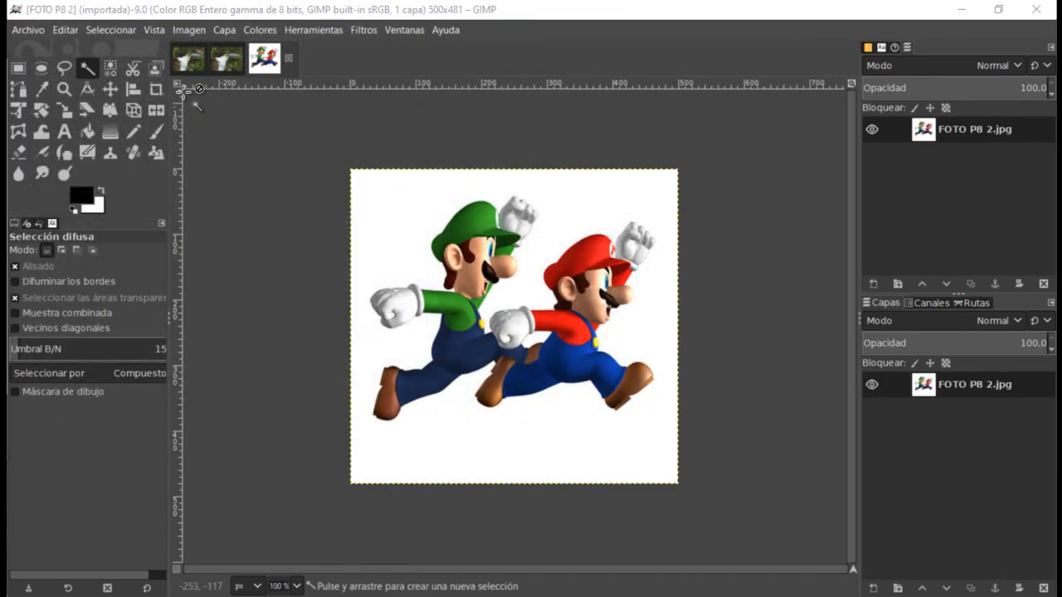
At 400 % zoom, test a fuzzy selection of the white background around the green-capped character's raised glove, and clear it.
{"action": "left_click", "coordinate": [297, 586]}
{"action": "left_click", "coordinate": [292, 473]}
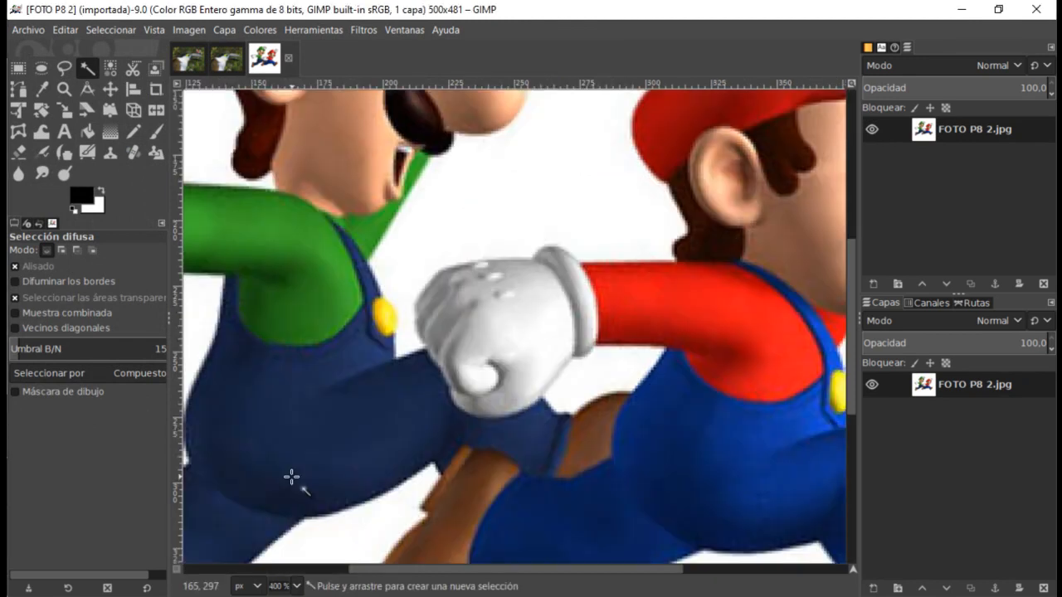
{"action": "left_click_drag", "start_coordinate": [853, 363], "coordinate": [831, 216]}
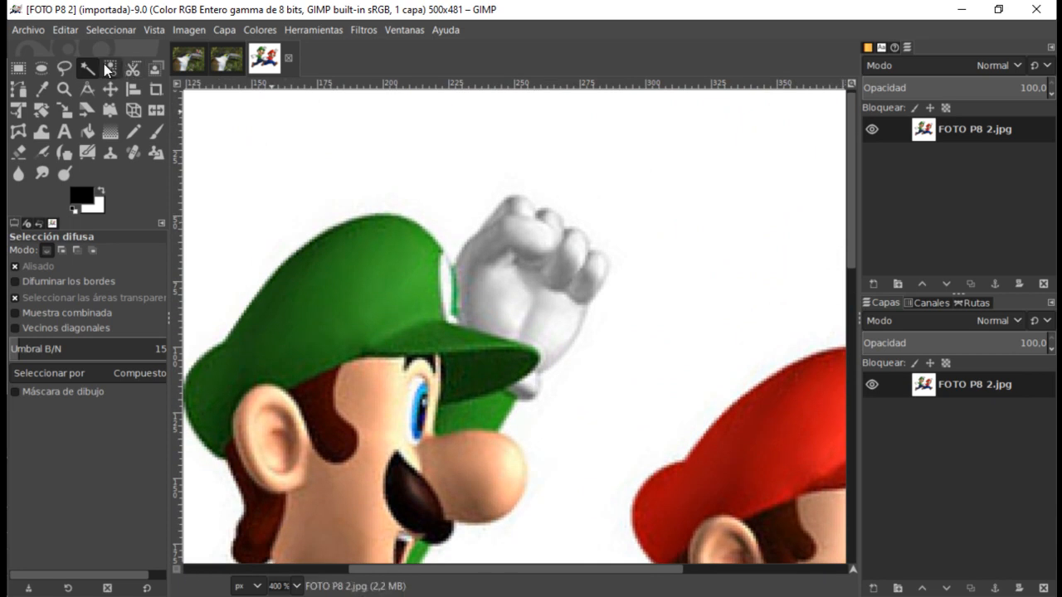
{"action": "left_click", "coordinate": [388, 176]}
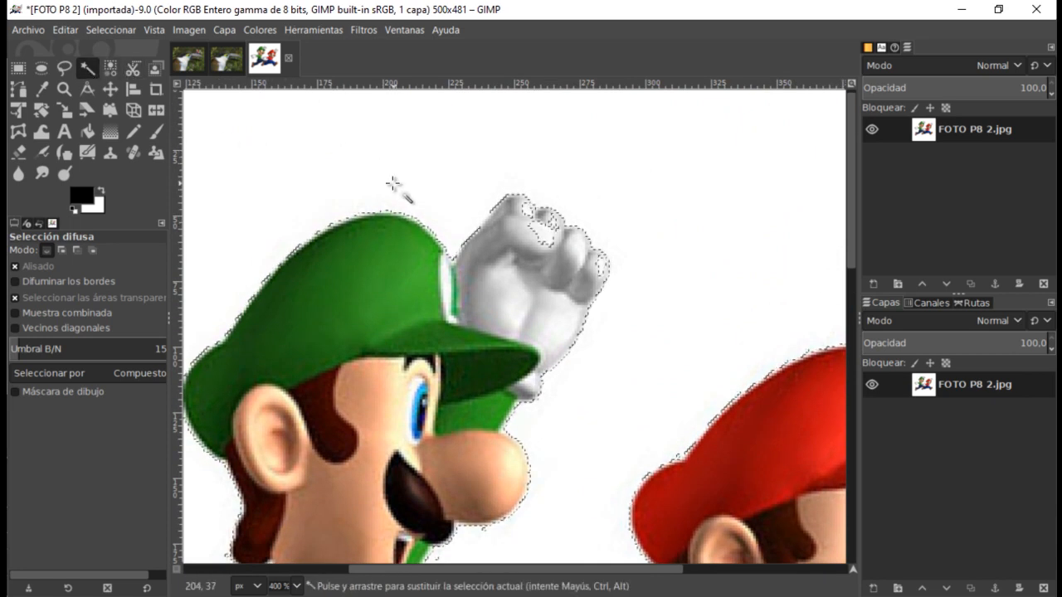
{"action": "left_click_drag", "start_coordinate": [617, 571], "coordinate": [613, 543]}
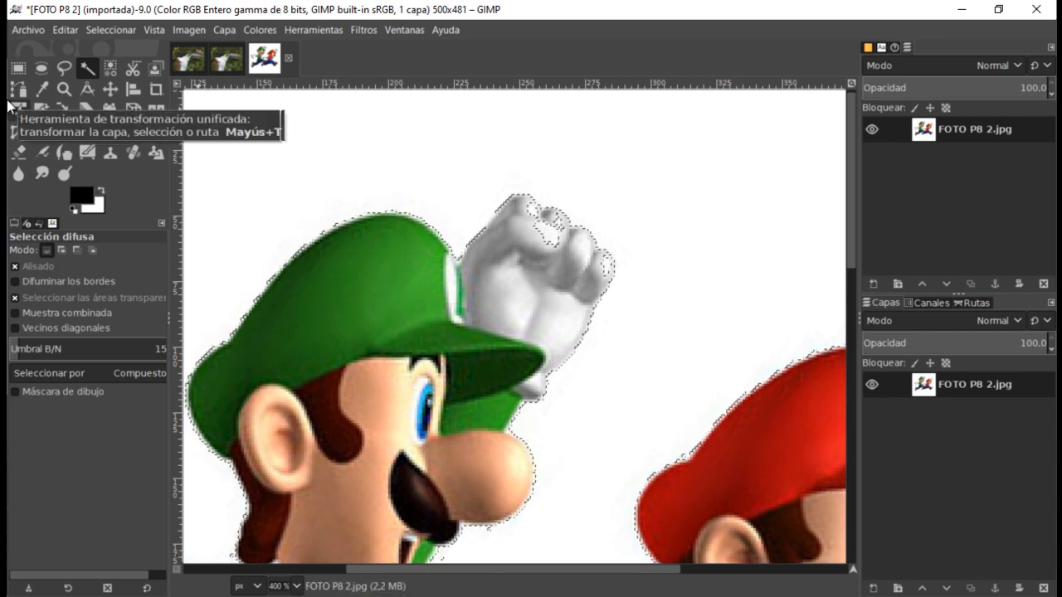
{"action": "left_click", "coordinate": [110, 29]}
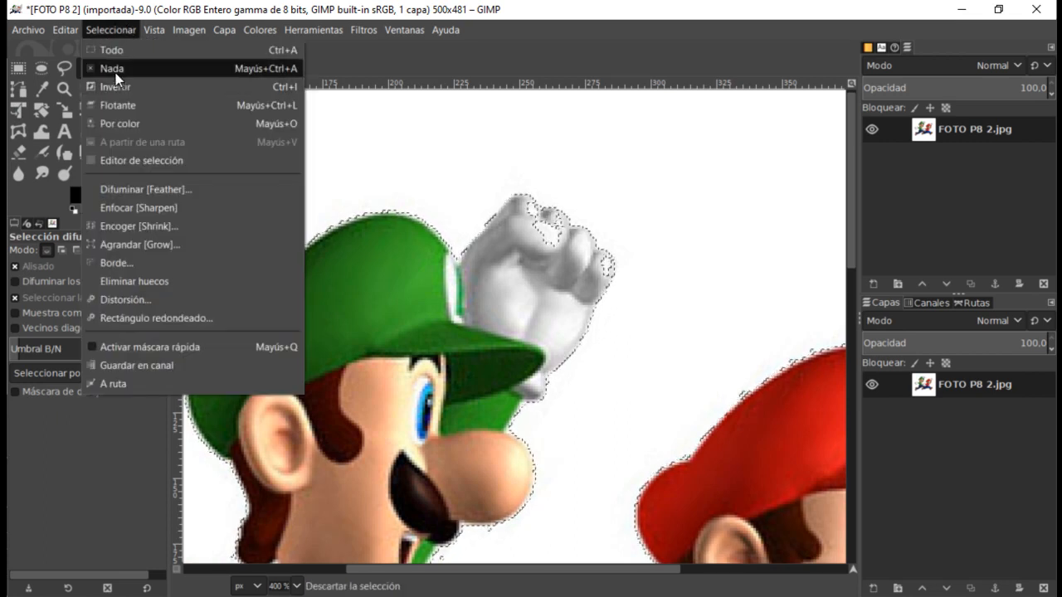
{"action": "left_click", "coordinate": [116, 67]}
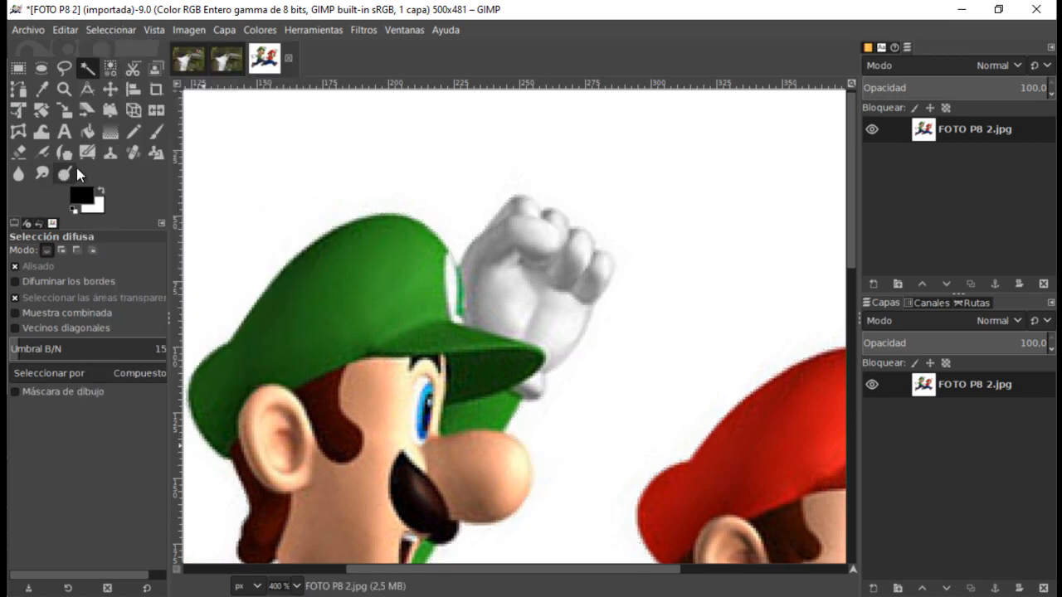
Clone darker glove shading over the light areas of the green-capped character's raised fist with a size 4 brush.
{"action": "left_click", "coordinate": [115, 161]}
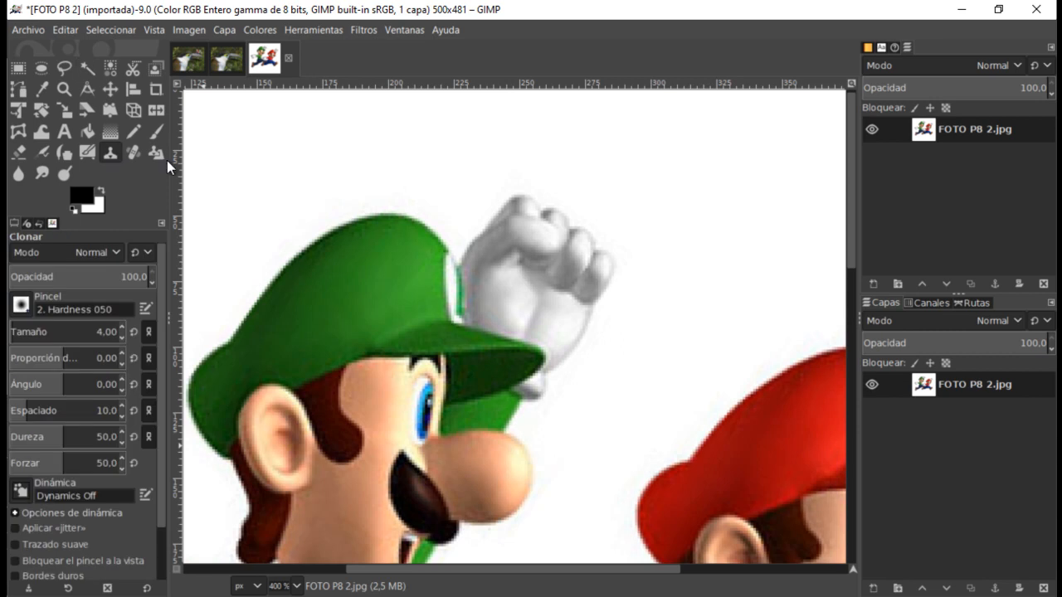
{"action": "left_click", "coordinate": [529, 240], "text": "ctrl"}
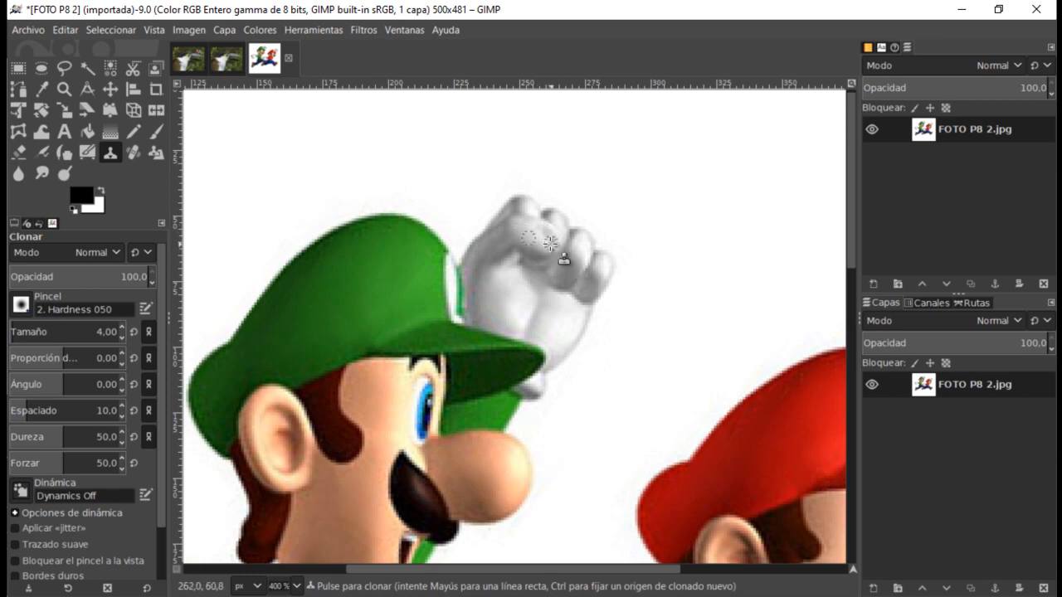
{"action": "left_click_drag", "start_coordinate": [550, 230], "coordinate": [549, 246]}
{"action": "left_click", "coordinate": [556, 306], "text": "ctrl"}
{"action": "left_click_drag", "start_coordinate": [568, 303], "coordinate": [576, 311]}
Smudge the cloned patches on the green-capped character's raised glove to blend them into the palm and fingers.
{"action": "left_click", "coordinate": [41, 174]}
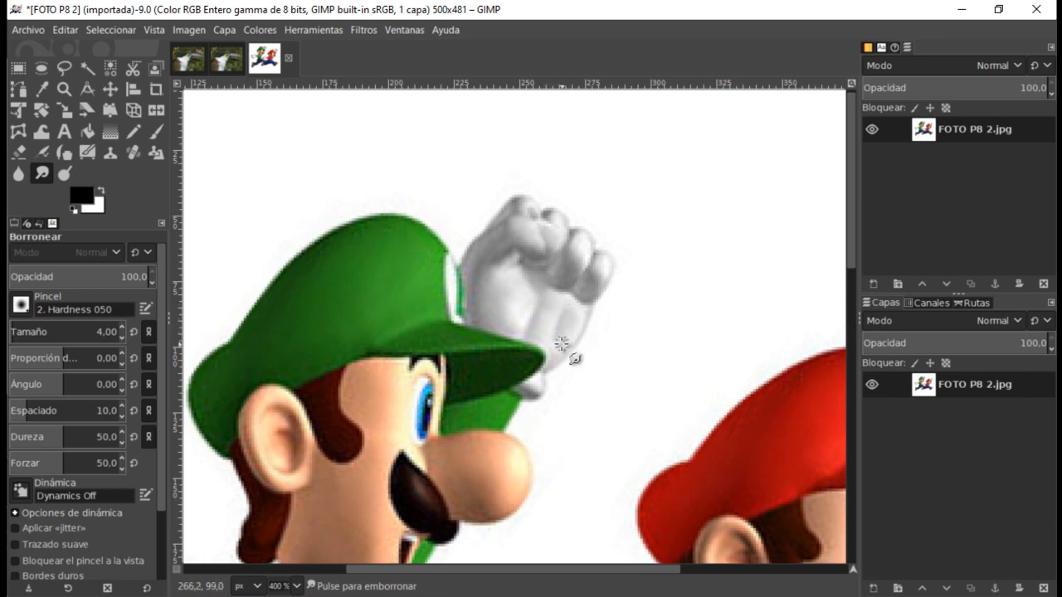
{"action": "left_click_drag", "start_coordinate": [575, 328], "coordinate": [580, 310]}
{"action": "mouse_move", "coordinate": [538, 224]}
{"action": "left_mouse_down"}
{"action": "mouse_move", "coordinate": [528, 211]}
{"action": "mouse_move", "coordinate": [548, 232]}
{"action": "mouse_move", "coordinate": [562, 223]}
{"action": "mouse_move", "coordinate": [546, 253]}
{"action": "mouse_move", "coordinate": [572, 234]}
{"action": "mouse_move", "coordinate": [574, 244]}
{"action": "left_mouse_up"}
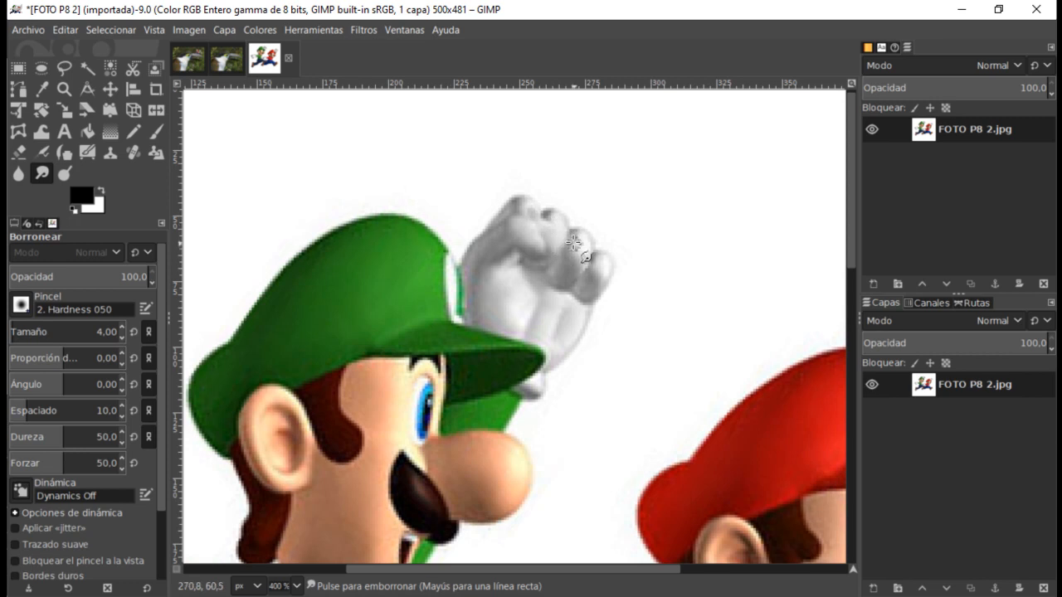
Test the background selection against the retouched glove of the green-capped character and discard the selection.
{"action": "left_click", "coordinate": [89, 68]}
{"action": "left_click", "coordinate": [480, 193]}
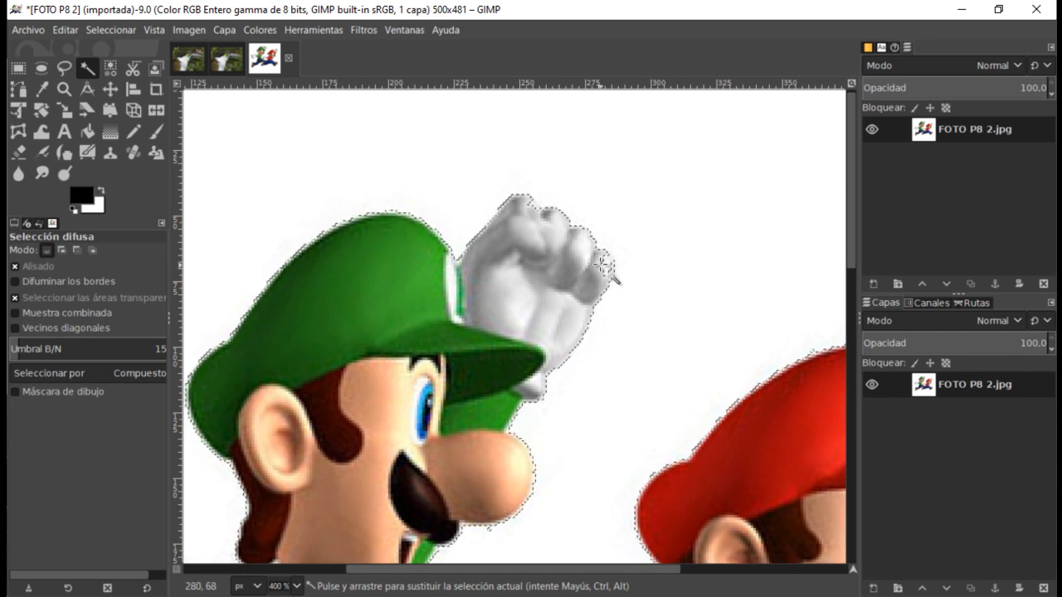
{"action": "left_click", "coordinate": [122, 31]}
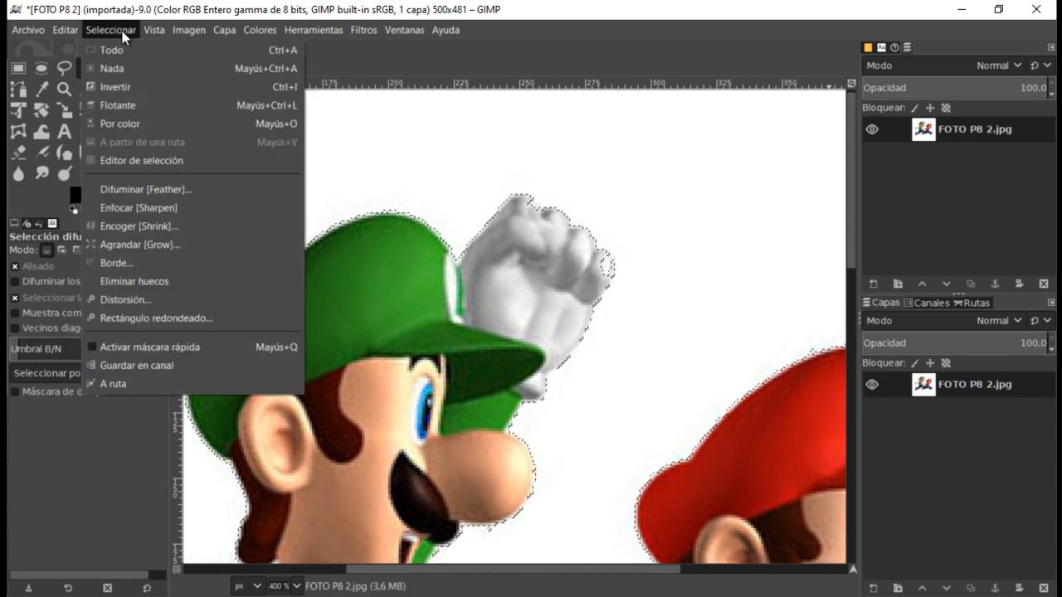
{"action": "left_click", "coordinate": [108, 68]}
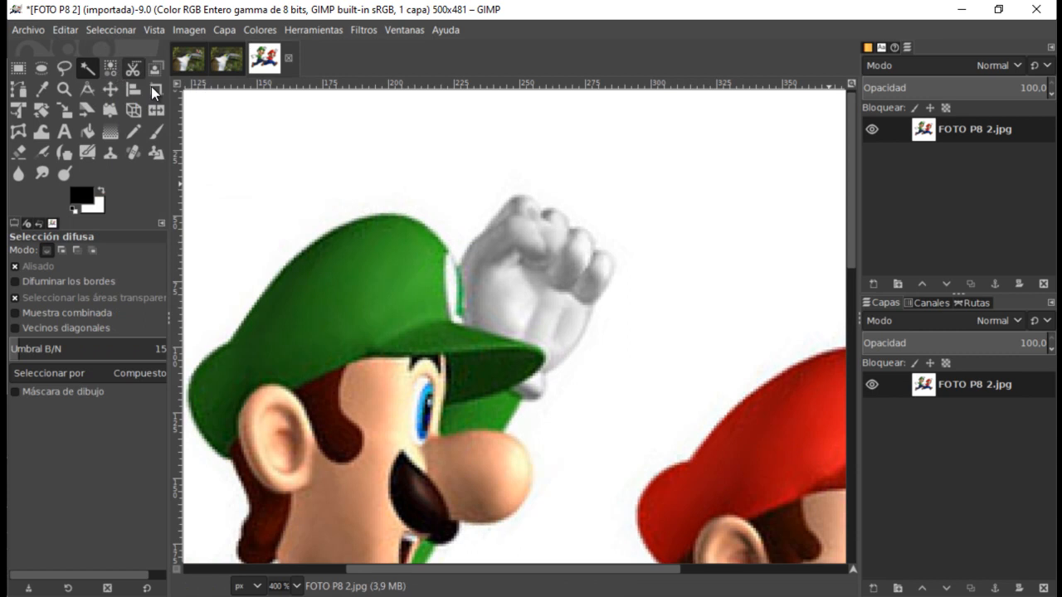
Retouch the light edges of the outermost finger on the green-capped character's raised glove by cloning and smudging.
{"action": "left_click", "coordinate": [111, 153]}
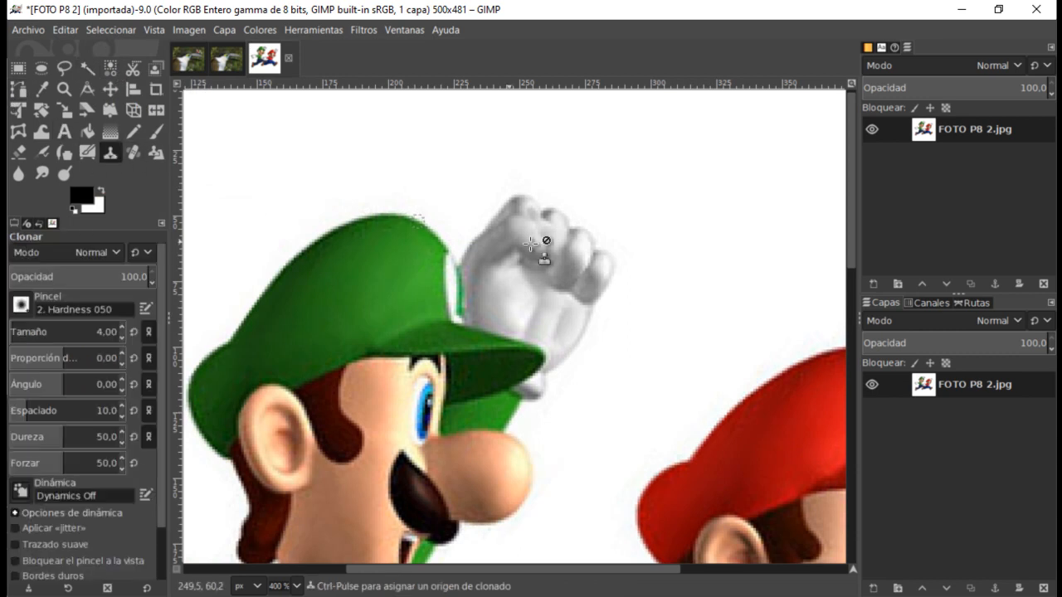
{"action": "left_click", "coordinate": [595, 263], "text": "ctrl"}
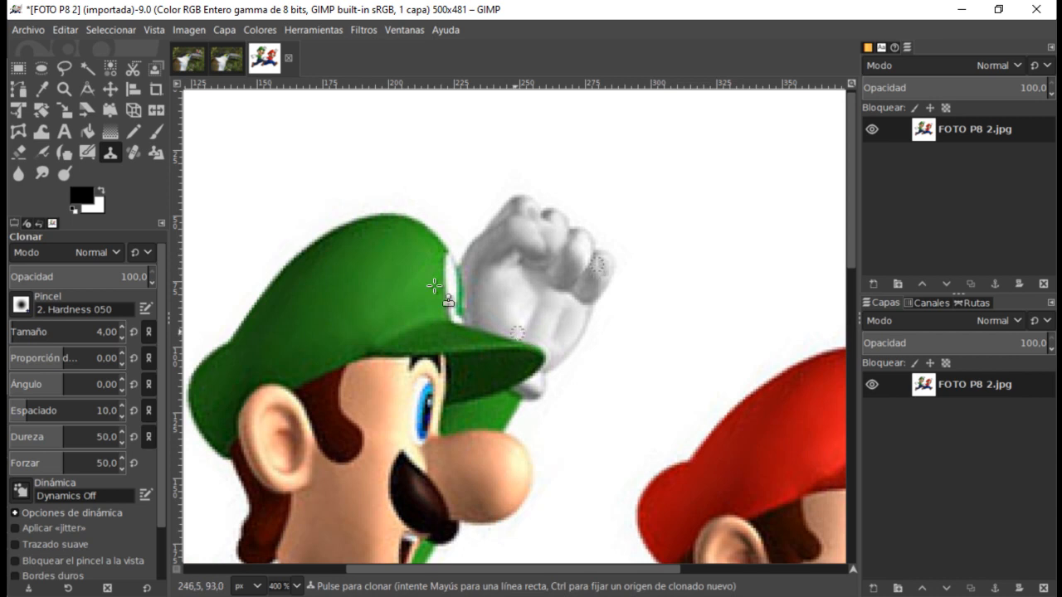
{"action": "left_click", "coordinate": [40, 172]}
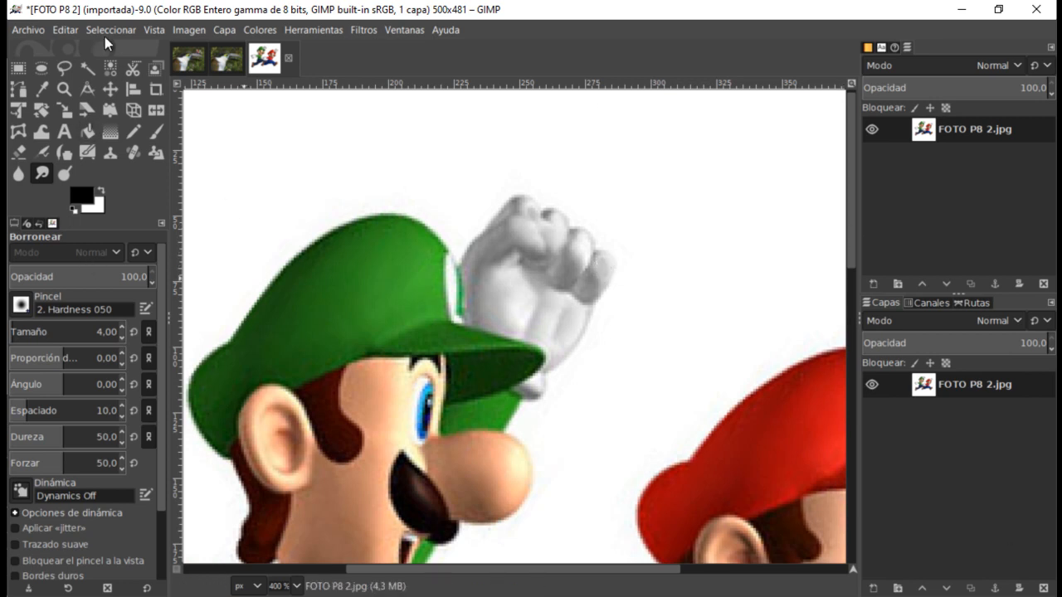
Fuzzy-select the white background to check the outlines of both characters' raised gloves, and clear the selection.
{"action": "left_click", "coordinate": [90, 66]}
{"action": "left_click", "coordinate": [570, 190]}
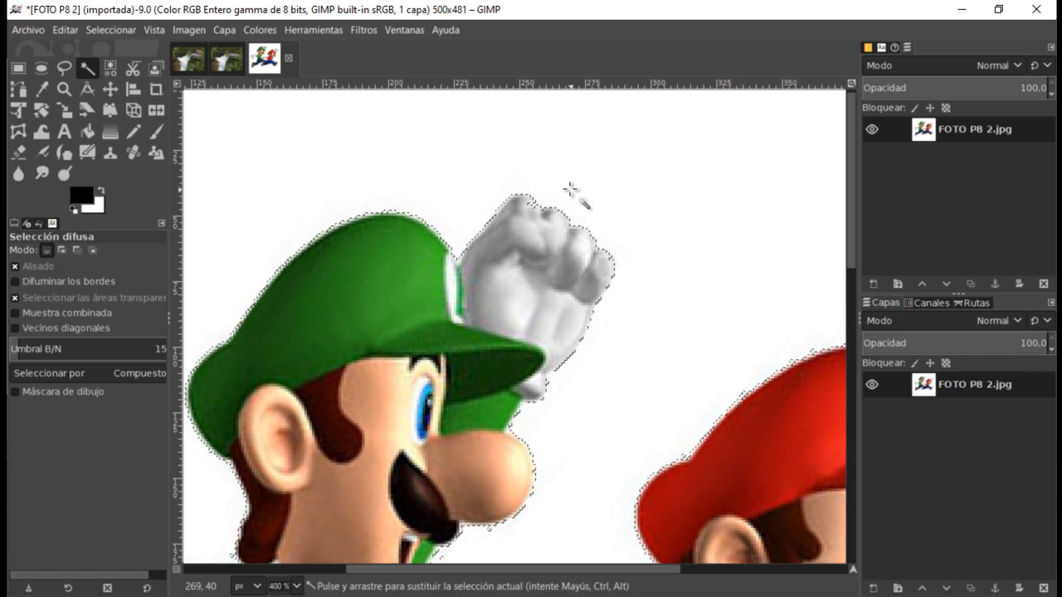
{"action": "left_click_drag", "start_coordinate": [616, 576], "coordinate": [853, 581]}
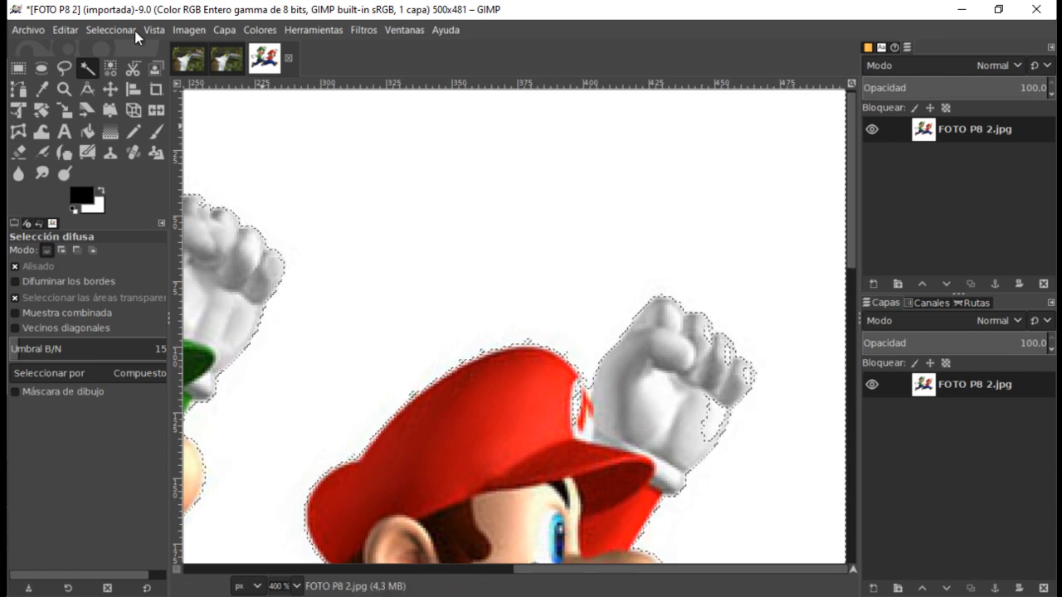
{"action": "left_click", "coordinate": [112, 30]}
{"action": "left_click", "coordinate": [119, 71]}
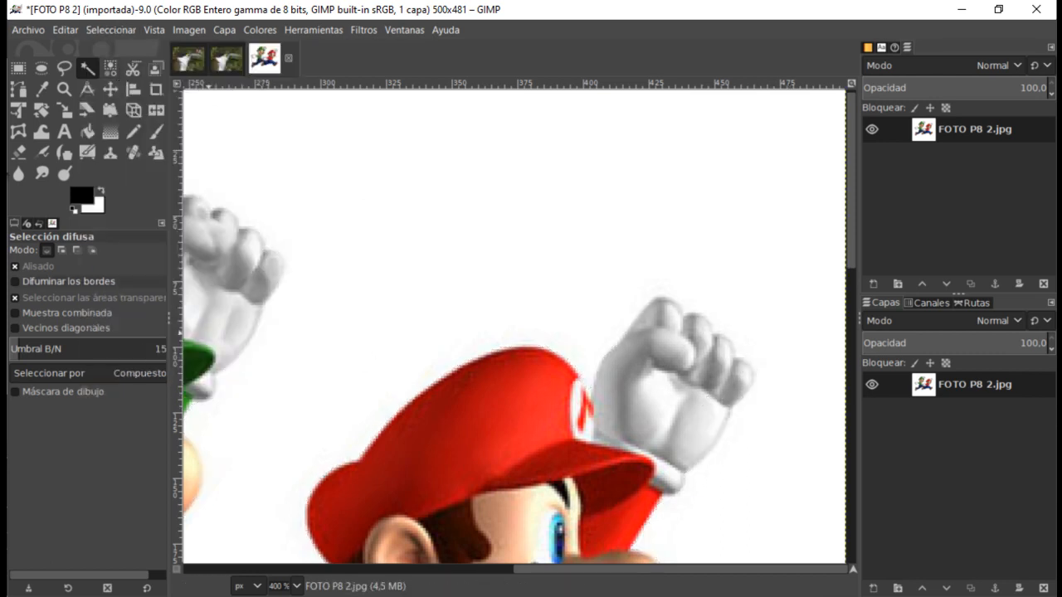
Clone glove shading over the light finger and palm areas of the red-capped character's raised fist.
{"action": "left_click", "coordinate": [111, 156]}
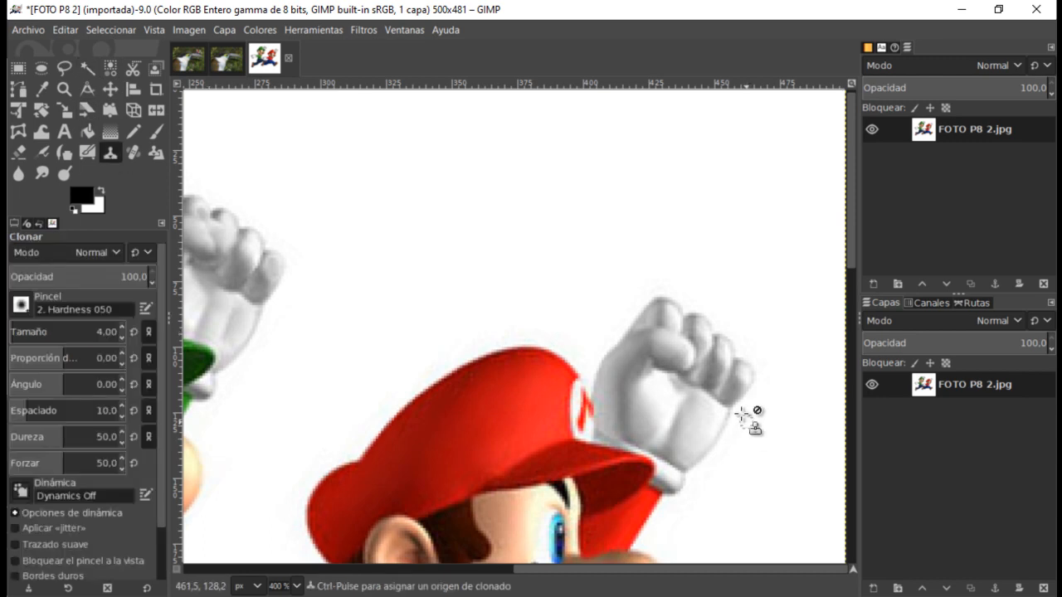
{"action": "left_click", "coordinate": [694, 331], "text": "ctrl"}
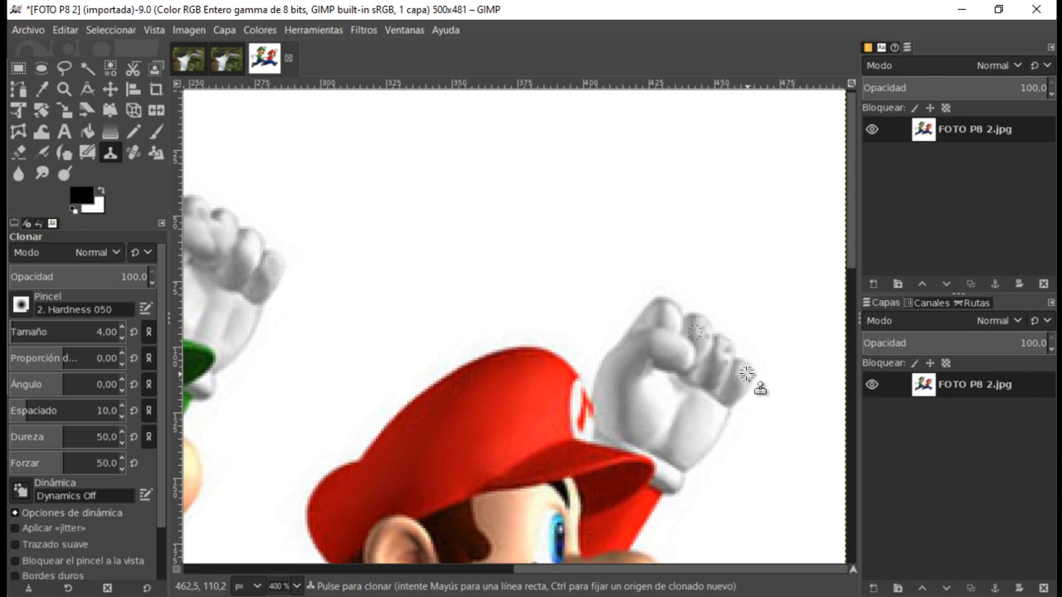
{"action": "left_click", "coordinate": [694, 415], "text": "ctrl"}
{"action": "left_click", "coordinate": [91, 29]}
{"action": "left_click", "coordinate": [92, 29]}
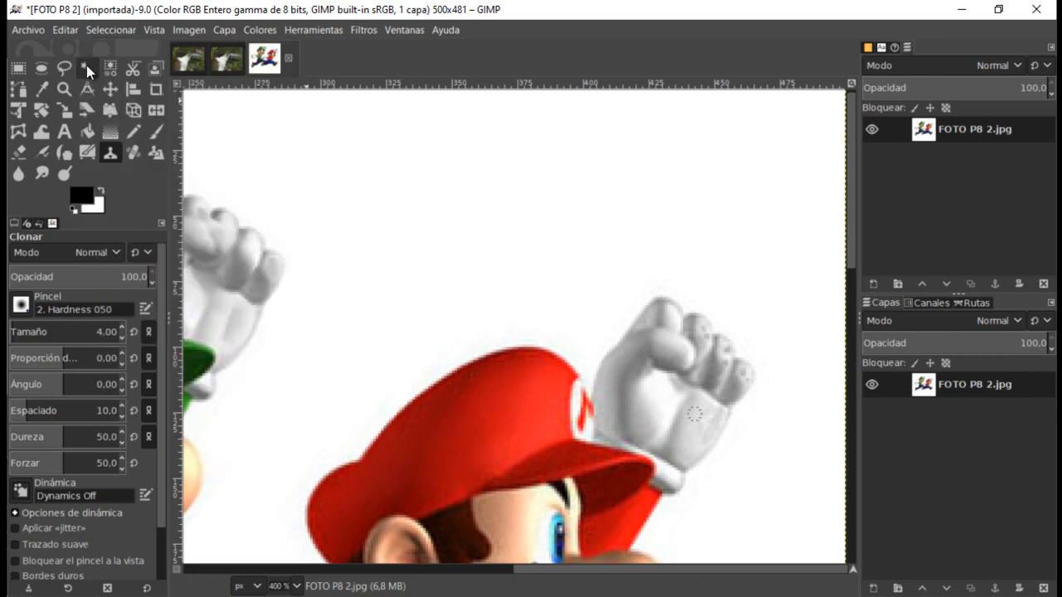
Fuzzy-select the white background around both characters and show the image at 200 % zoom.
{"action": "left_click", "coordinate": [87, 68]}
{"action": "left_click", "coordinate": [456, 208]}
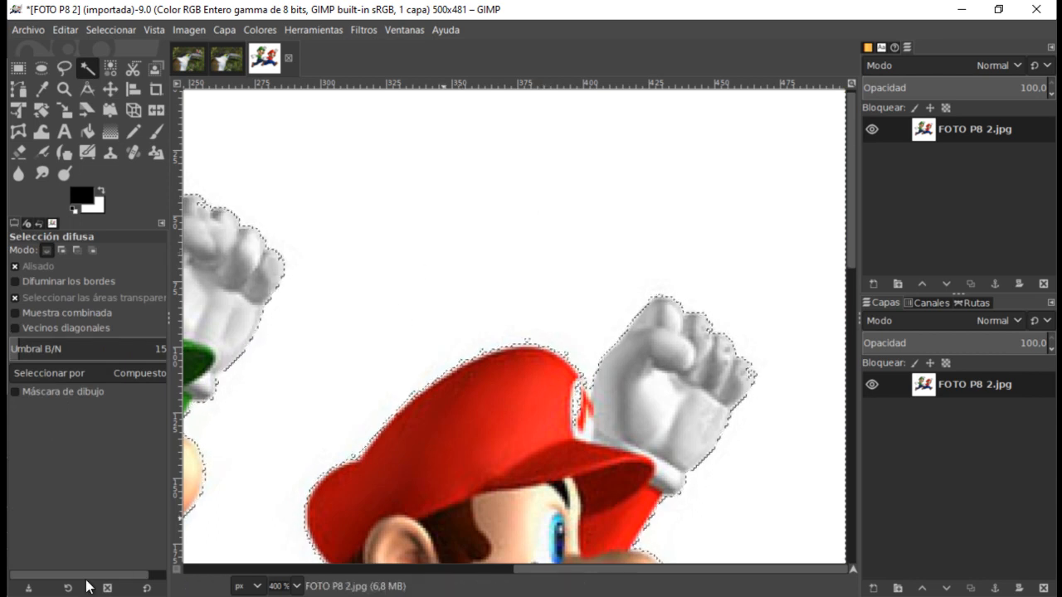
{"action": "left_click", "coordinate": [296, 586]}
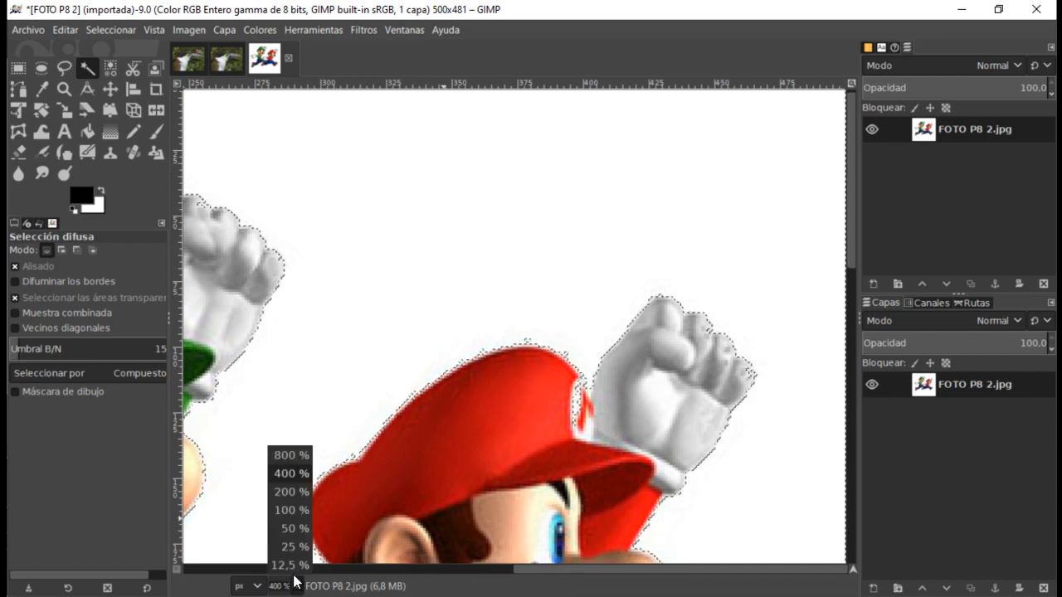
{"action": "left_click", "coordinate": [292, 492]}
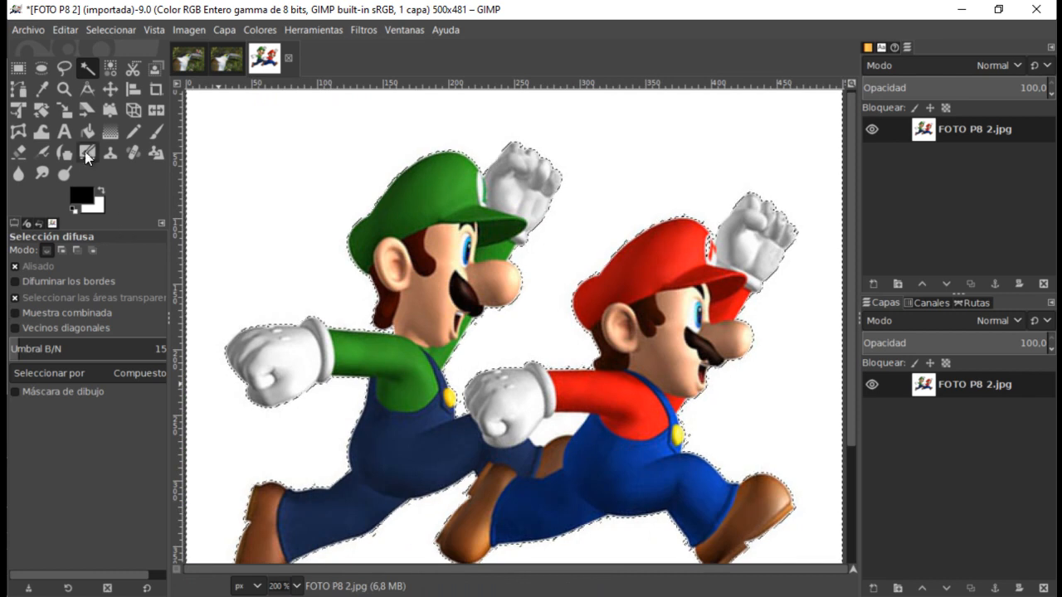
Set Fuzzy Select to add to the current selection and invert the selection so it covers the two characters.
{"action": "left_click", "coordinate": [62, 252]}
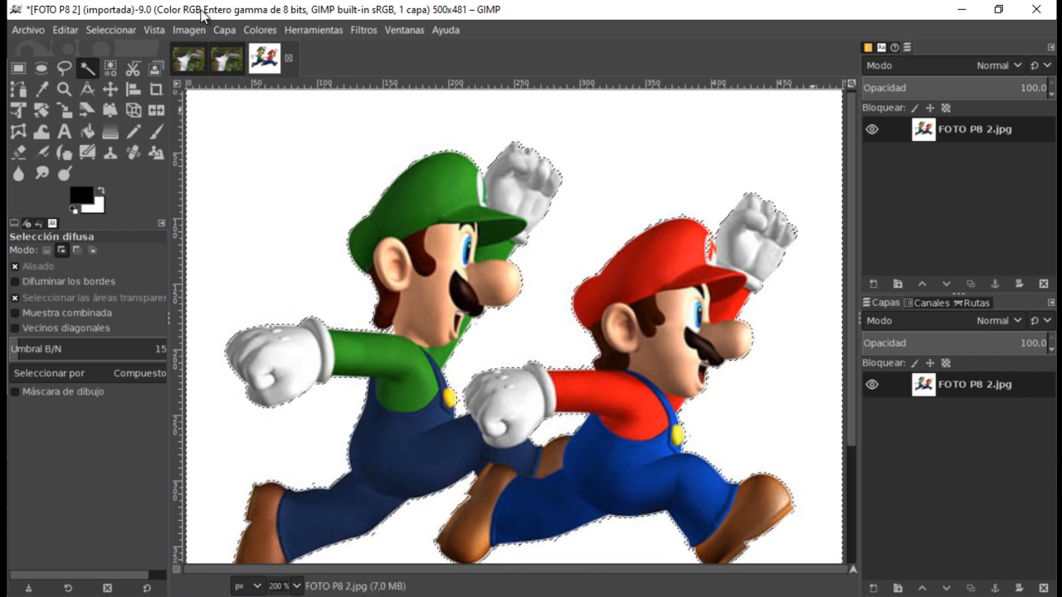
{"action": "left_click", "coordinate": [111, 31]}
{"action": "left_click", "coordinate": [131, 89]}
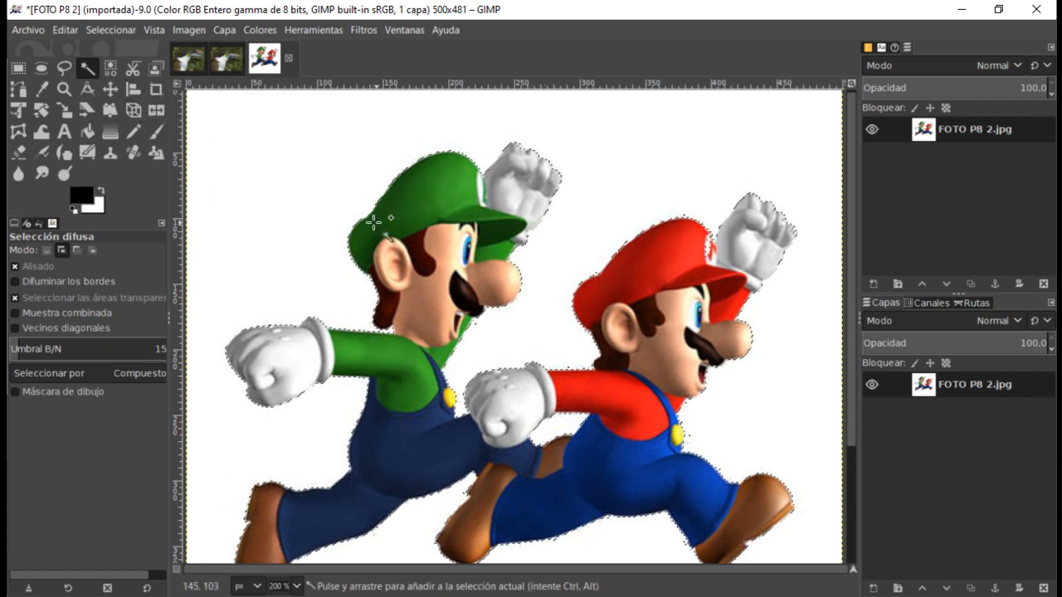
Compare with the earlier montage's white outlines, and shrink the selection around the two characters in FOTO P8 2 by 1 px.
{"action": "left_click", "coordinate": [190, 61]}
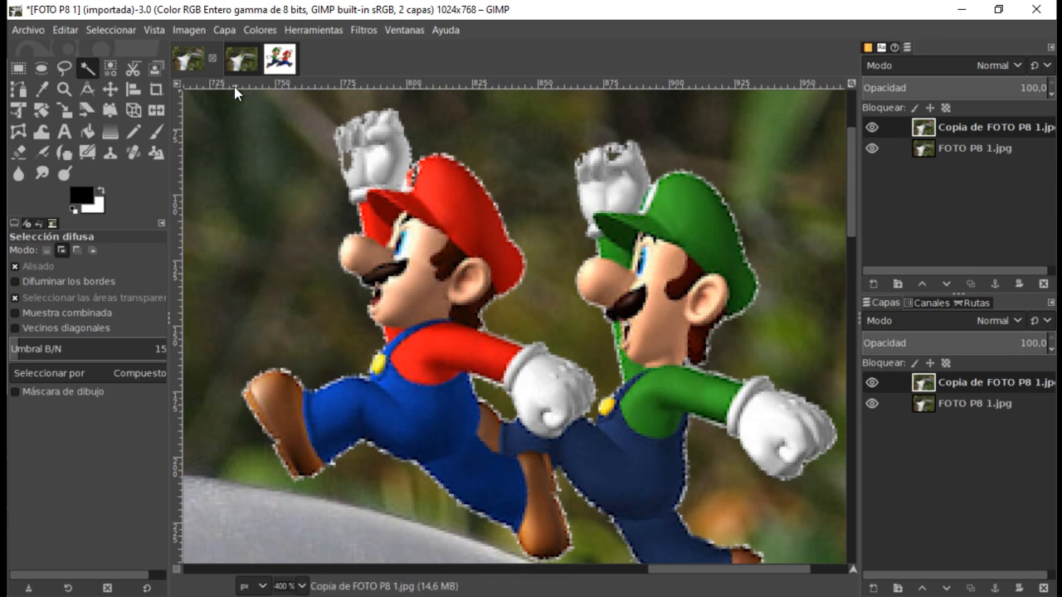
{"action": "left_click", "coordinate": [280, 68]}
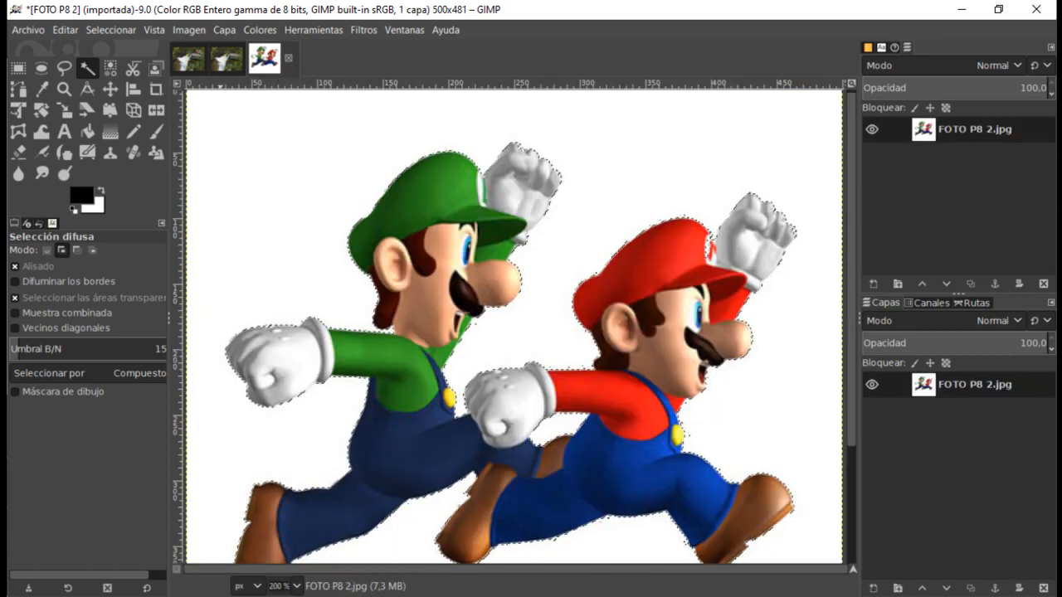
{"action": "left_click", "coordinate": [99, 31]}
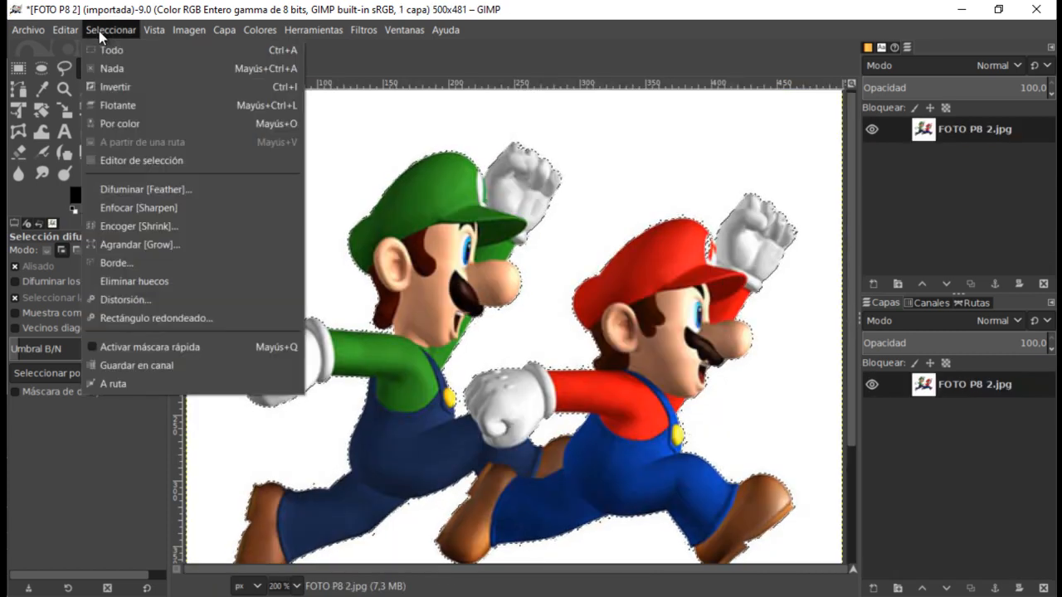
{"action": "left_click", "coordinate": [140, 227]}
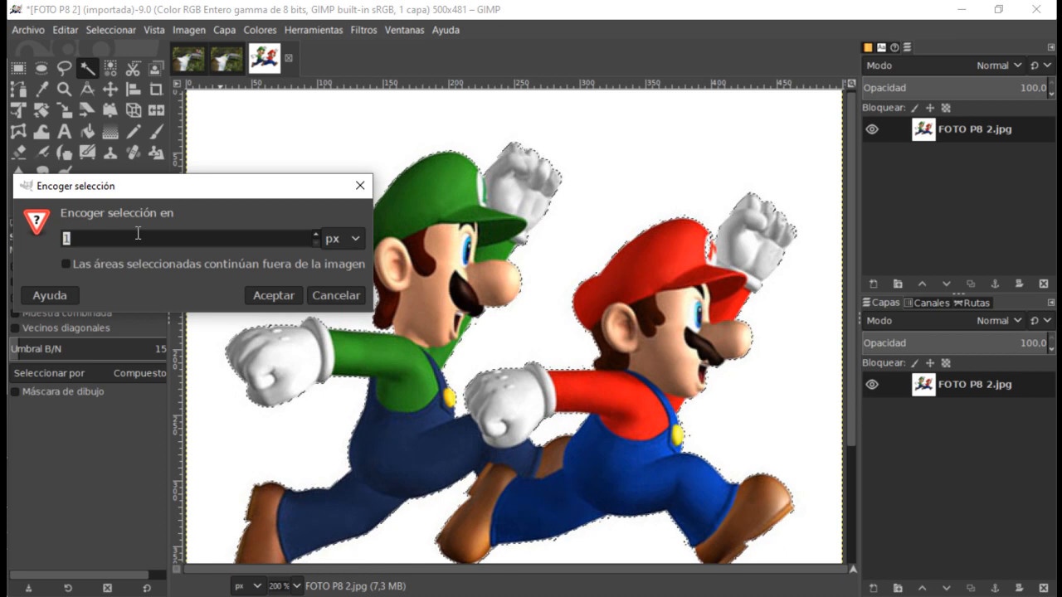
{"action": "left_click", "coordinate": [275, 296]}
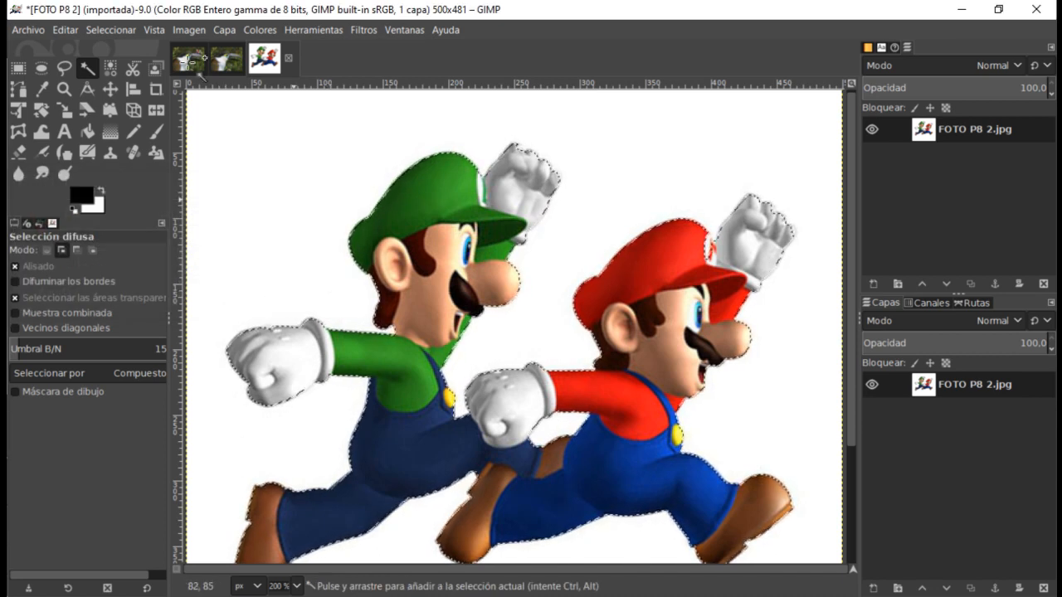
Copy the two selected characters and paste them in place into the clean single-layer FOTO P8 1 image.
{"action": "left_click", "coordinate": [72, 32]}
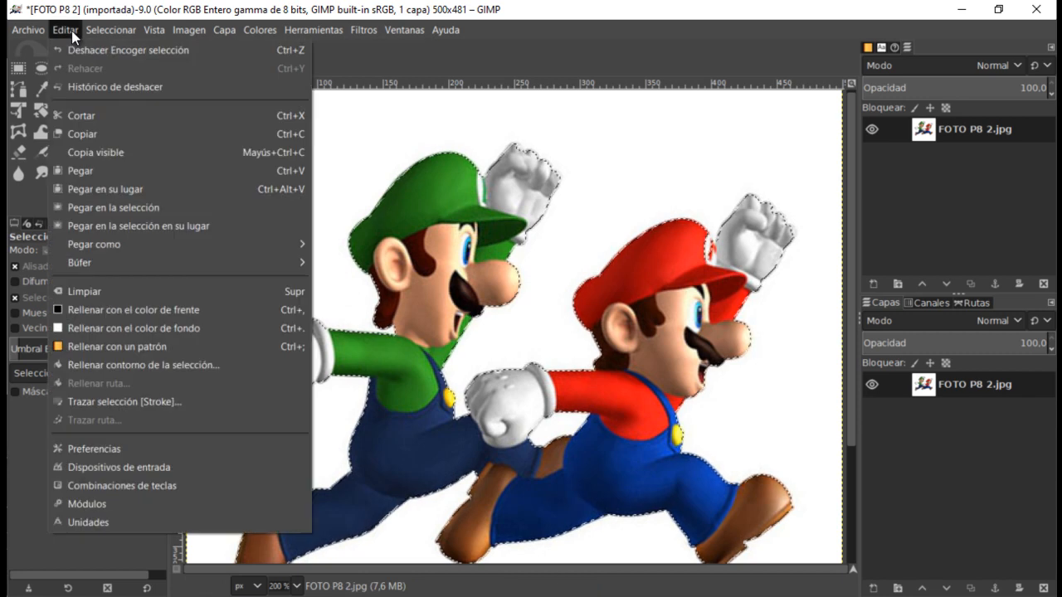
{"action": "left_click", "coordinate": [96, 134]}
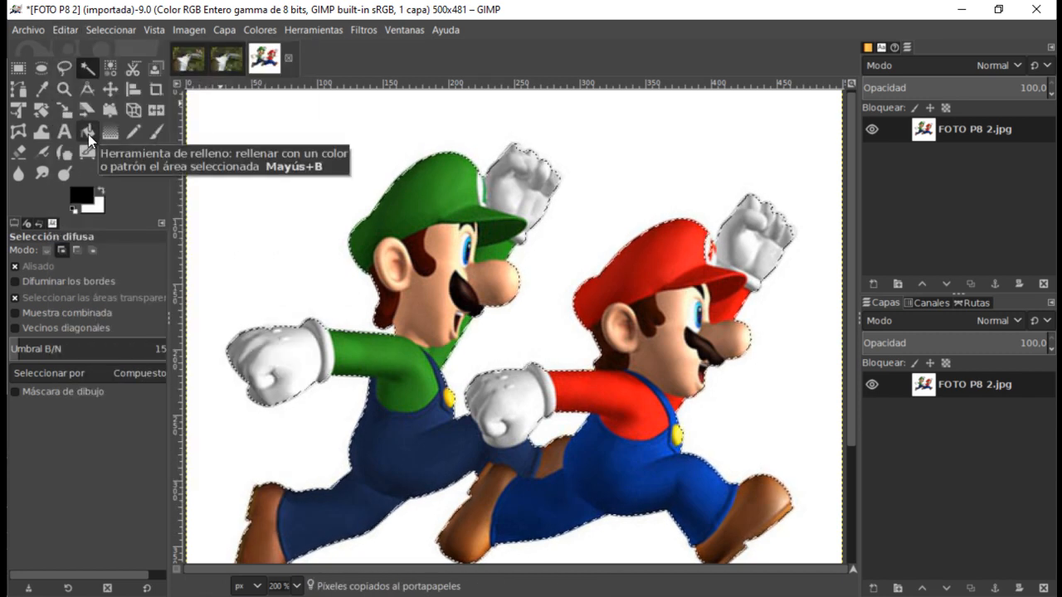
{"action": "left_click", "coordinate": [225, 59]}
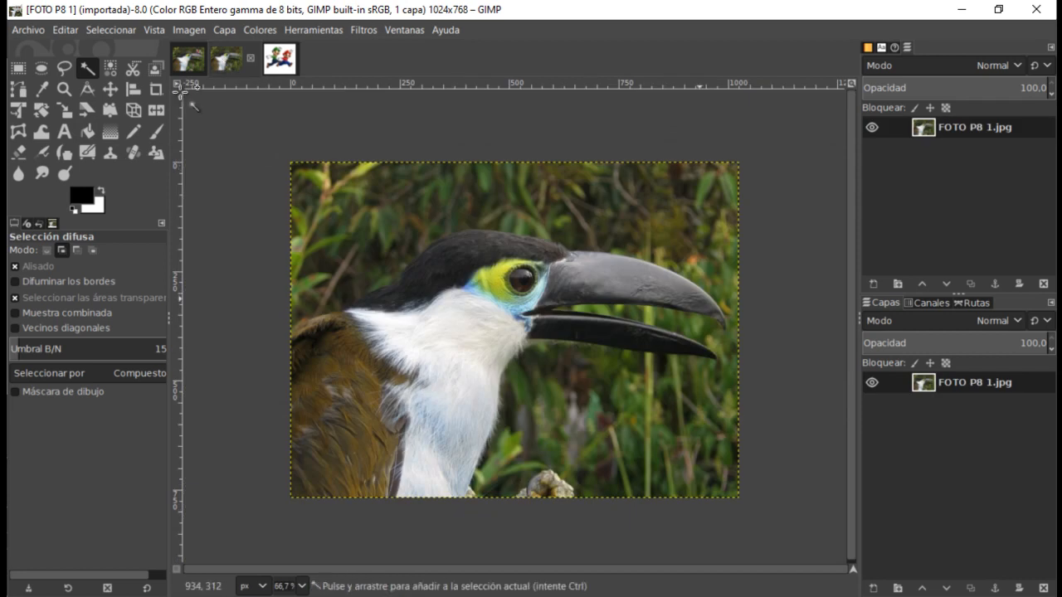
{"action": "left_click", "coordinate": [63, 30]}
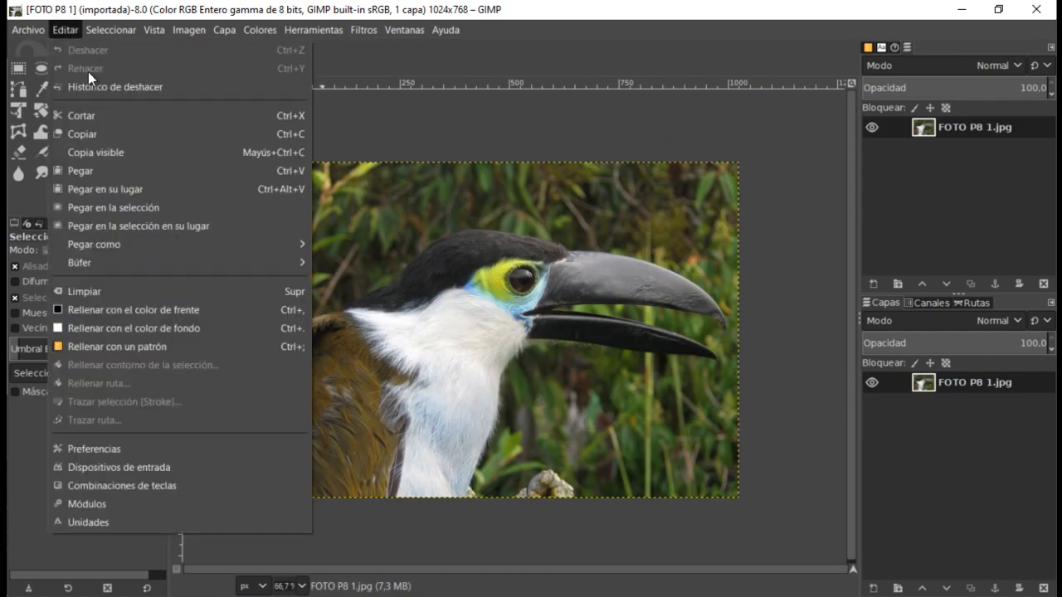
{"action": "left_click", "coordinate": [105, 189]}
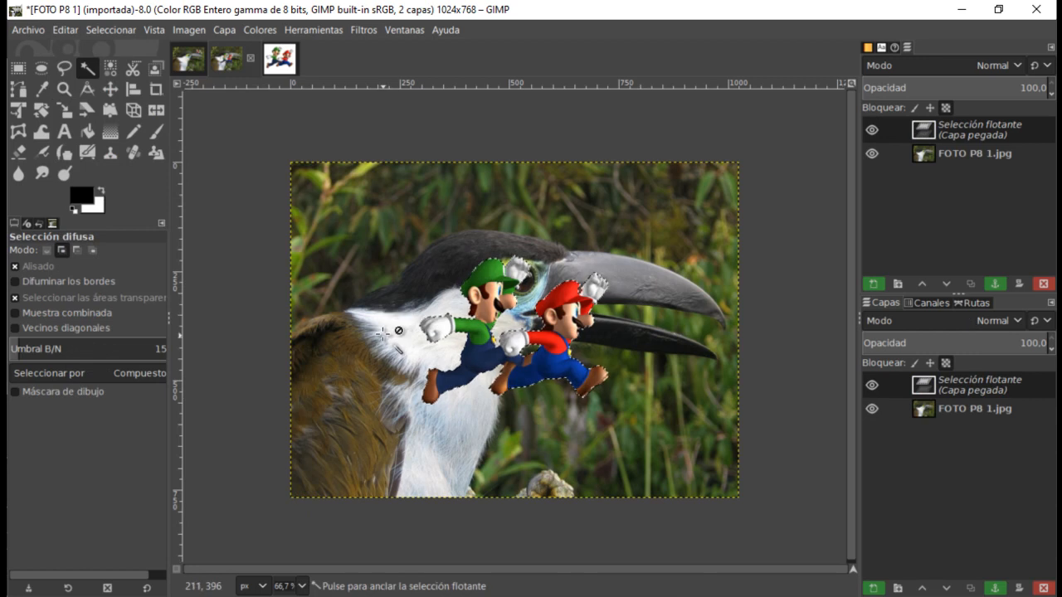
Move the pasted characters over the bird's upper beak and scale them proportionally to about 277 x 218 px.
{"action": "left_click", "coordinate": [110, 89]}
{"action": "left_click_drag", "start_coordinate": [581, 340], "coordinate": [707, 246]}
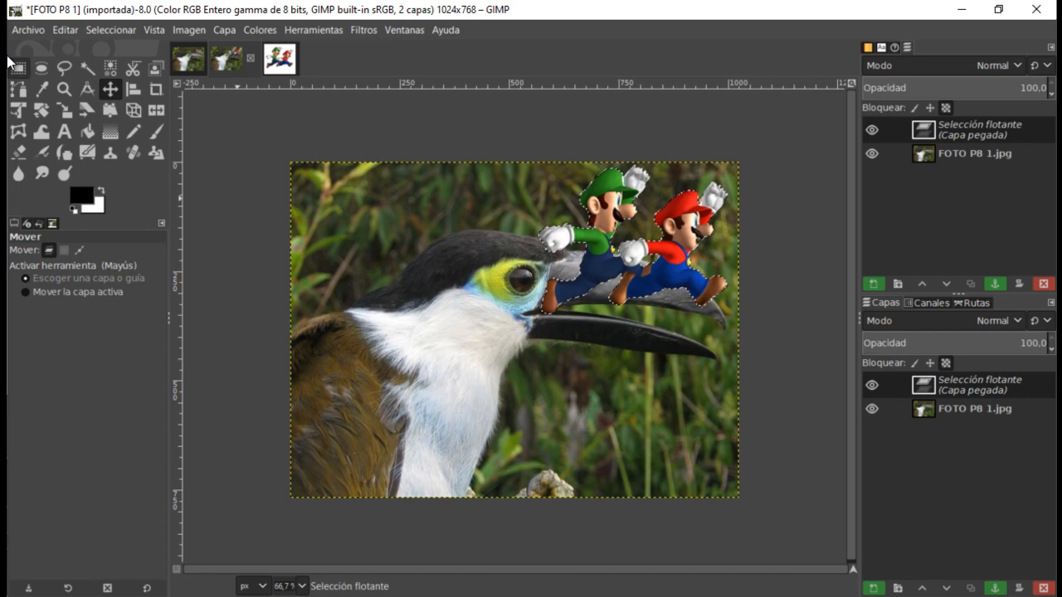
{"action": "left_click", "coordinate": [66, 111]}
{"action": "left_click", "coordinate": [541, 172]}
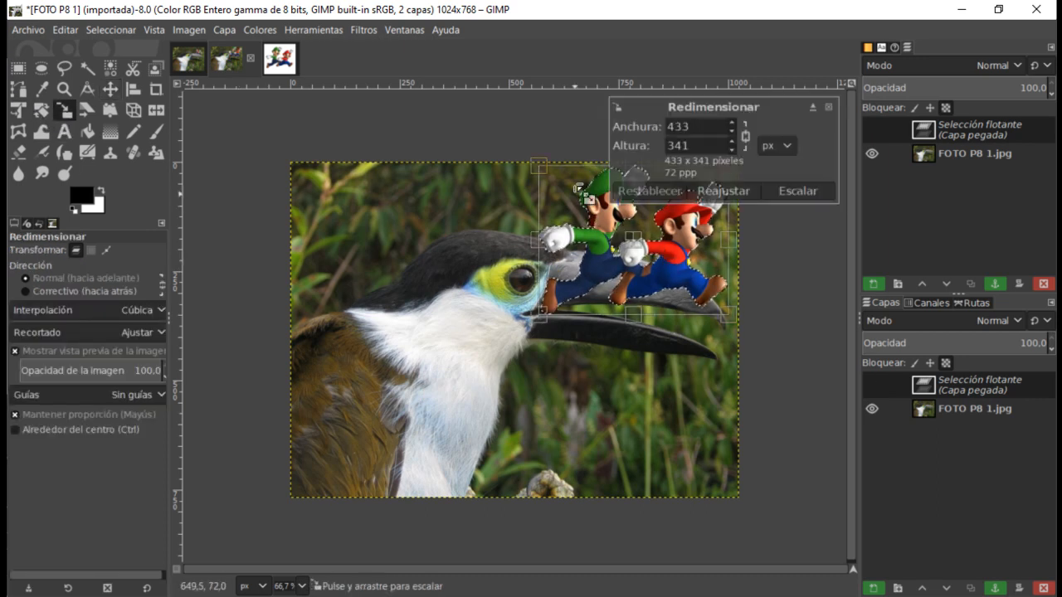
{"action": "left_click_drag", "start_coordinate": [539, 170], "coordinate": [606, 219]}
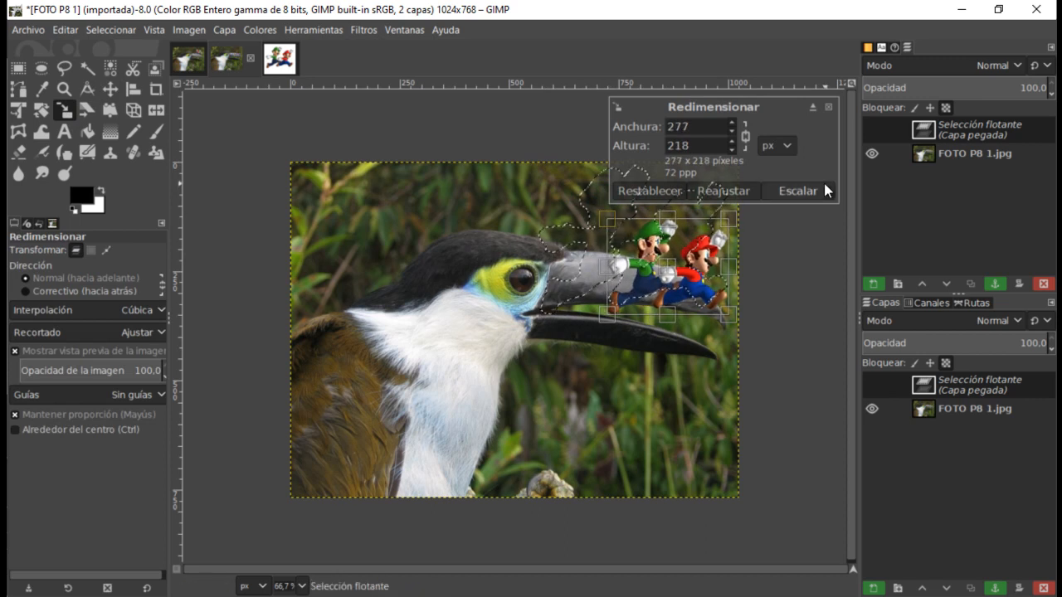
{"action": "left_click", "coordinate": [798, 191]}
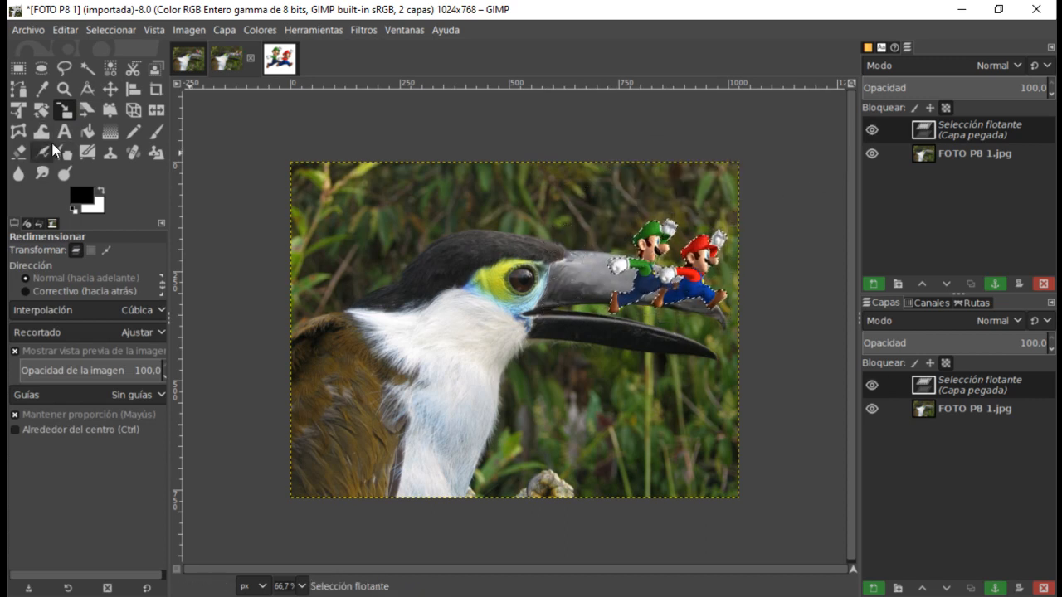
Flip the pasted characters horizontally and rotate them 19.51 degrees to follow the slope of the beak.
{"action": "left_click", "coordinate": [153, 113]}
{"action": "left_click", "coordinate": [622, 264]}
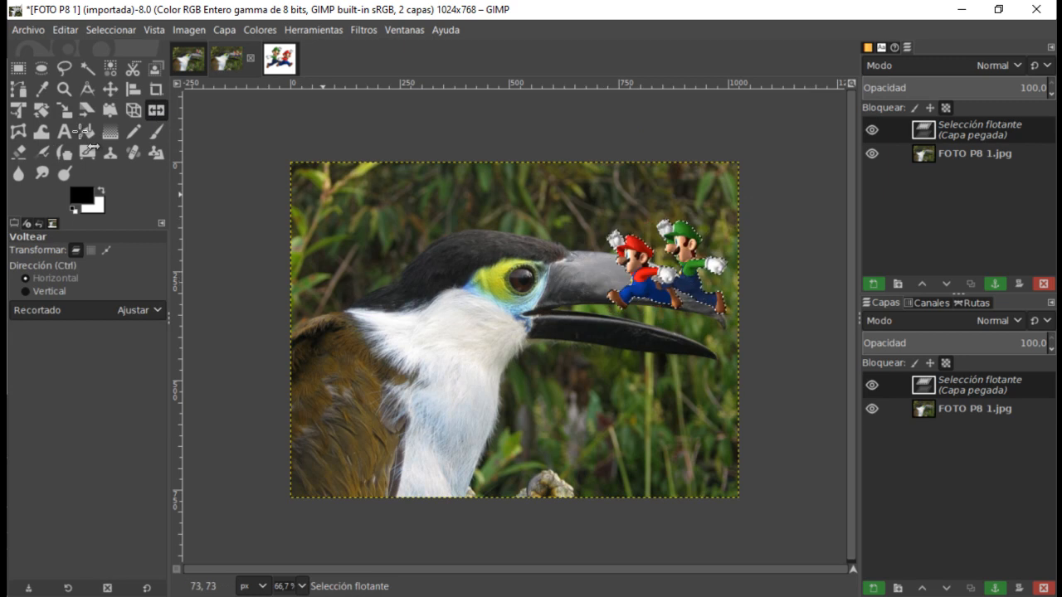
{"action": "left_click", "coordinate": [40, 110]}
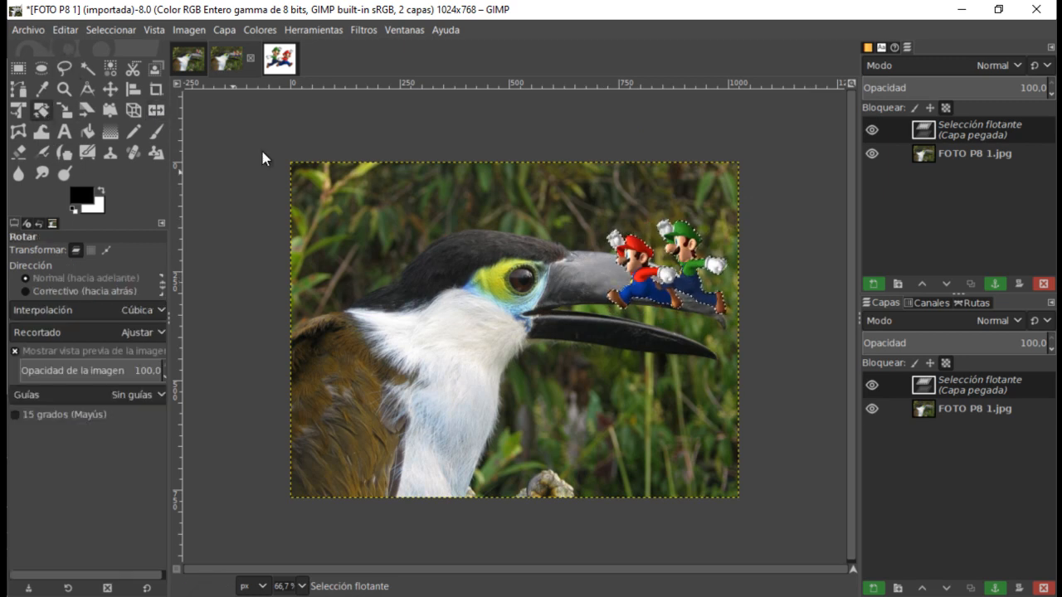
{"action": "left_click", "coordinate": [664, 275]}
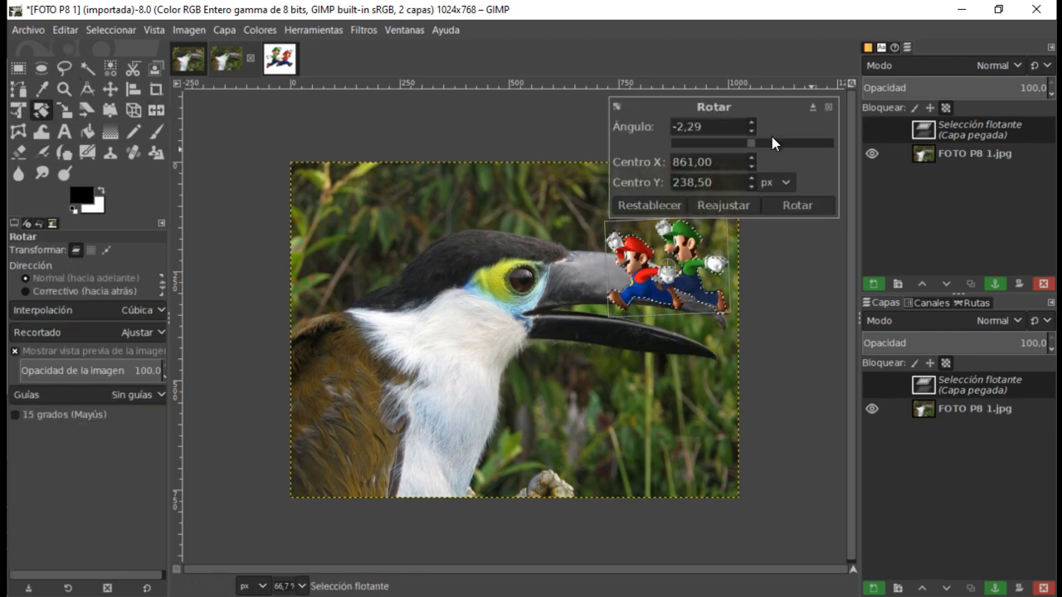
{"action": "left_click", "coordinate": [751, 123]}
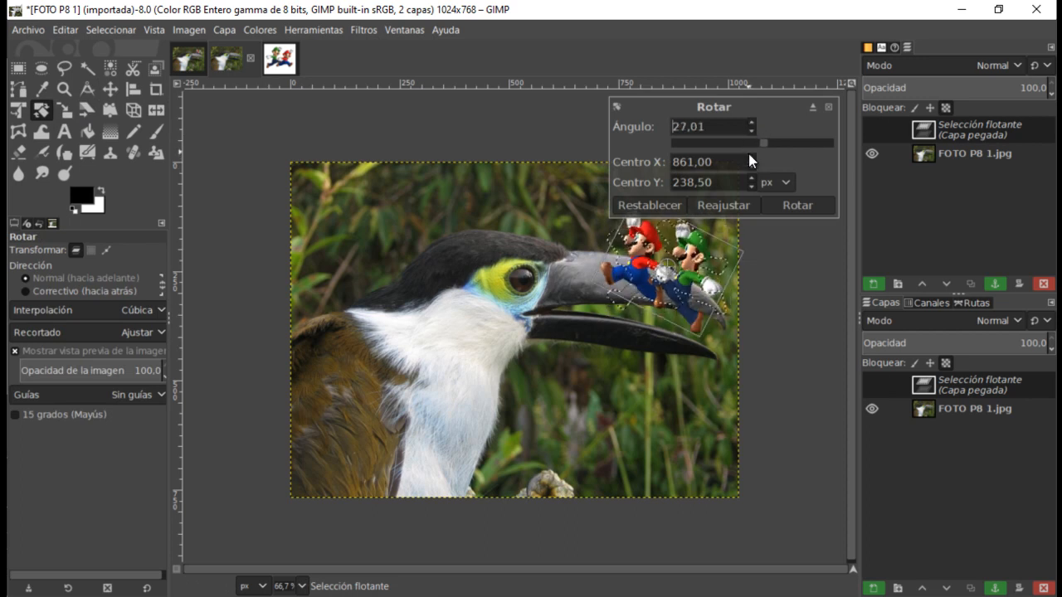
{"action": "left_click", "coordinate": [750, 130]}
{"action": "left_click", "coordinate": [751, 130]}
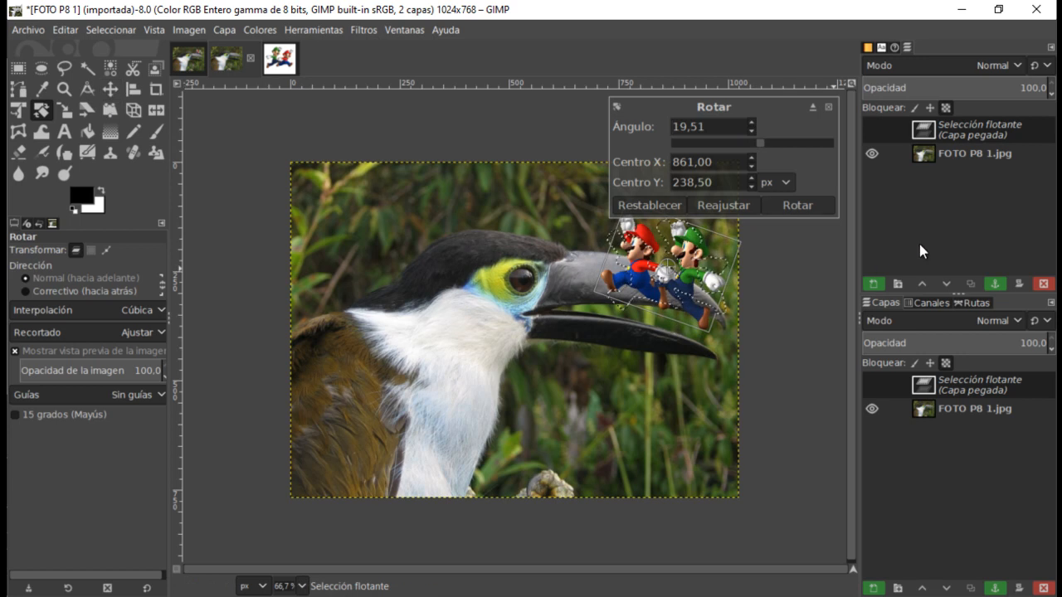
{"action": "left_click", "coordinate": [795, 205]}
Move the characters up so their feet rest on the upper edge of the beak, and anchor the floating selection.
{"action": "left_click", "coordinate": [110, 88]}
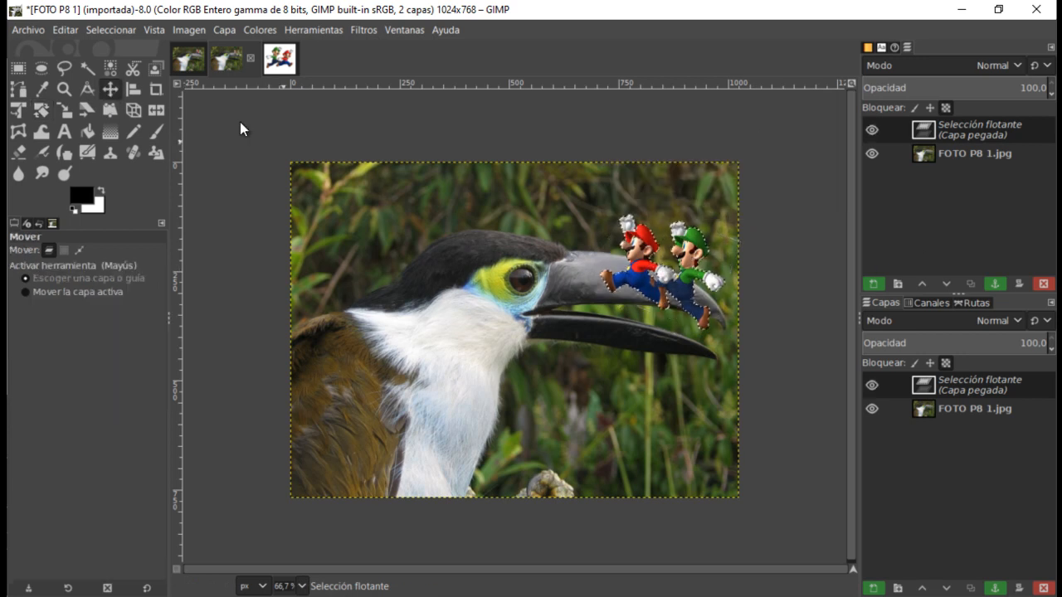
{"action": "left_click_drag", "start_coordinate": [678, 287], "coordinate": [692, 263]}
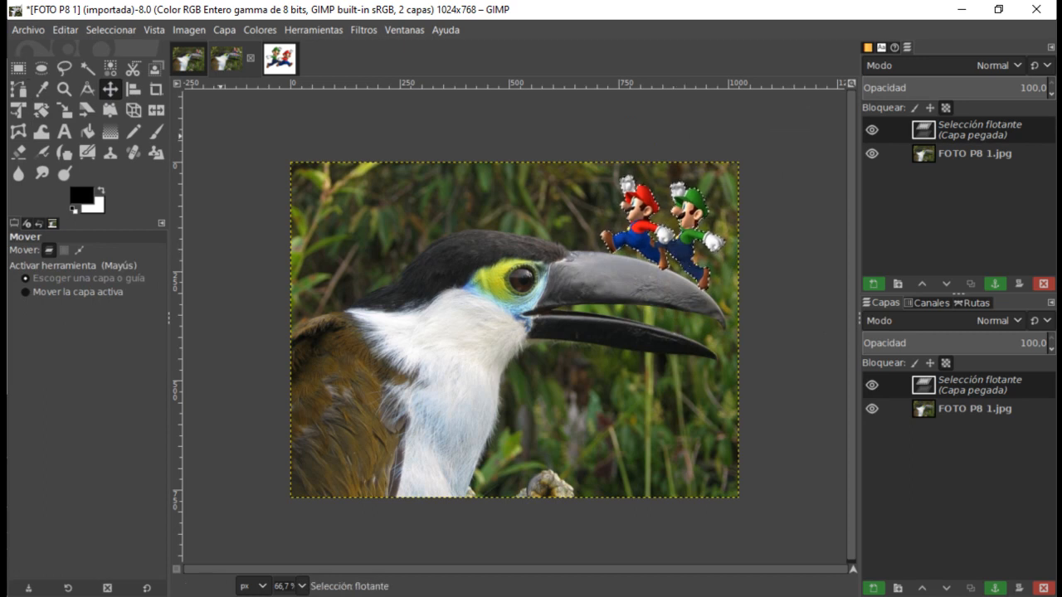
{"action": "left_click", "coordinate": [969, 152]}
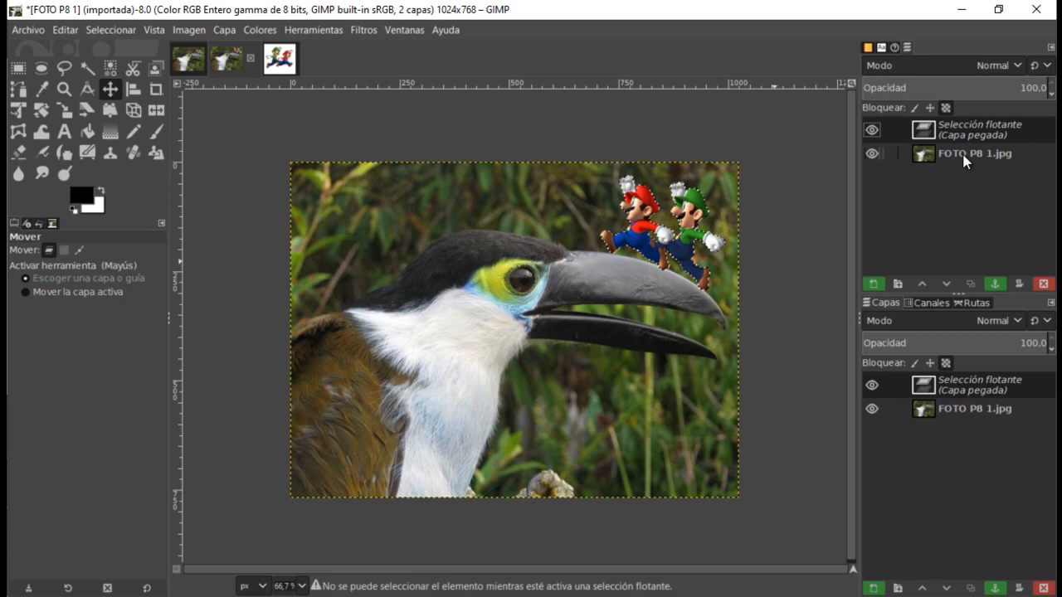
{"action": "right_click", "coordinate": [965, 160]}
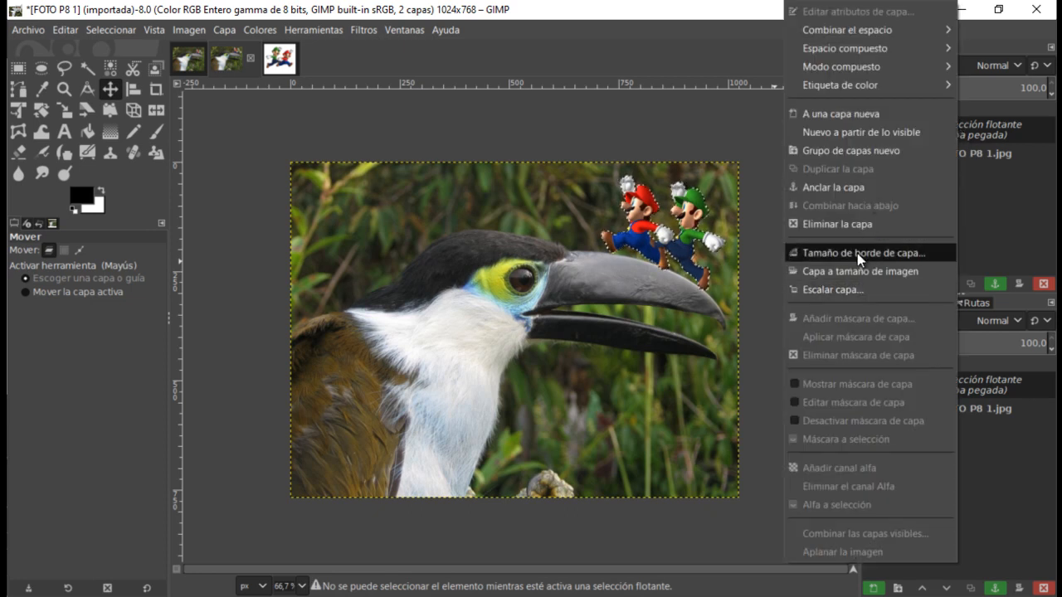
{"action": "left_click", "coordinate": [847, 188]}
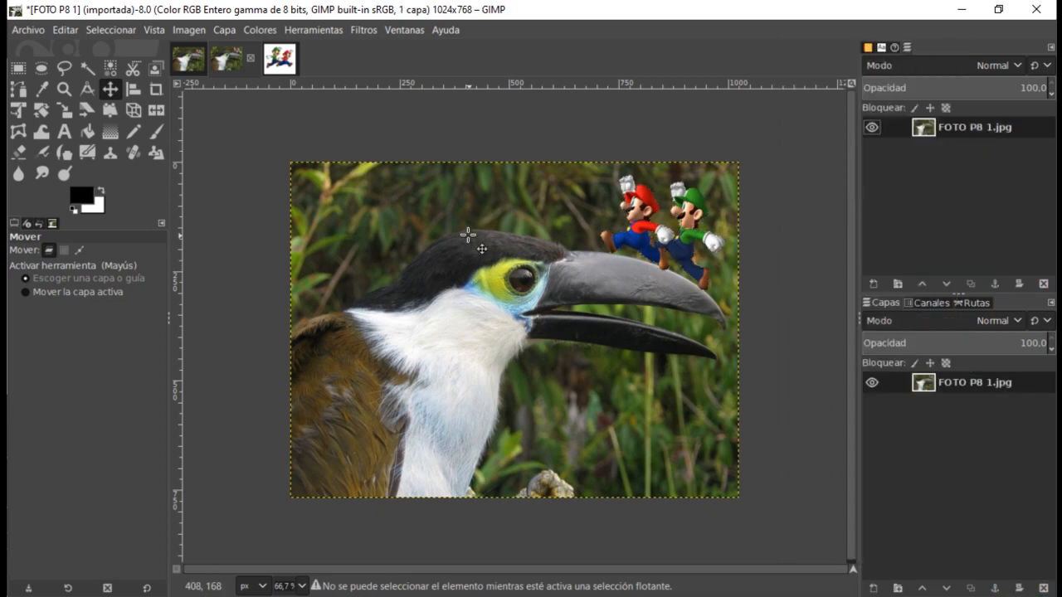
Examine the characters' cut-out edges and gloves at 400 % zoom and compare them with the earlier montage.
{"action": "left_click", "coordinate": [302, 586]}
{"action": "left_click", "coordinate": [294, 458]}
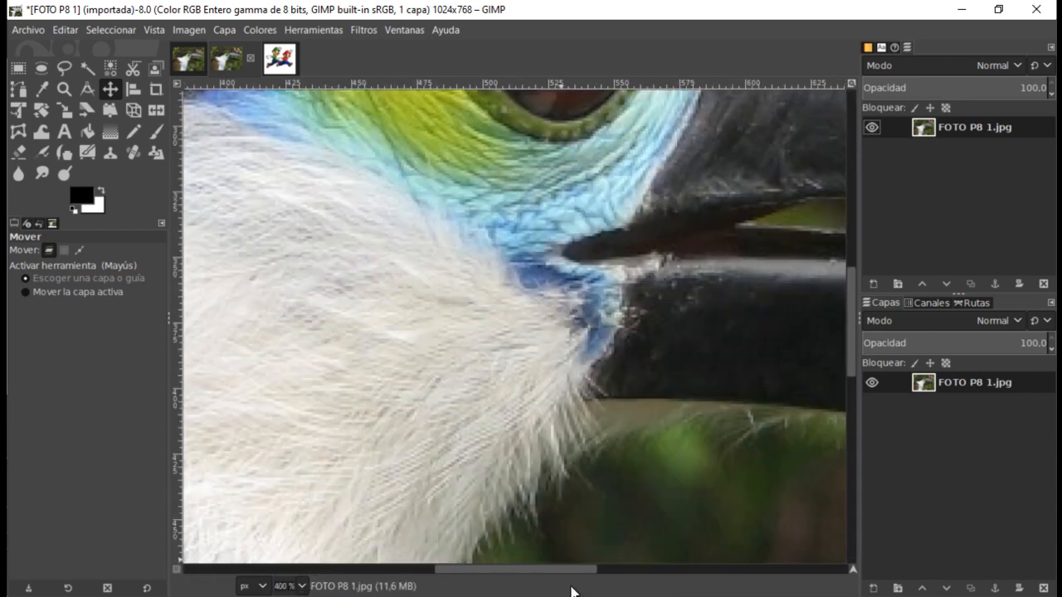
{"action": "left_click_drag", "start_coordinate": [545, 572], "coordinate": [635, 579]}
{"action": "scroll", "coordinate": [655, 493], "scroll_direction": "up", "scroll_amount": 5}
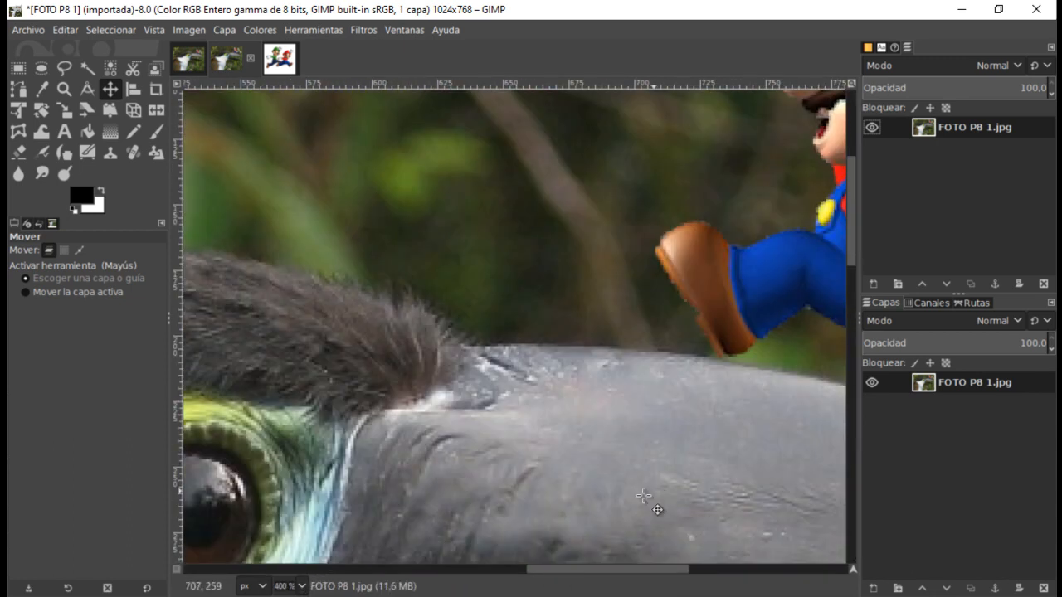
{"action": "left_click_drag", "start_coordinate": [551, 567], "coordinate": [714, 589]}
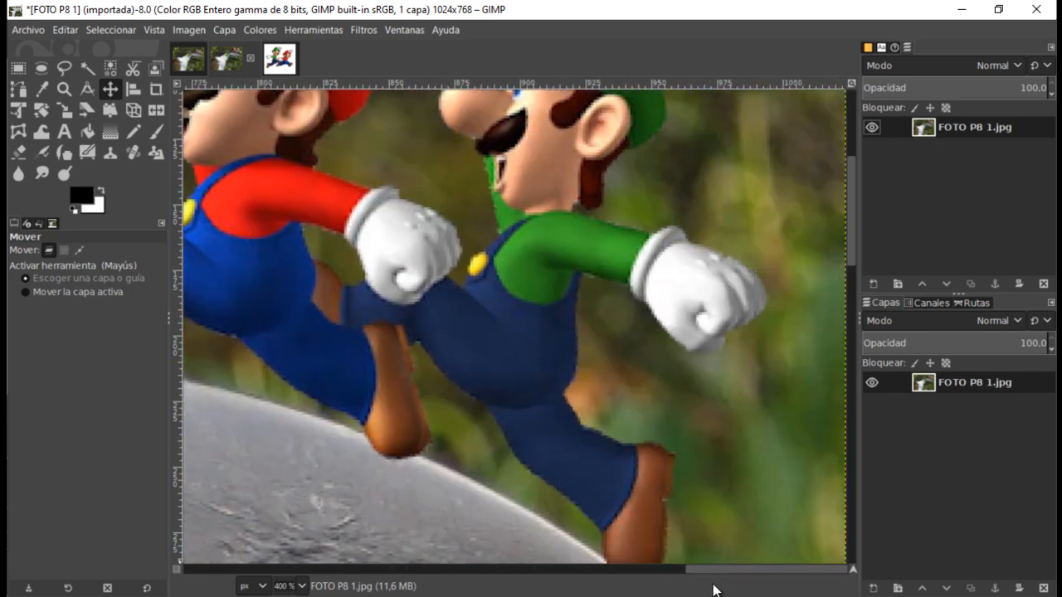
{"action": "scroll", "coordinate": [713, 572], "scroll_direction": "left", "scroll_amount": 5}
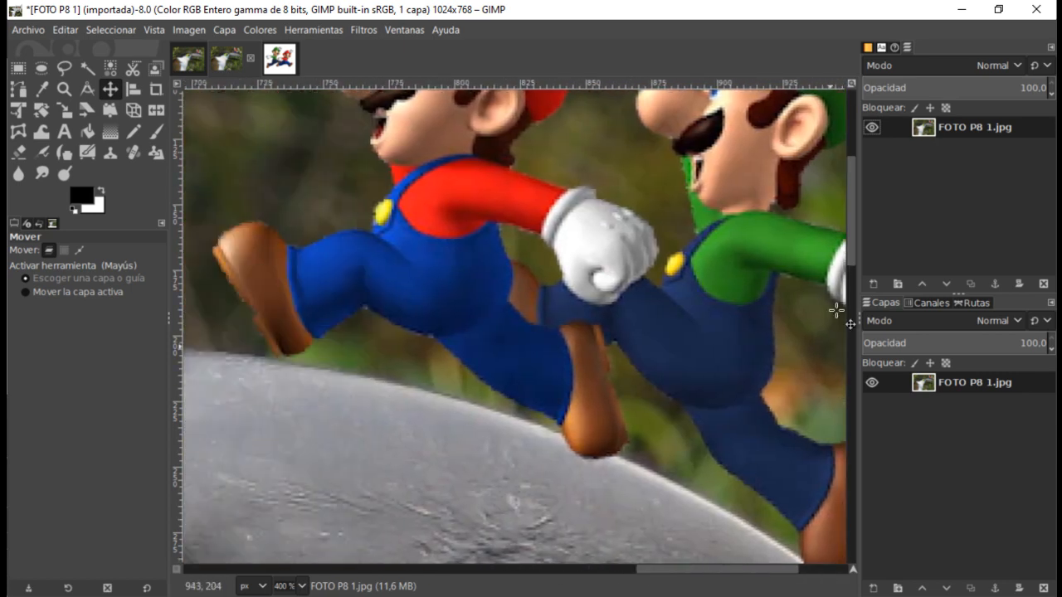
{"action": "left_click_drag", "start_coordinate": [853, 254], "coordinate": [863, 208]}
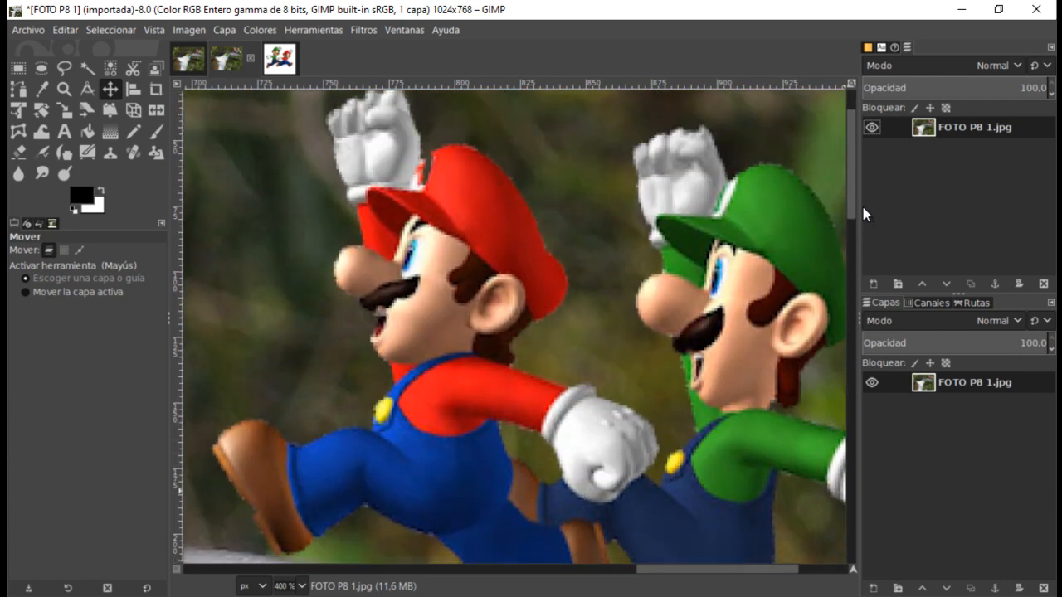
{"action": "left_click", "coordinate": [190, 60]}
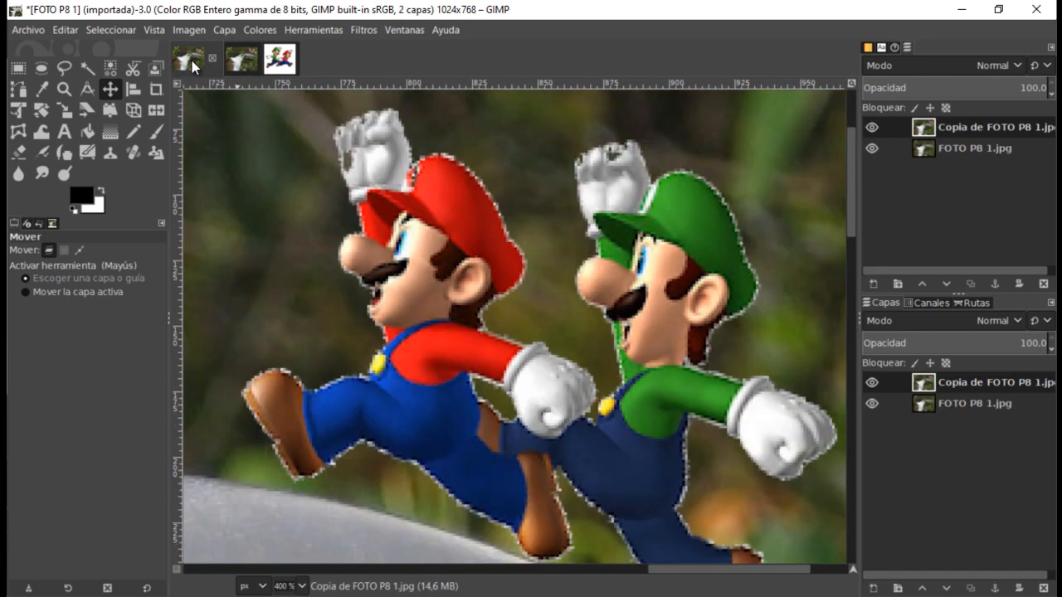
{"action": "left_click", "coordinate": [252, 57]}
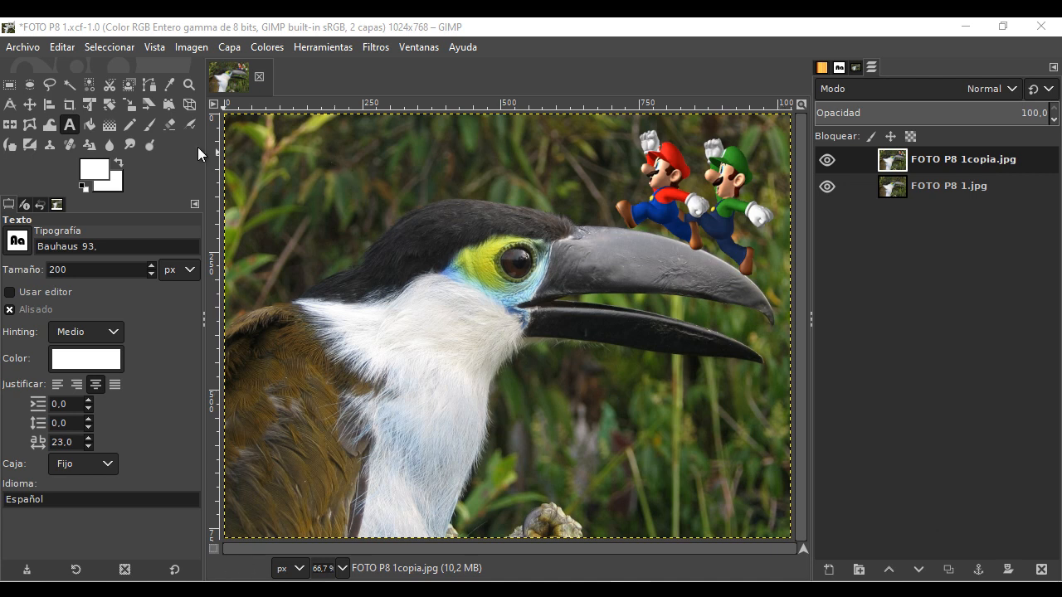
Open the image 333230.jpg from the Downloads folder.
{"action": "left_click", "coordinate": [24, 48]}
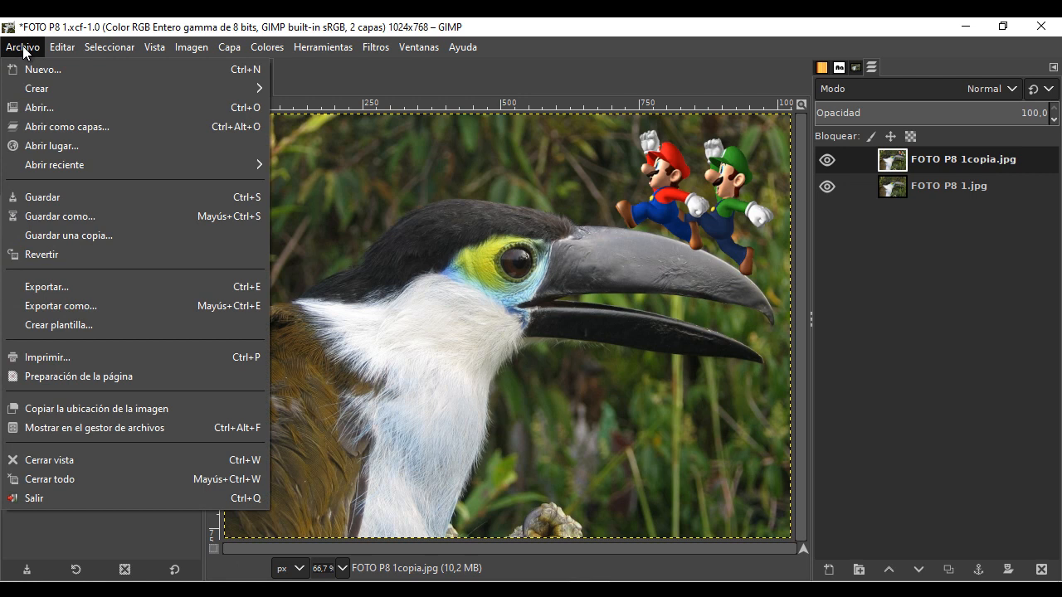
{"action": "left_click", "coordinate": [33, 115]}
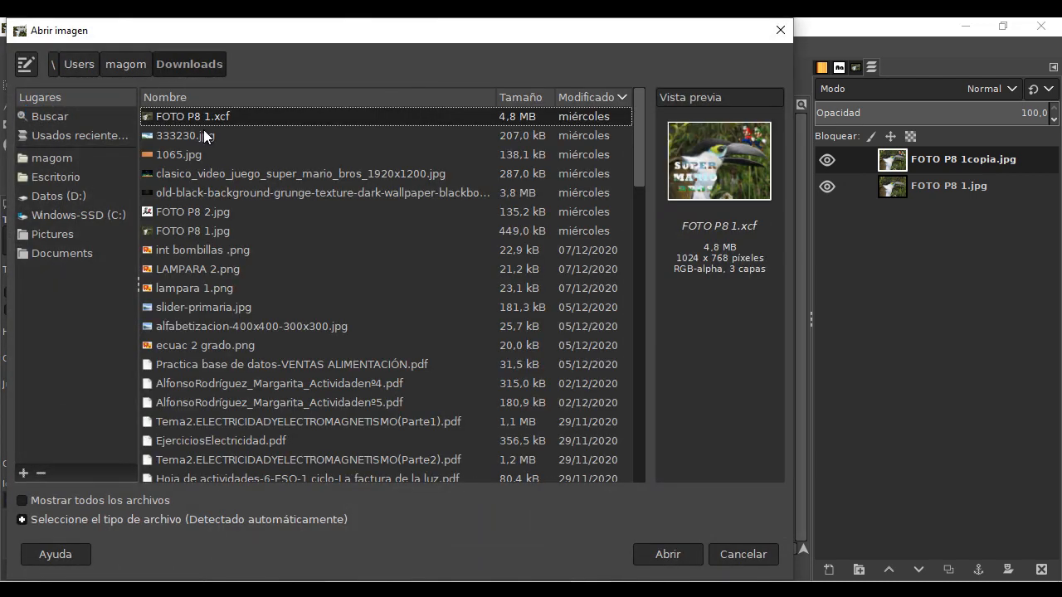
{"action": "left_click", "coordinate": [201, 134]}
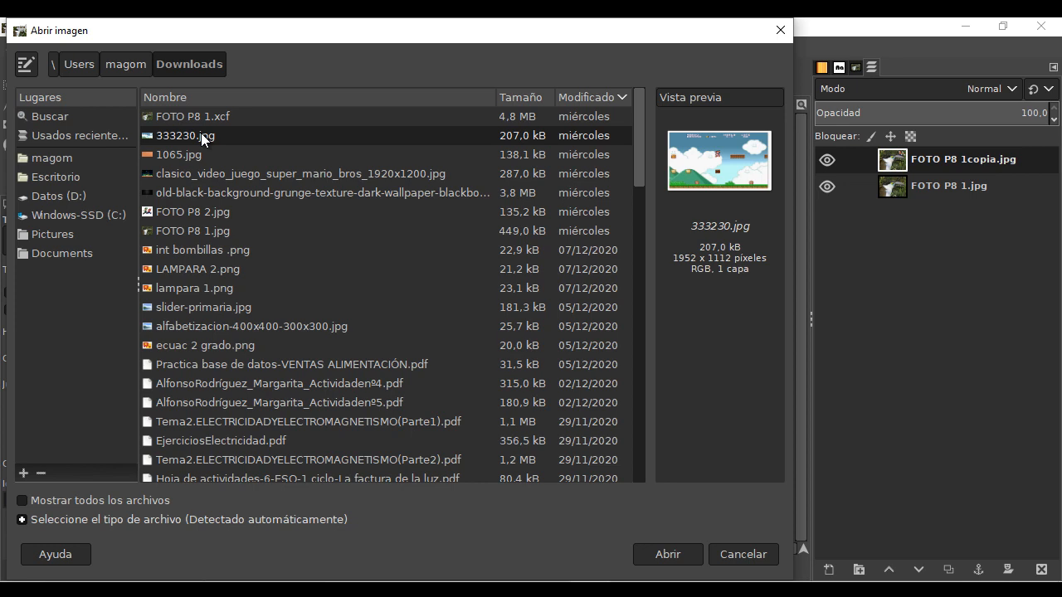
{"action": "double_click", "coordinate": [201, 134]}
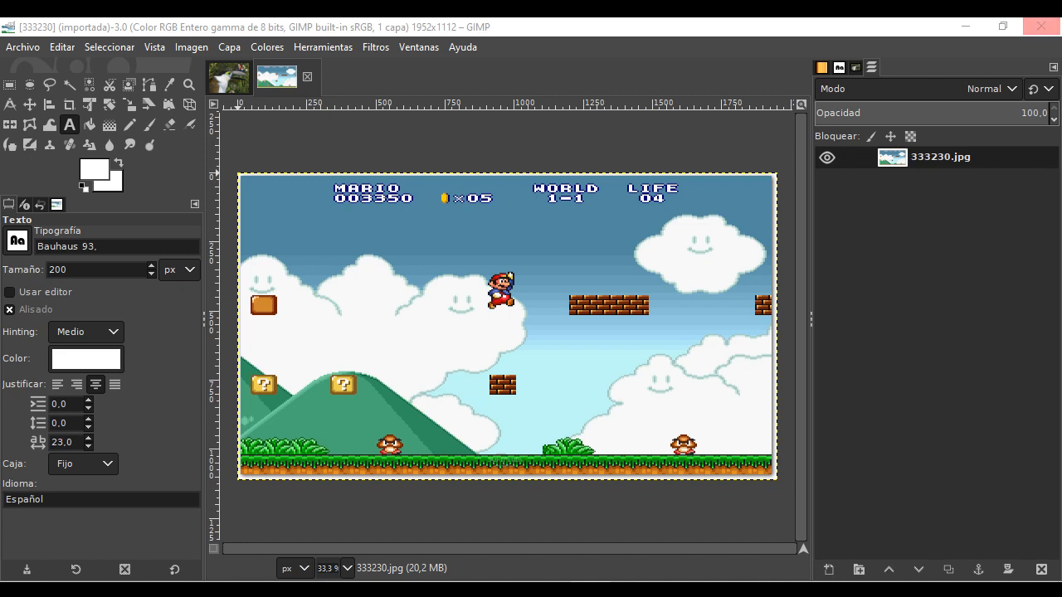
Create a new transparent layer named TEXTO at 1952 × 1112 px above the game image.
{"action": "right_click", "coordinate": [956, 153]}
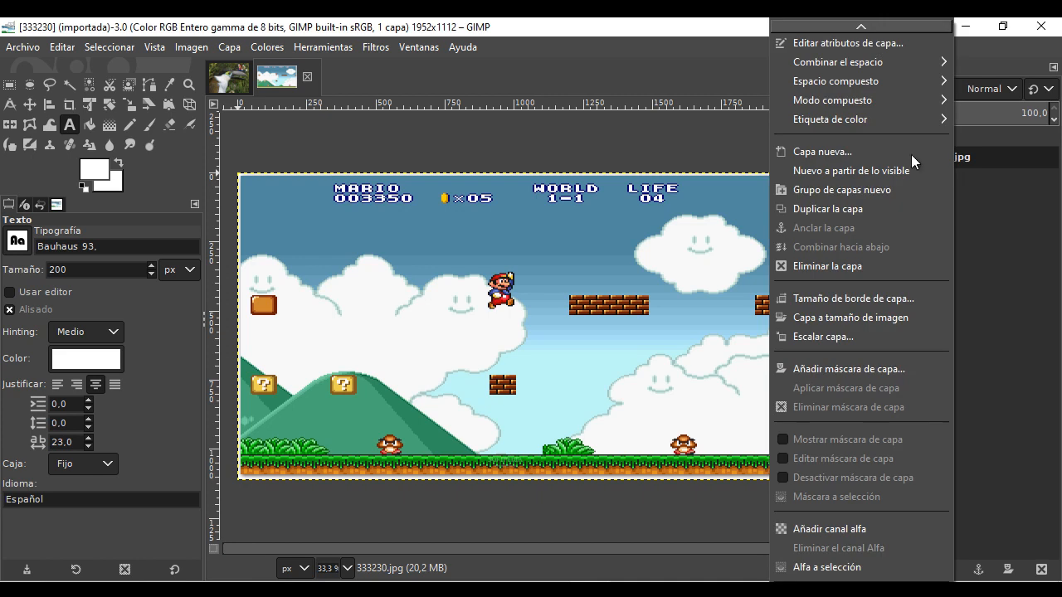
{"action": "left_click", "coordinate": [849, 151]}
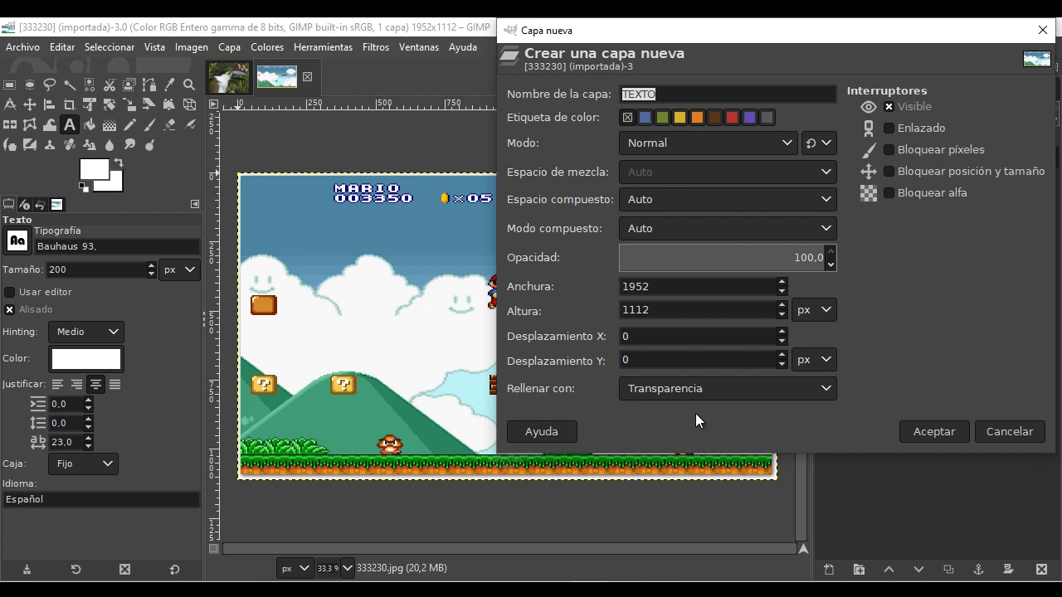
{"action": "left_click", "coordinate": [919, 440]}
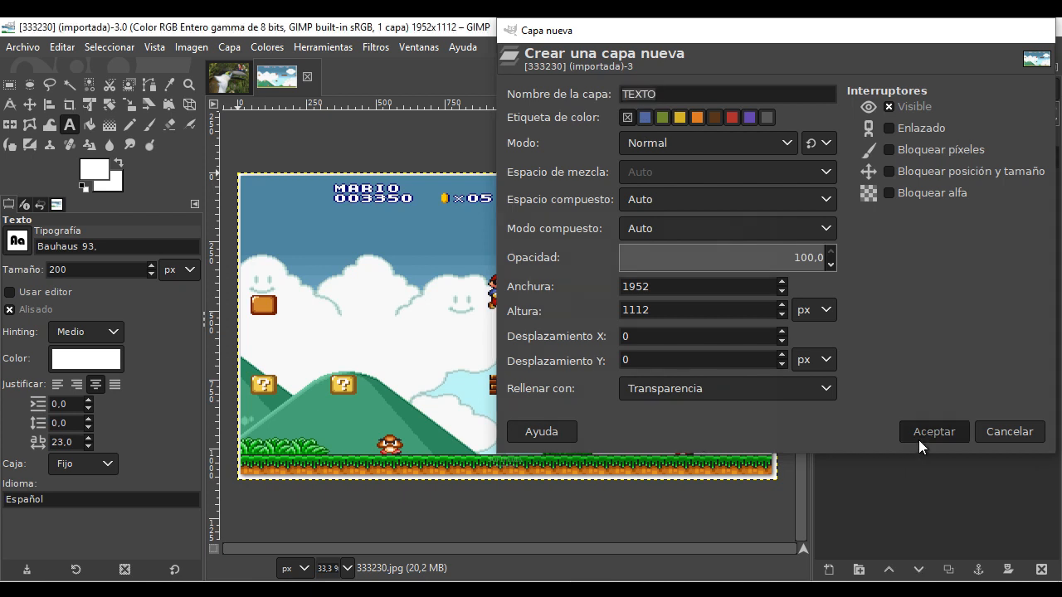
Write SUPER MARIO BROS in white 200 px Bauhaus 93 text near the upper-left corner of the image.
{"action": "left_click", "coordinate": [74, 124]}
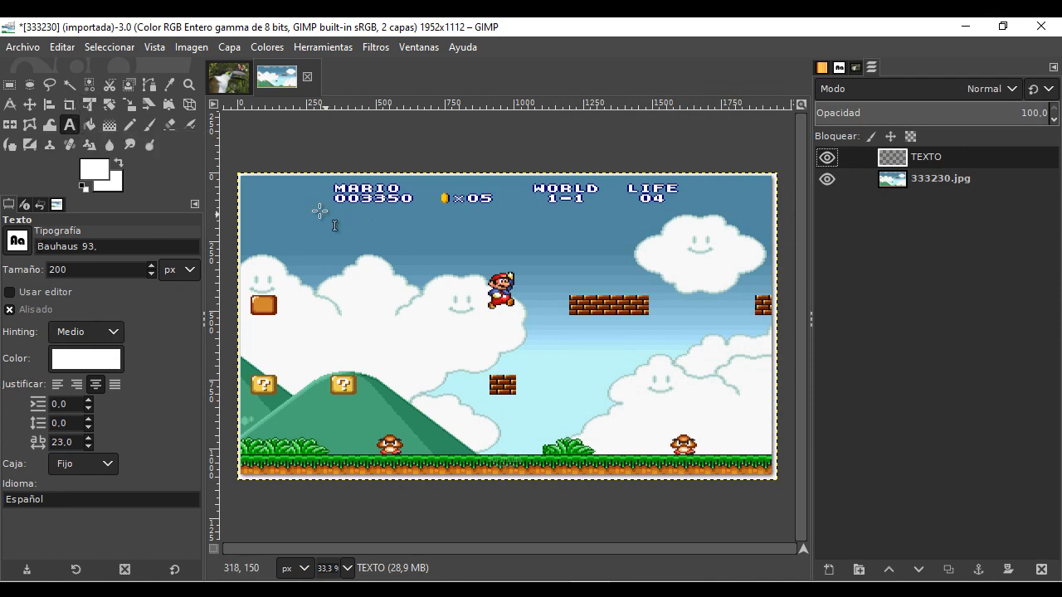
{"action": "left_click", "coordinate": [267, 201]}
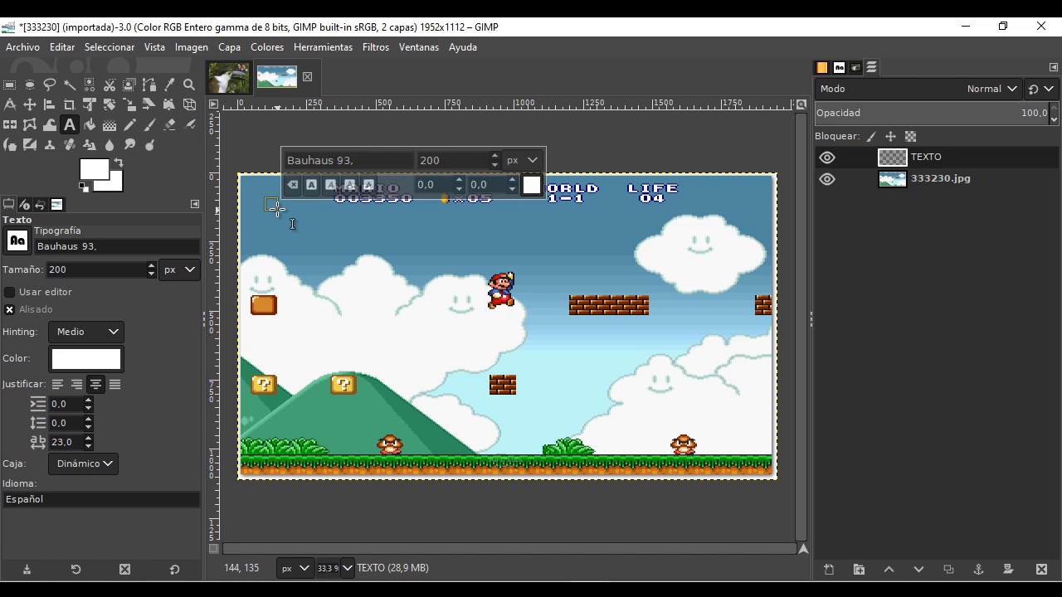
{"action": "type", "text": "SUPER MARIO BROS"}
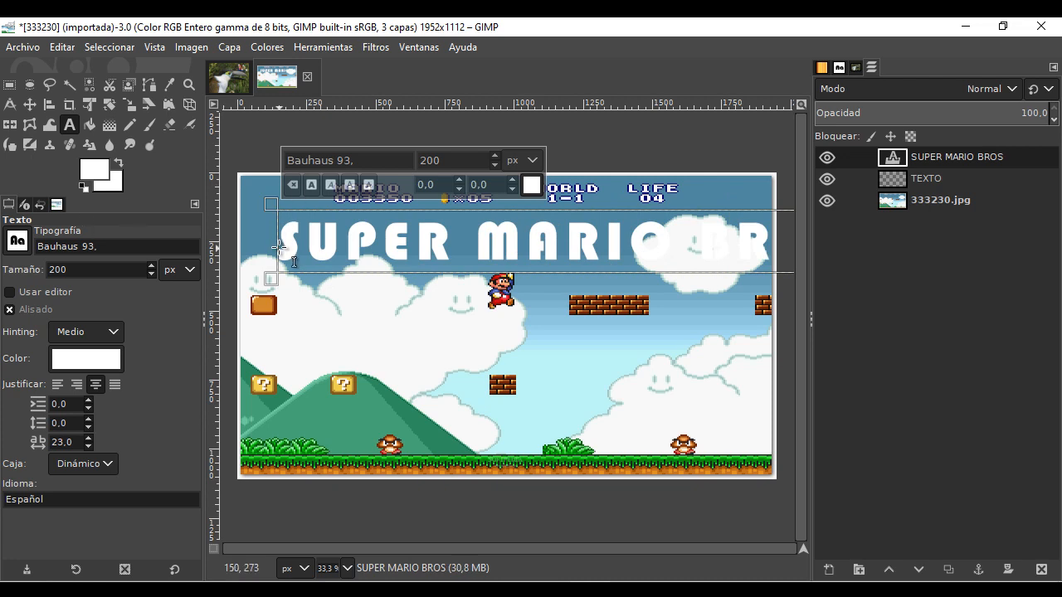
Narrow the title's text frame from its left edge and move the text up and left into the blue sky.
{"action": "left_click_drag", "start_coordinate": [277, 245], "coordinate": [443, 245]}
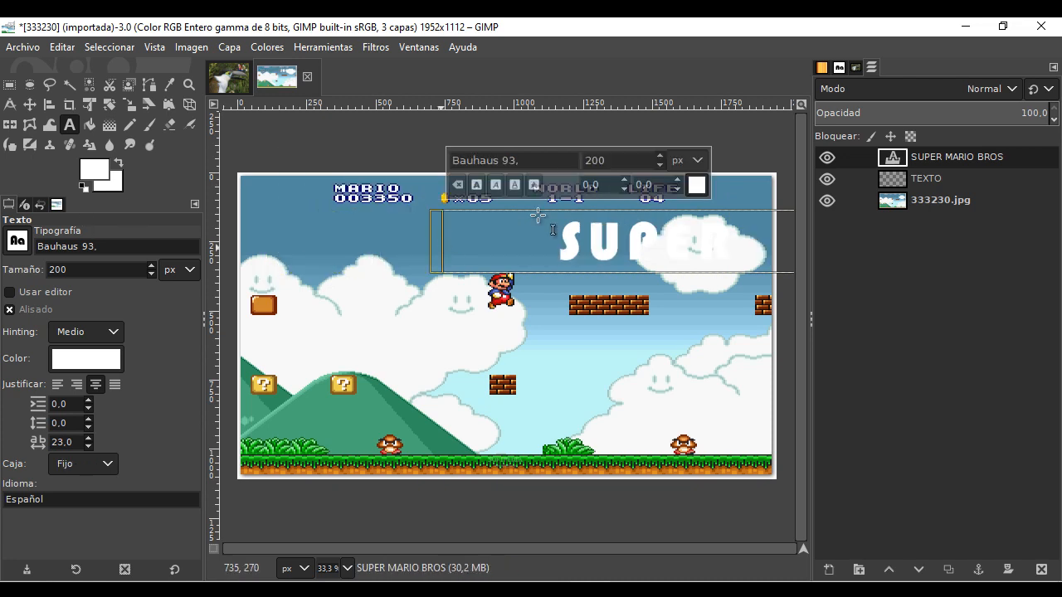
{"action": "left_click", "coordinate": [29, 105]}
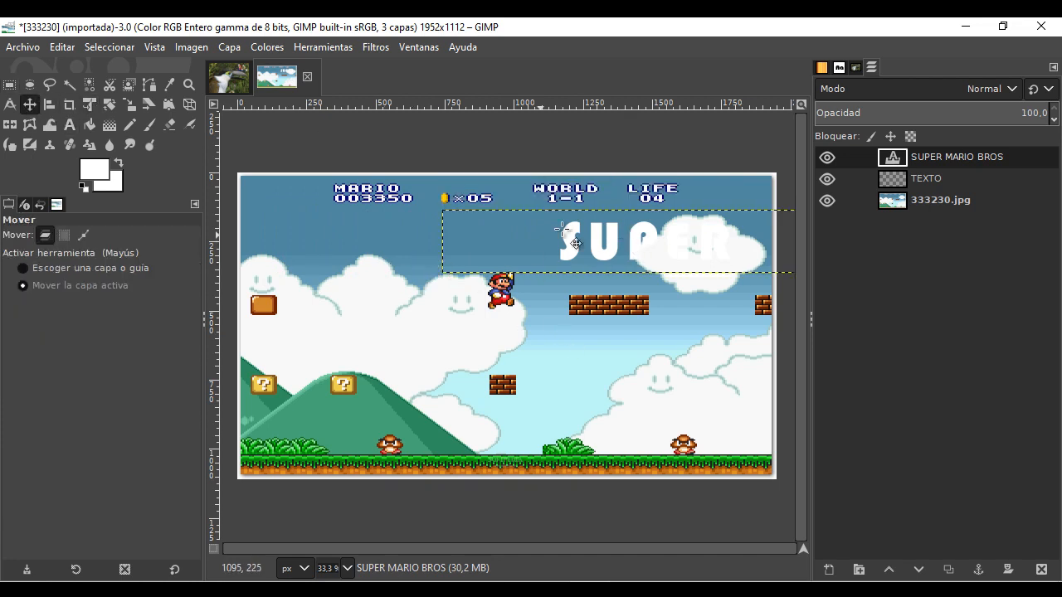
{"action": "left_click_drag", "start_coordinate": [571, 232], "coordinate": [381, 217]}
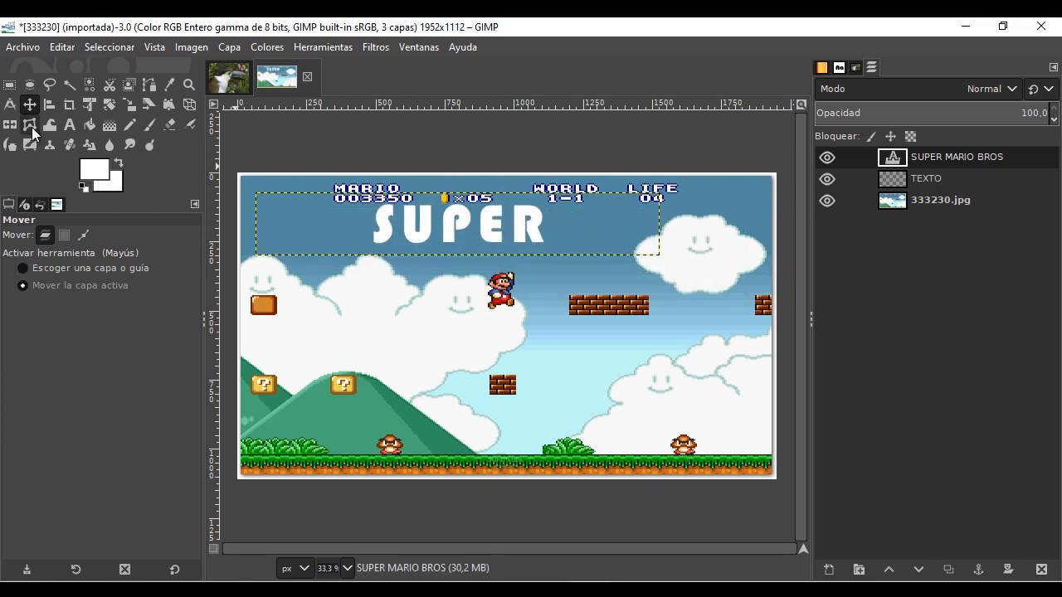
Try enlarging the text frame downward so the title wraps onto a second line, and undo the frame resizing.
{"action": "left_click", "coordinate": [72, 131]}
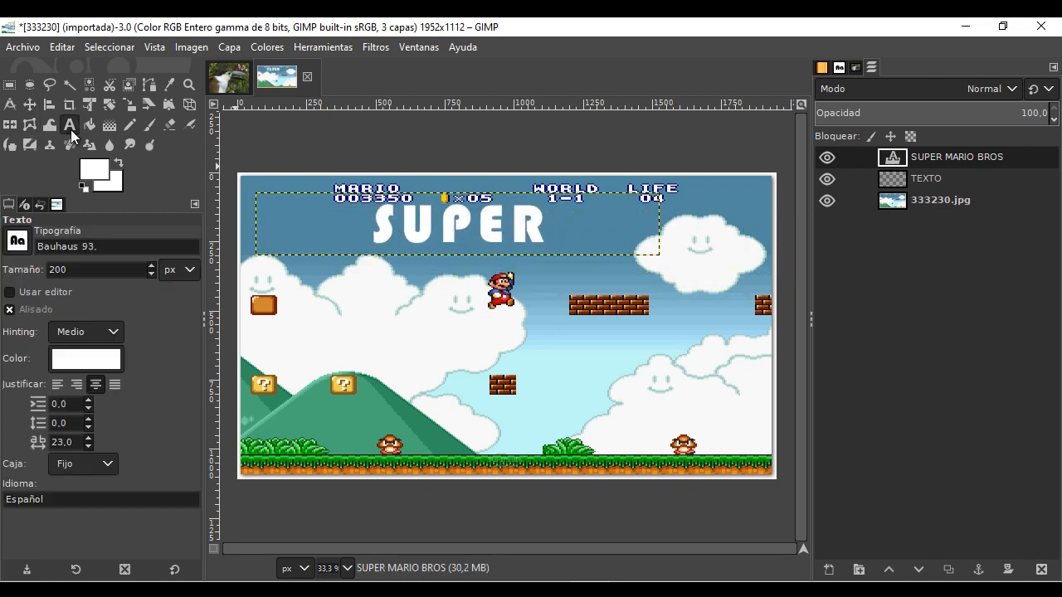
{"action": "left_click", "coordinate": [491, 252]}
{"action": "left_click_drag", "start_coordinate": [490, 254], "coordinate": [485, 295]}
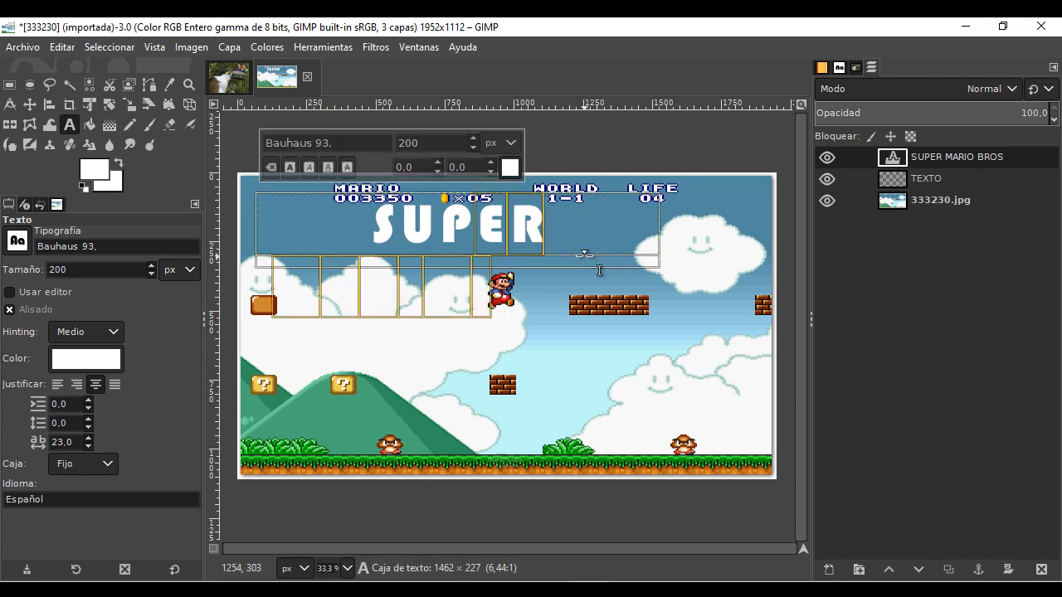
{"action": "key", "text": "ctrl+z"}
{"action": "left_click_drag", "start_coordinate": [584, 254], "coordinate": [583, 467]}
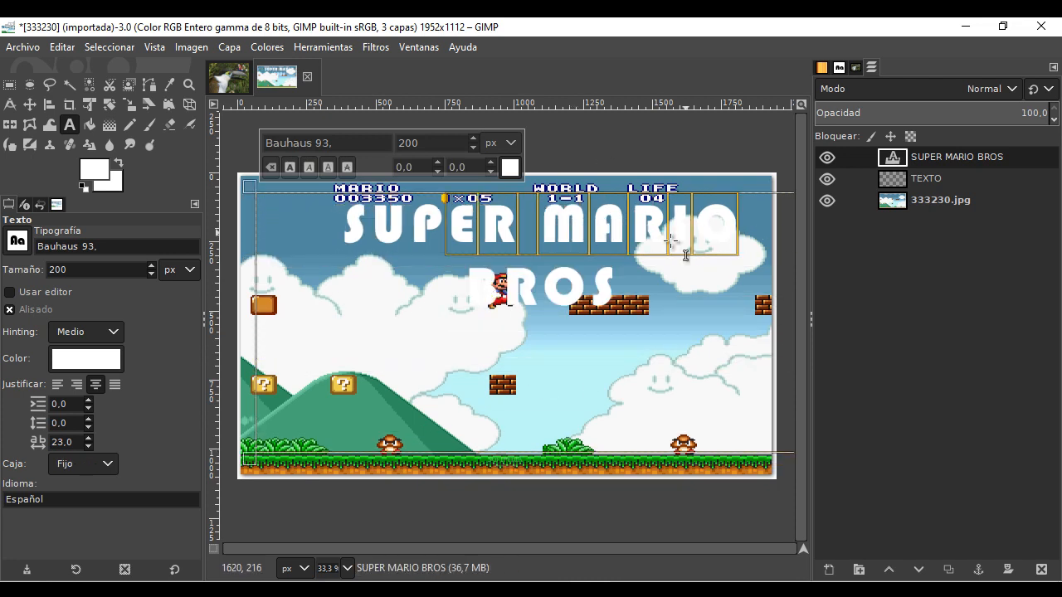
{"action": "left_click", "coordinate": [255, 300]}
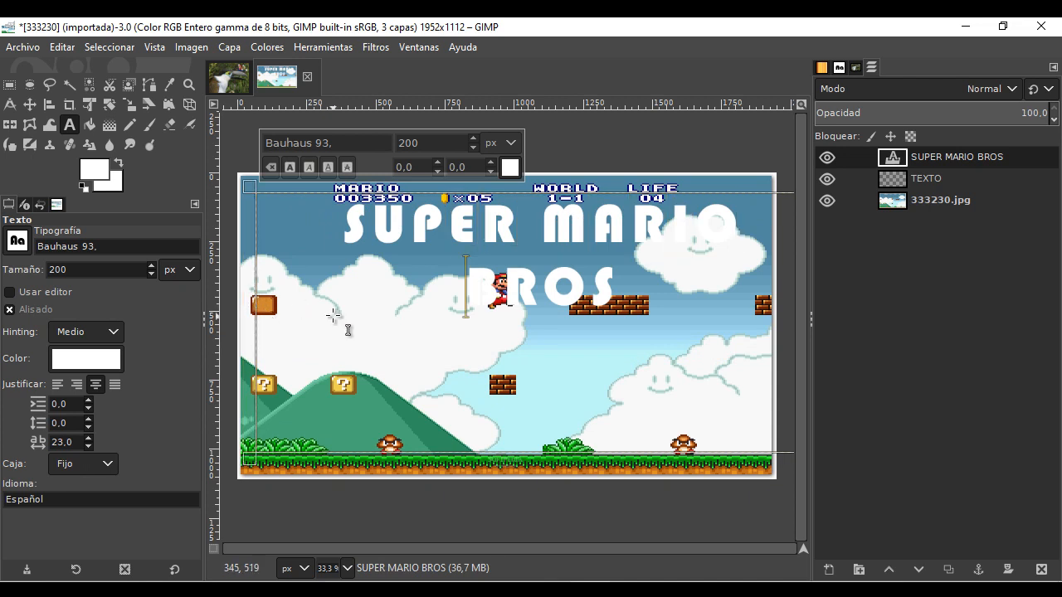
{"action": "left_click_drag", "start_coordinate": [256, 309], "coordinate": [255, 309]}
{"action": "key", "text": "ctrl+z"}
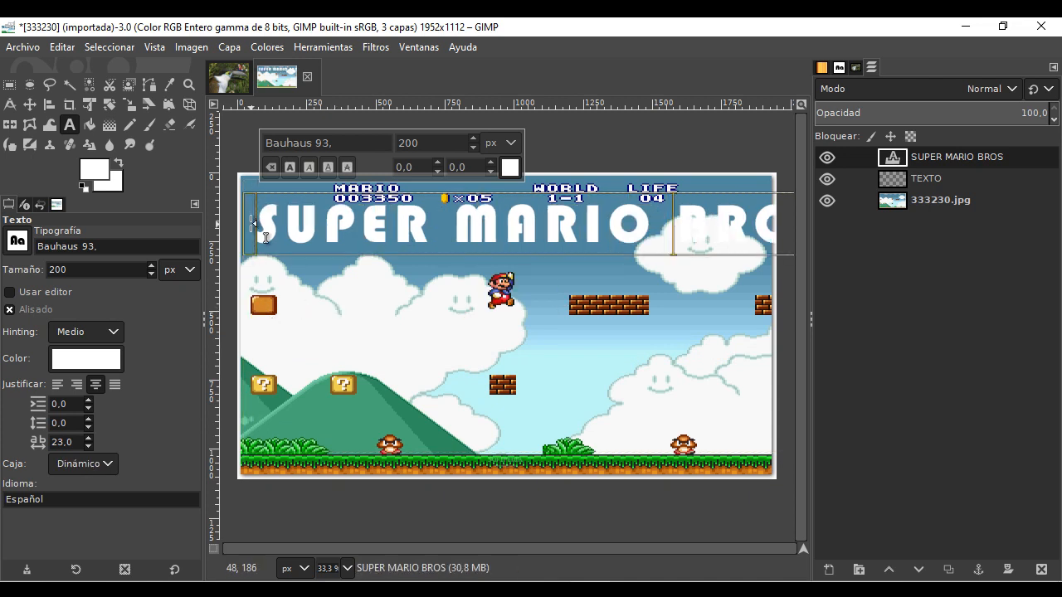
Reshape the text frame to stack SUPER, MARIO and BROS on three lines, and merge the text down into the TEXTO layer.
{"action": "left_click_drag", "start_coordinate": [256, 219], "coordinate": [574, 236]}
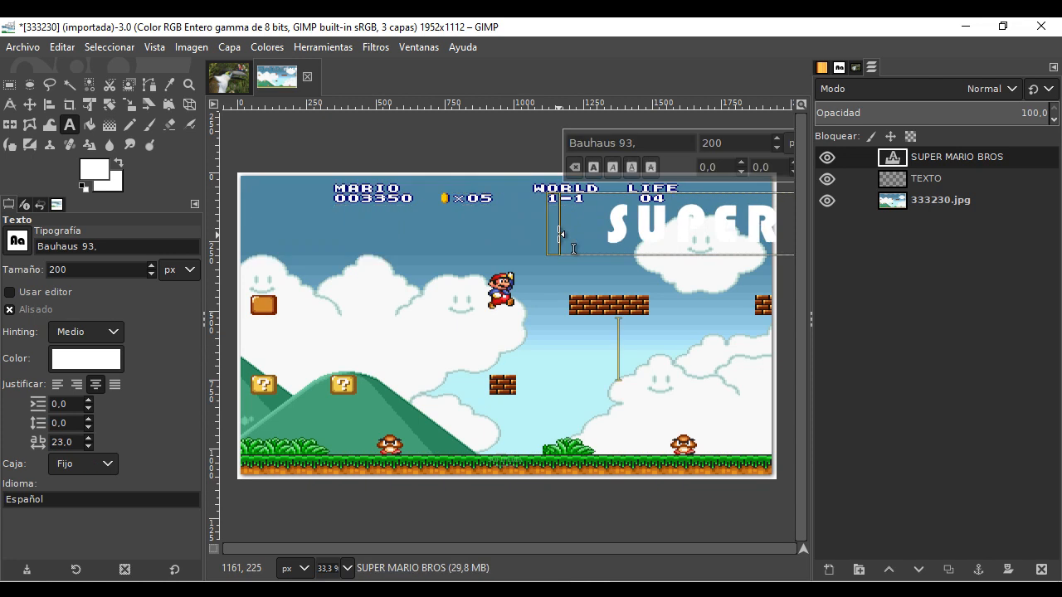
{"action": "key", "text": "m"}
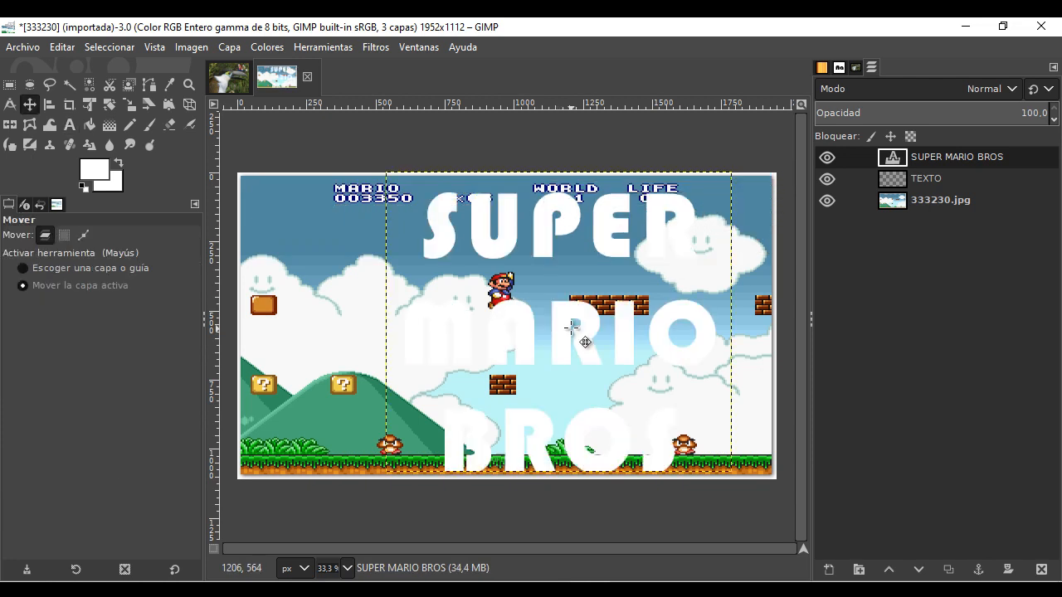
{"action": "right_click", "coordinate": [967, 158]}
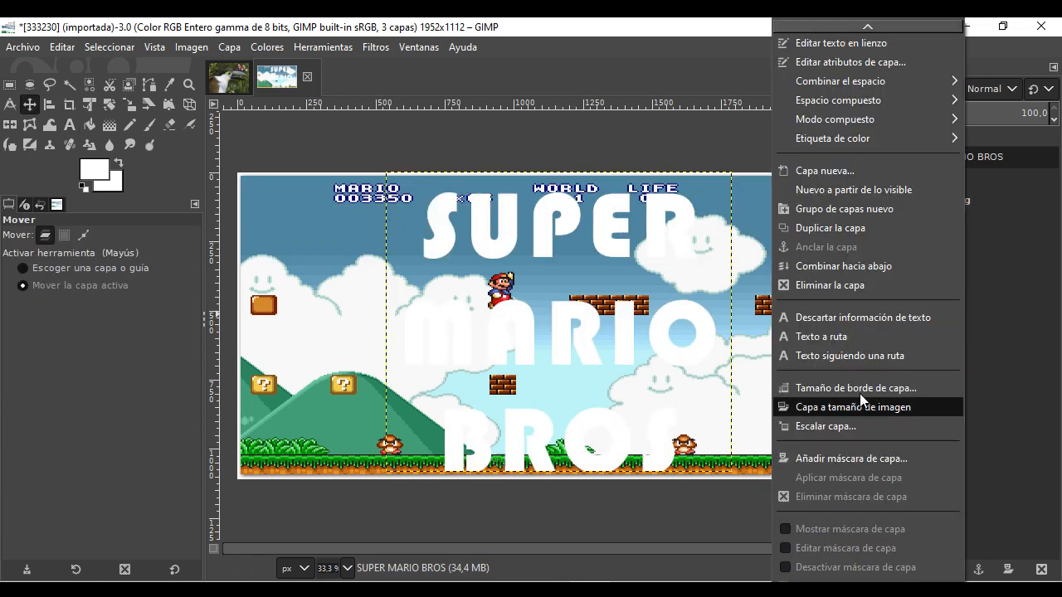
{"action": "left_click", "coordinate": [878, 269]}
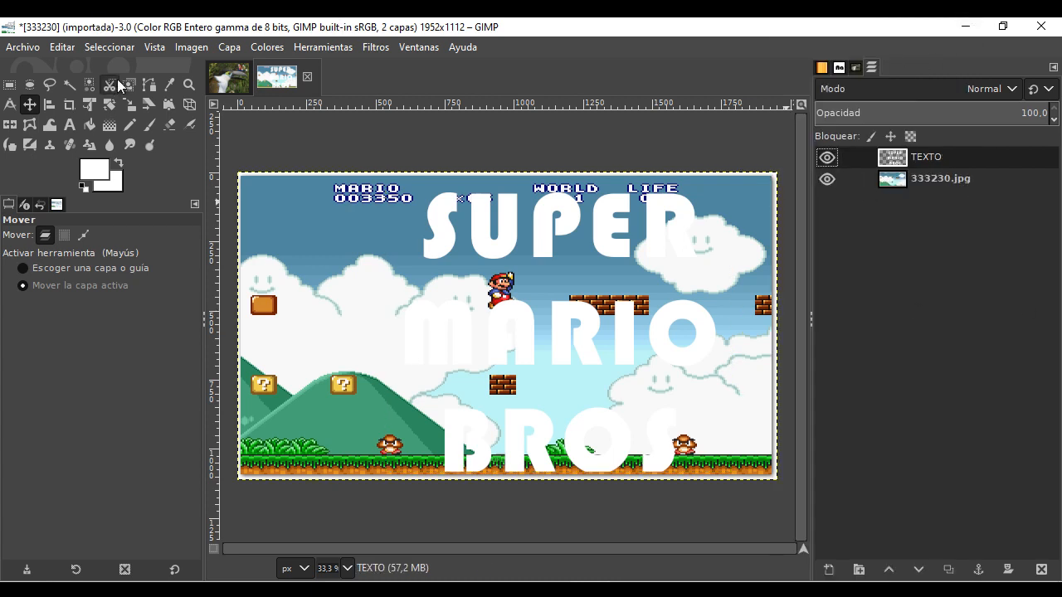
Crop the TEXTO layer to its content and move the lettering toward the right side of the image.
{"action": "left_click", "coordinate": [228, 48]}
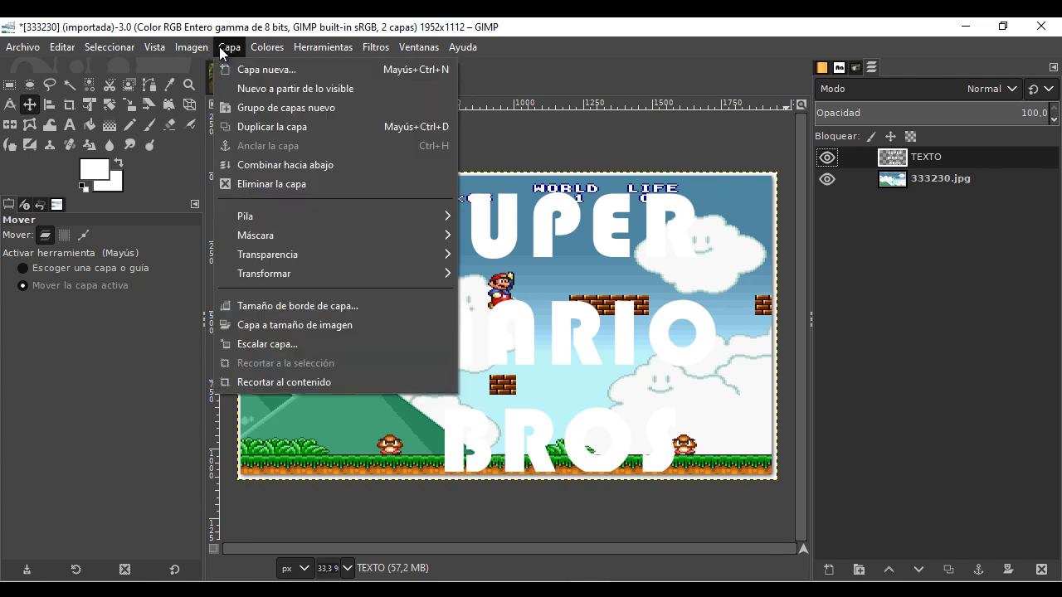
{"action": "left_click", "coordinate": [281, 383]}
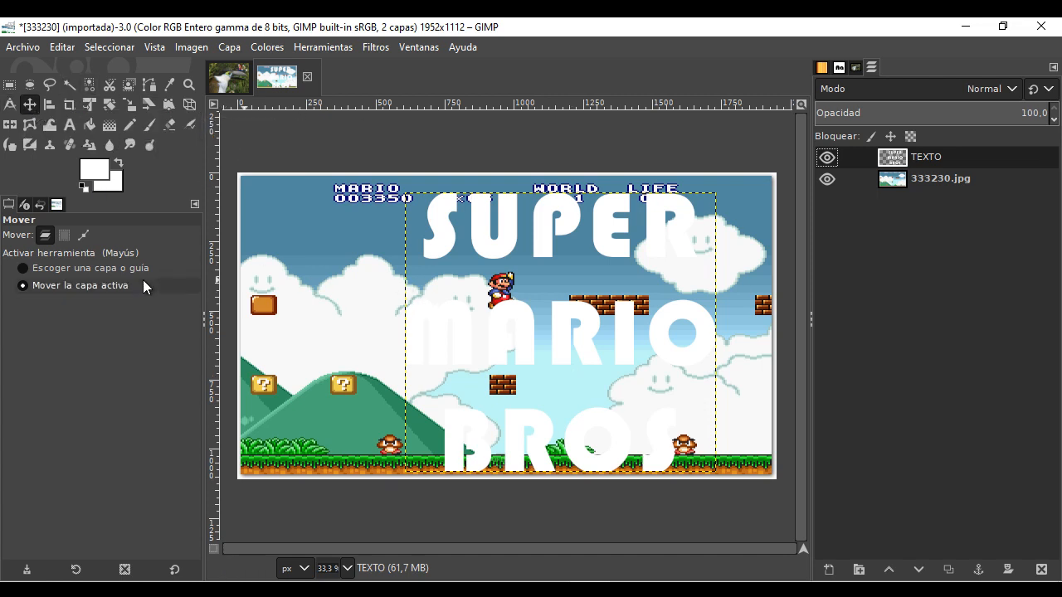
{"action": "mouse_move", "coordinate": [610, 340]}
{"action": "left_mouse_down"}
{"action": "mouse_move", "coordinate": [453, 332]}
{"action": "mouse_move", "coordinate": [475, 345]}
{"action": "mouse_move", "coordinate": [615, 340]}
{"action": "left_mouse_up"}
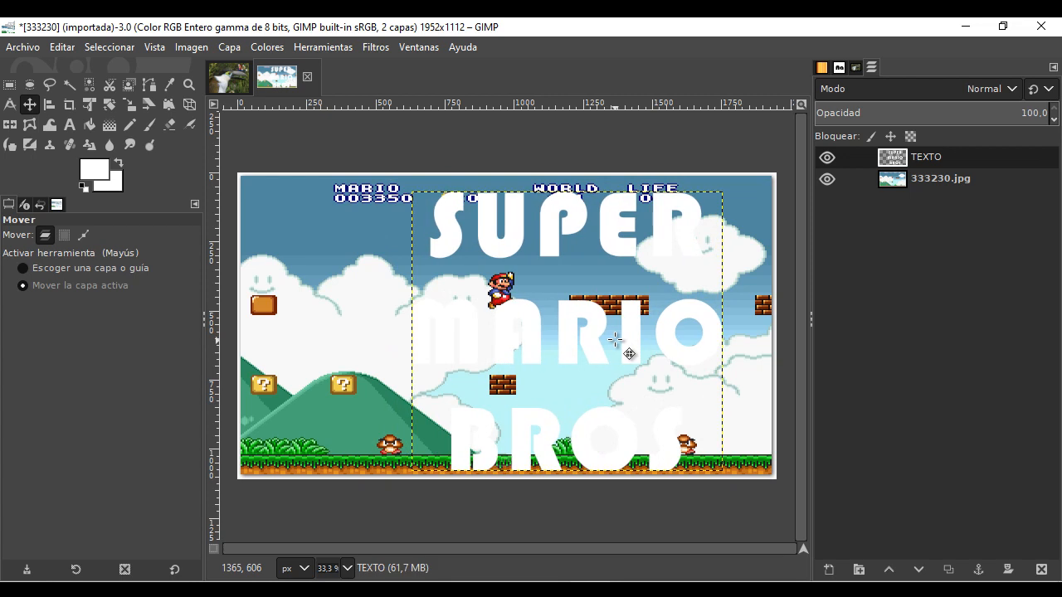
{"action": "left_click_drag", "start_coordinate": [583, 342], "coordinate": [611, 345]}
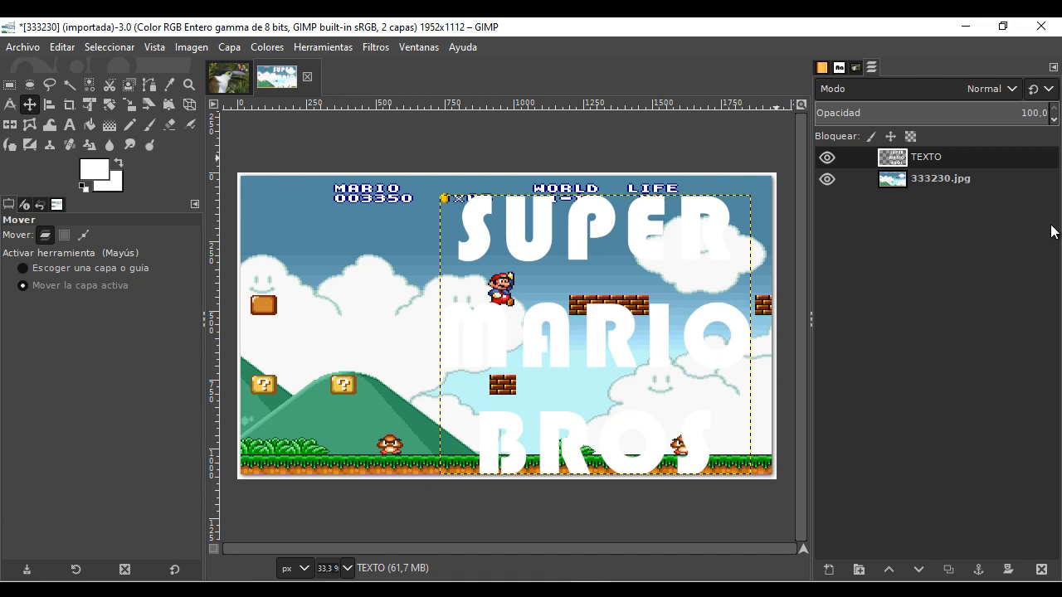
Raise the 333230.jpg layer above TEXTO and create a selection from the TEXTO layer's alpha.
{"action": "left_click_drag", "start_coordinate": [991, 159], "coordinate": [989, 178]}
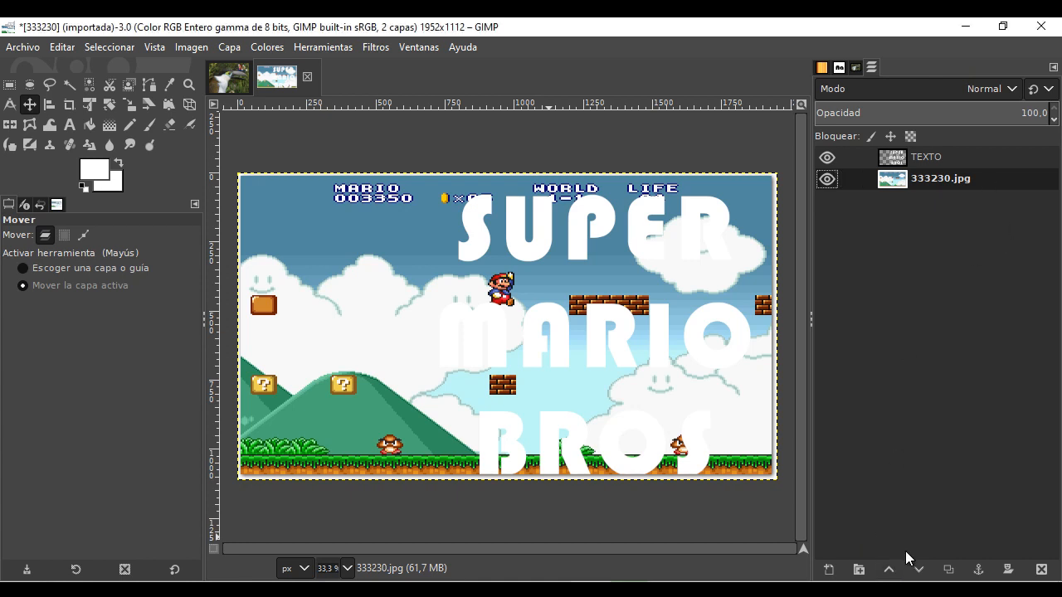
{"action": "left_click", "coordinate": [889, 570]}
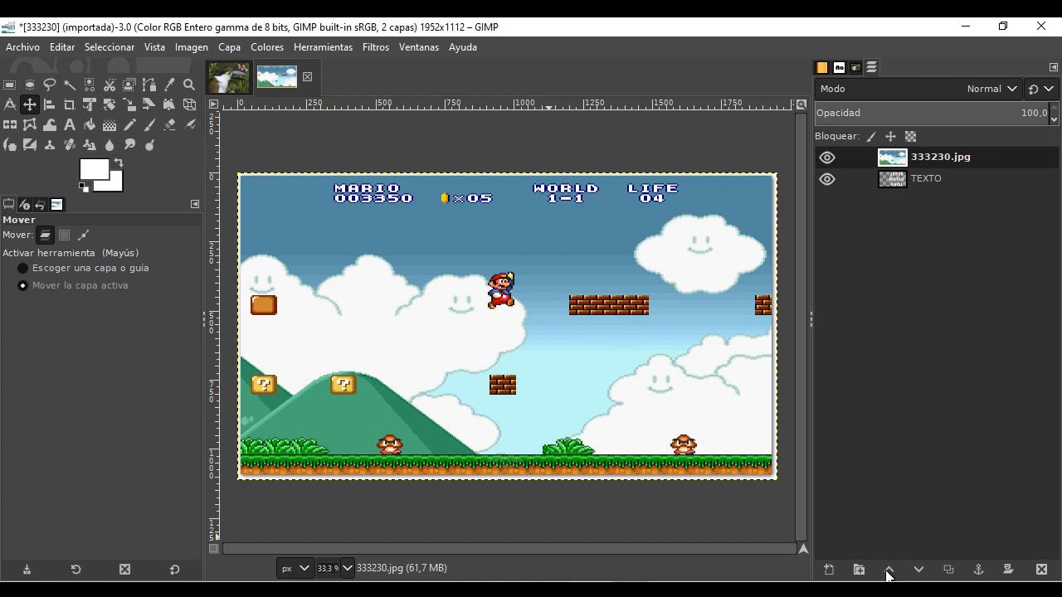
{"action": "left_click", "coordinate": [987, 180]}
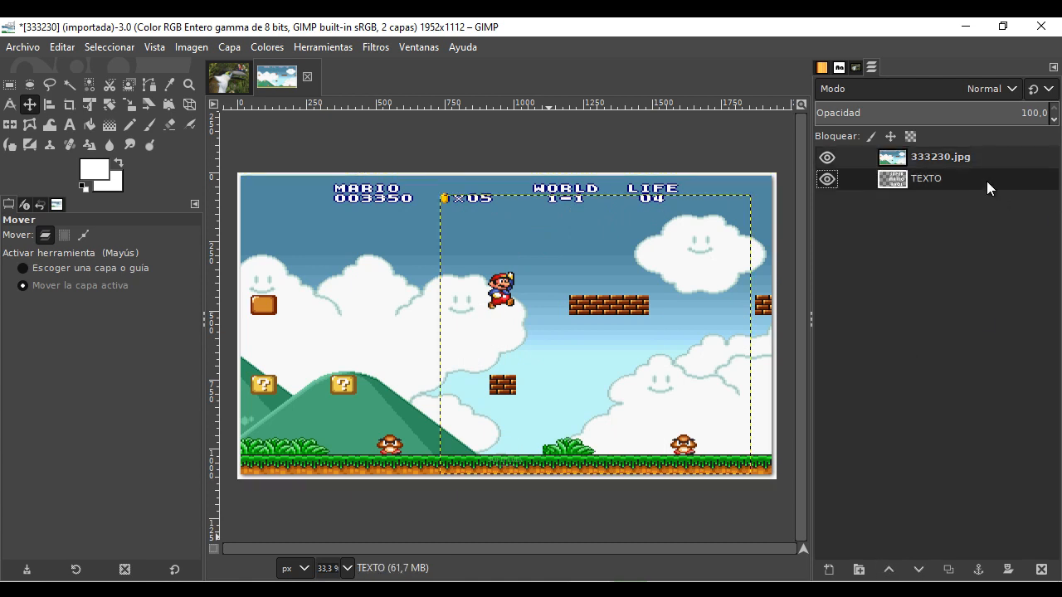
{"action": "right_click", "coordinate": [987, 181]}
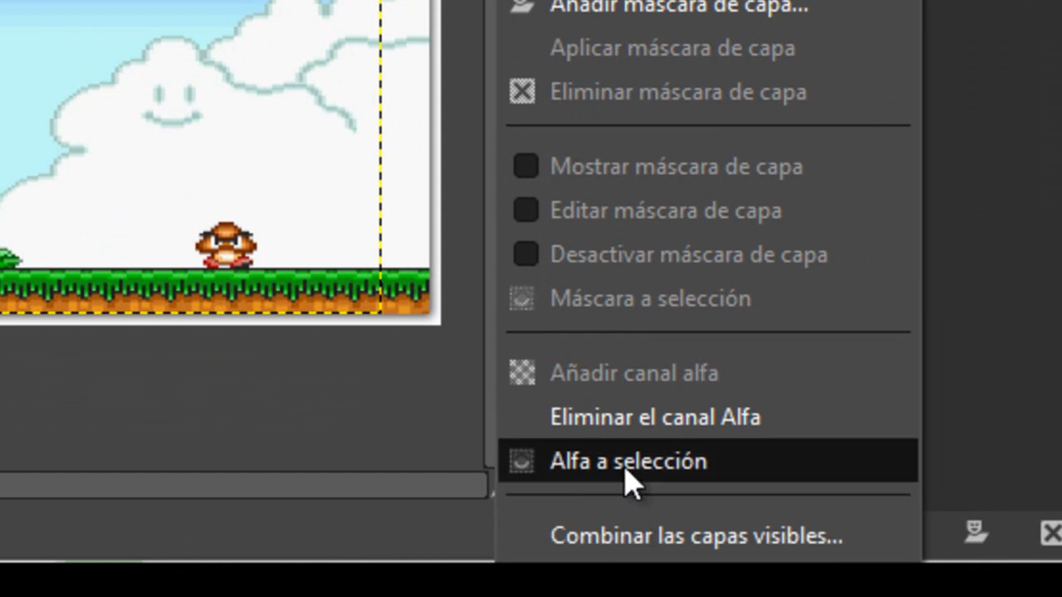
{"action": "left_click", "coordinate": [627, 465]}
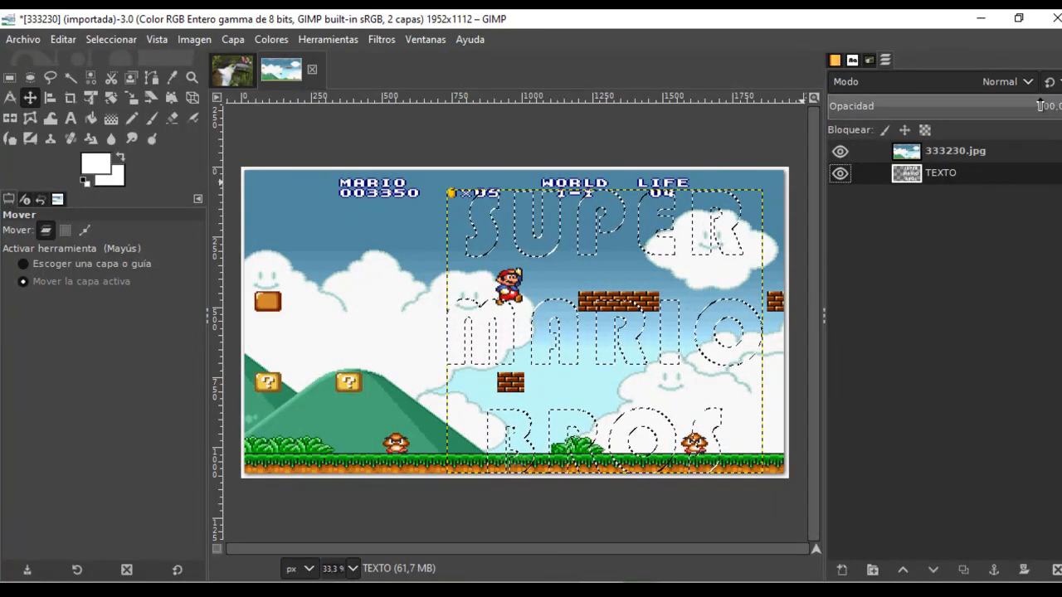
Add an alpha channel to the 333230.jpg layer, and invert the selection to delete everything outside the letters.
{"action": "left_click", "coordinate": [987, 153]}
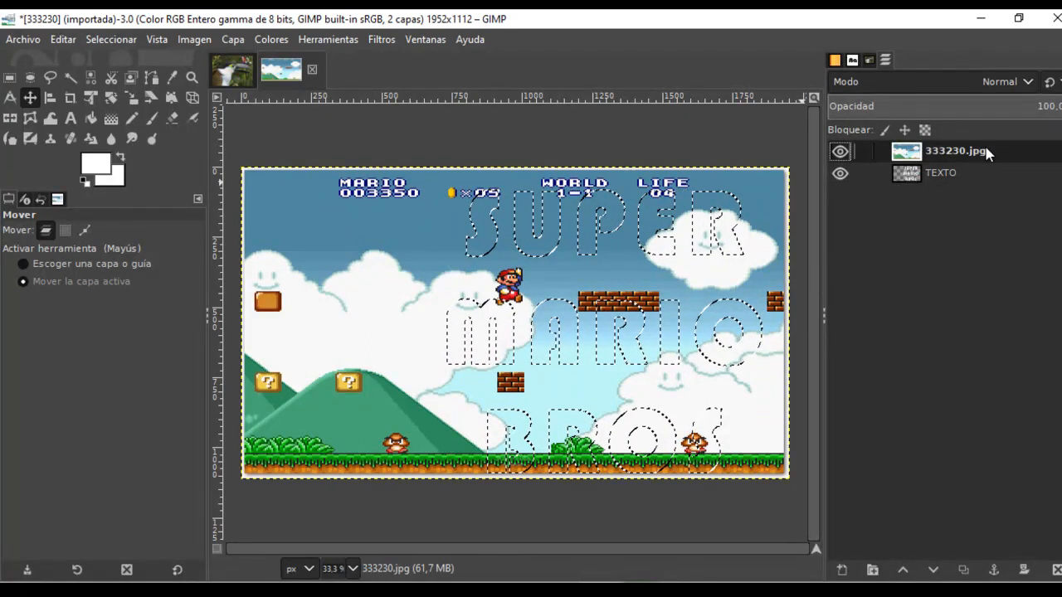
{"action": "right_click", "coordinate": [987, 153]}
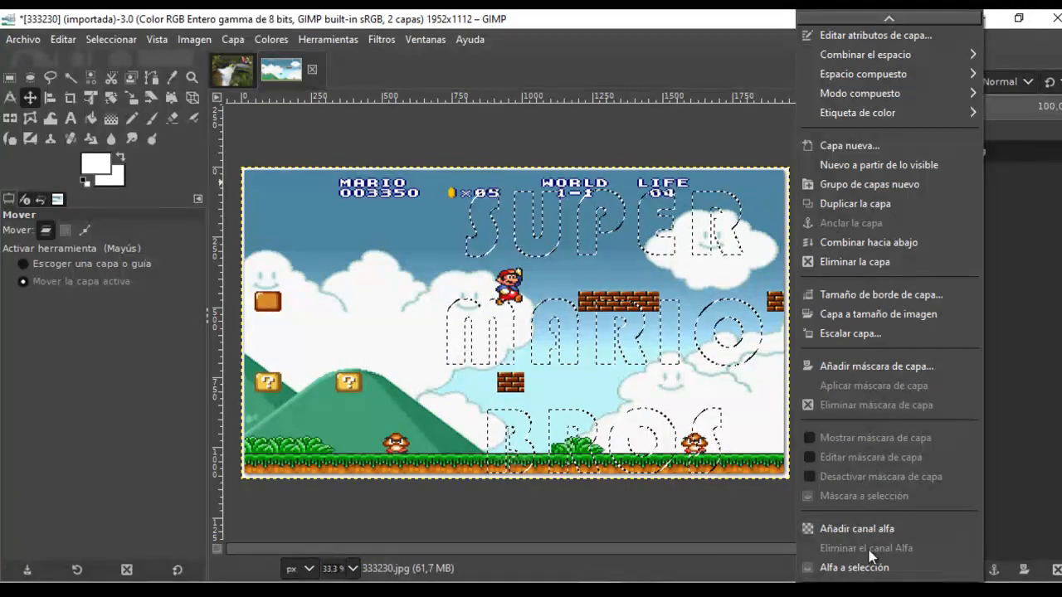
{"action": "left_click", "coordinate": [878, 530]}
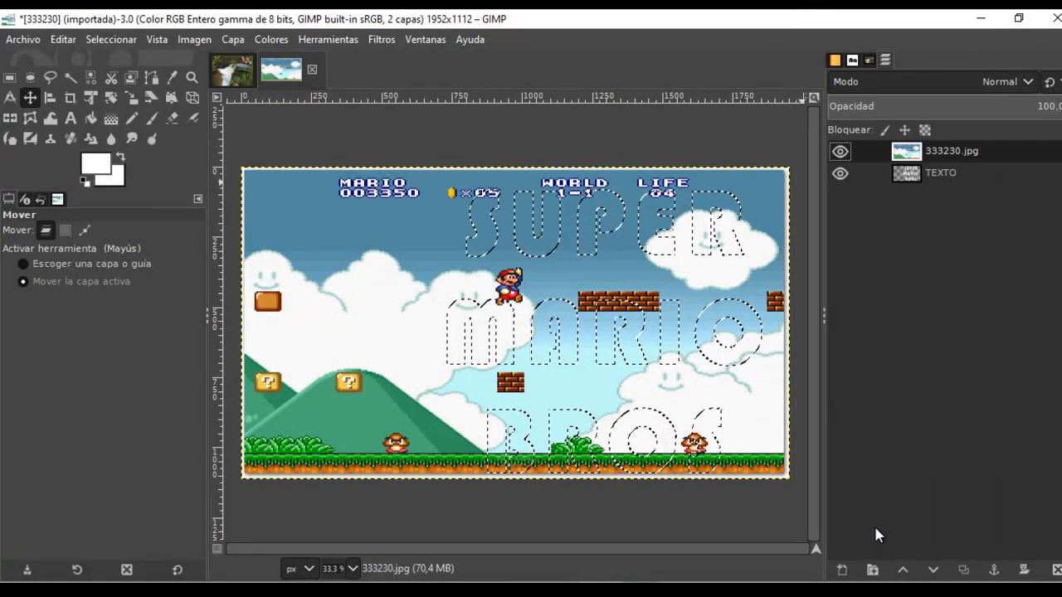
{"action": "left_click", "coordinate": [104, 39]}
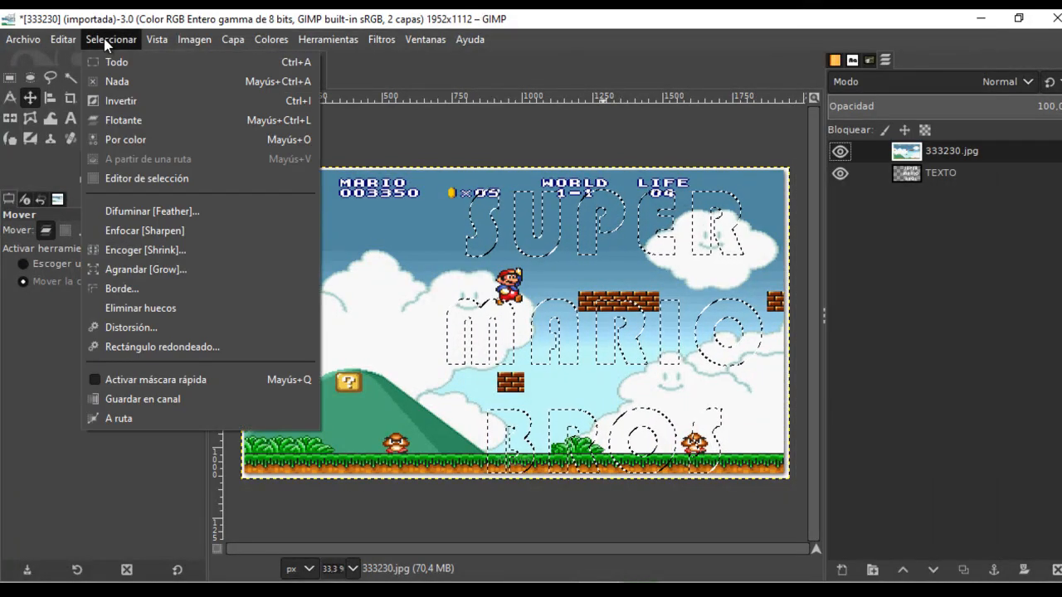
{"action": "left_click", "coordinate": [122, 101]}
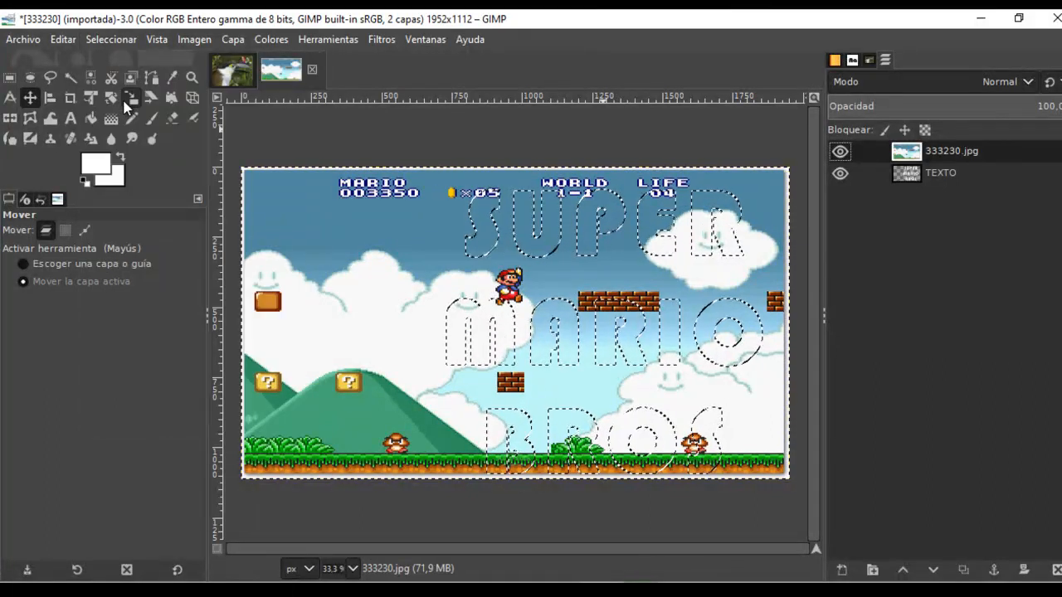
{"action": "key", "text": "Delete"}
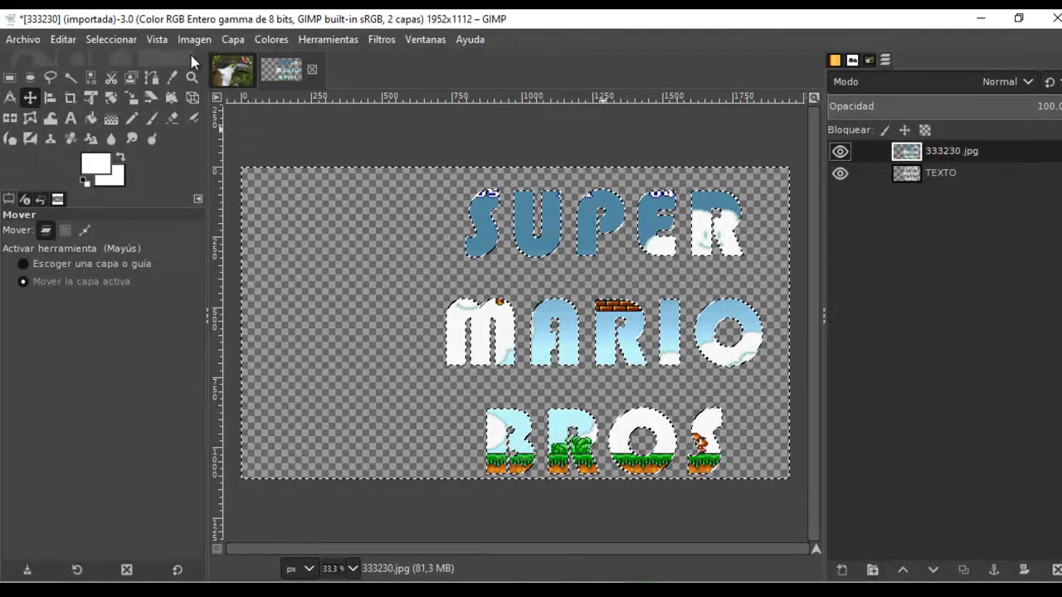
Delete the TEXTO layer, keeping only the 333230.jpg layer.
{"action": "left_click", "coordinate": [956, 170]}
{"action": "right_click", "coordinate": [956, 170]}
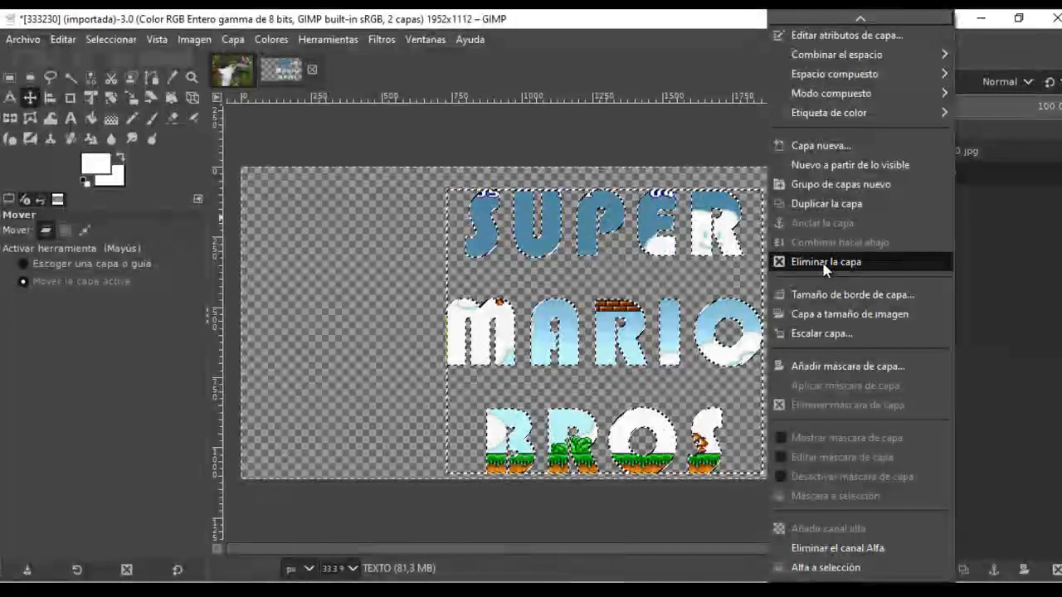
{"action": "left_click", "coordinate": [826, 264]}
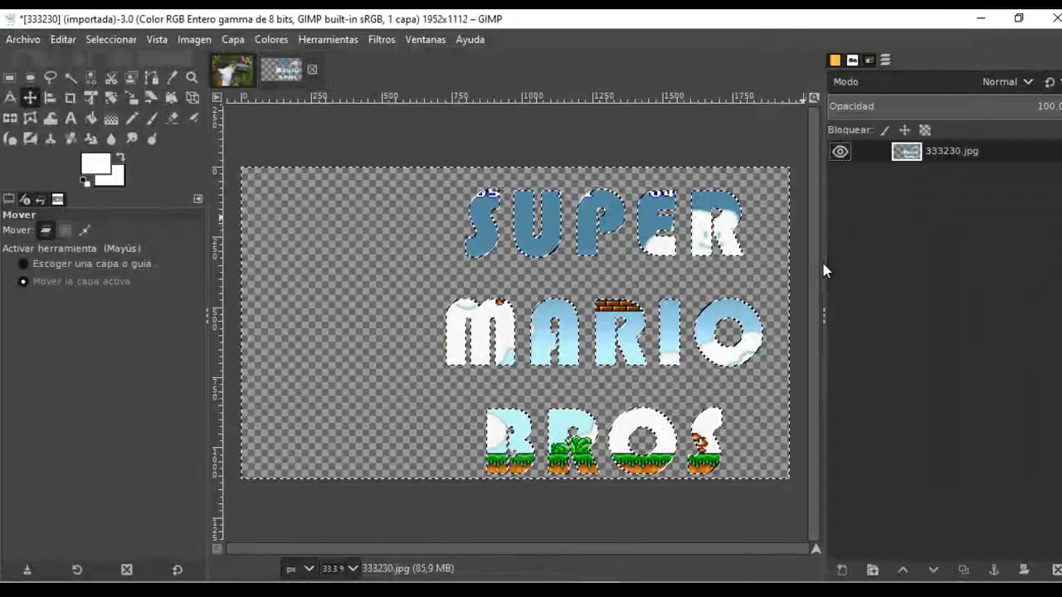
Clear the selection around the letters in the 333230 image.
{"action": "left_click", "coordinate": [99, 37]}
{"action": "left_click", "coordinate": [114, 82]}
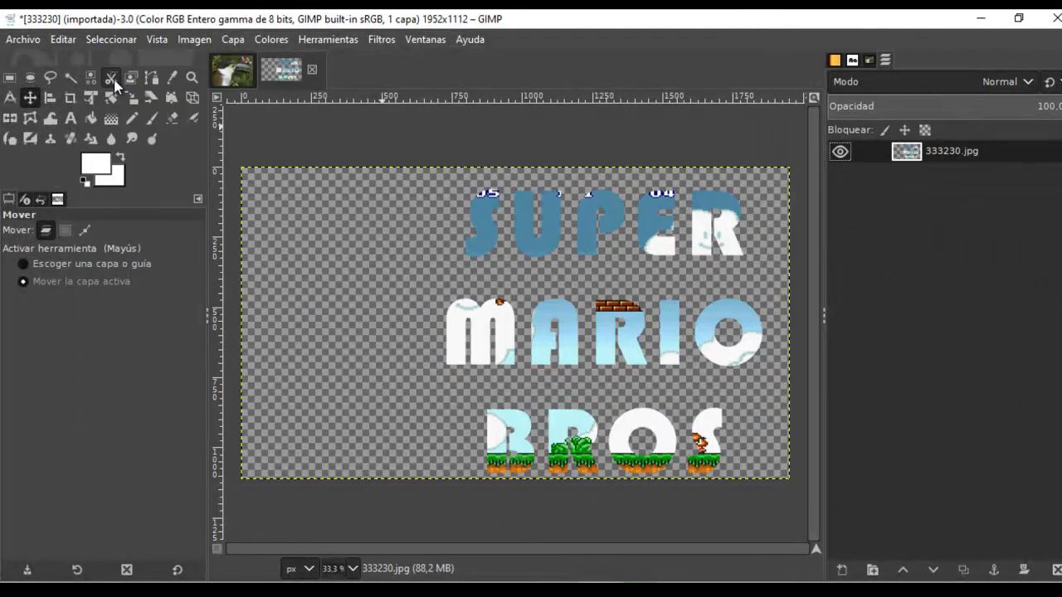
{"action": "left_click", "coordinate": [63, 40]}
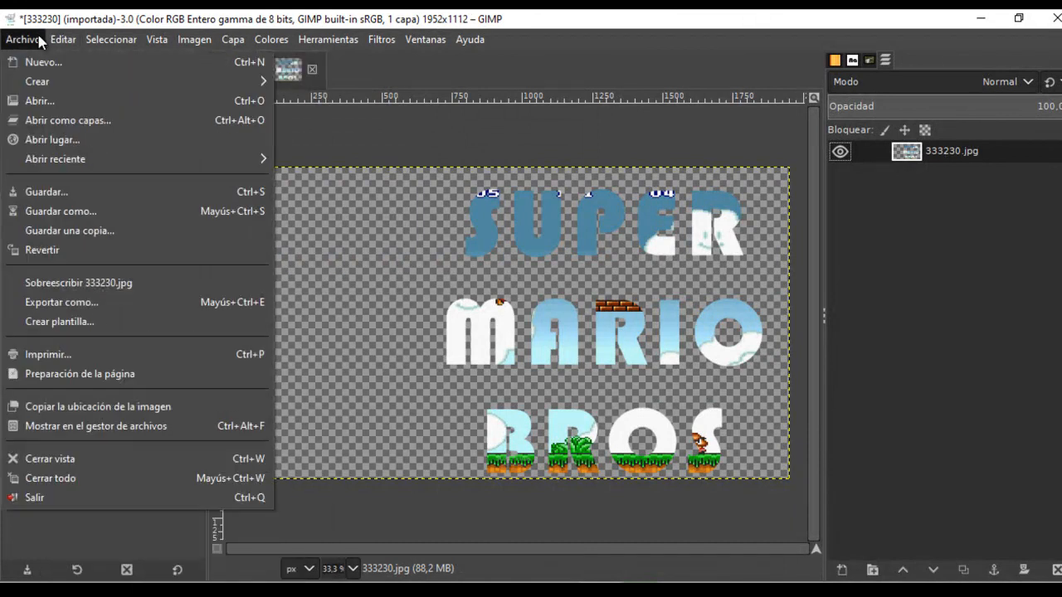
{"action": "left_click", "coordinate": [351, 202]}
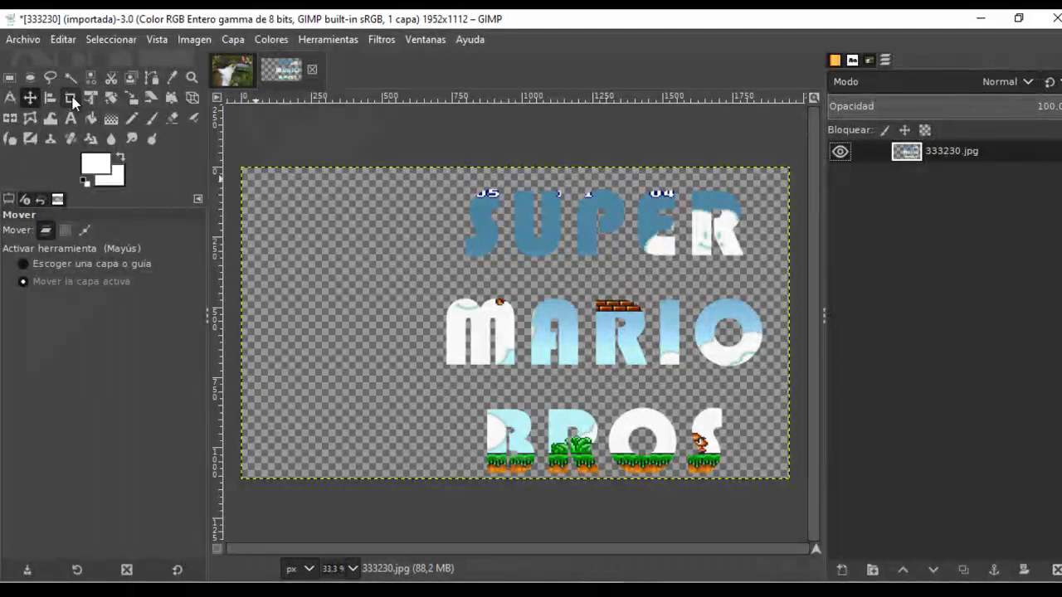
Draw a rectangular selection of about 1260 × 1038 px around the SUPER MARIO BROS lettering and copy it.
{"action": "left_click", "coordinate": [8, 79]}
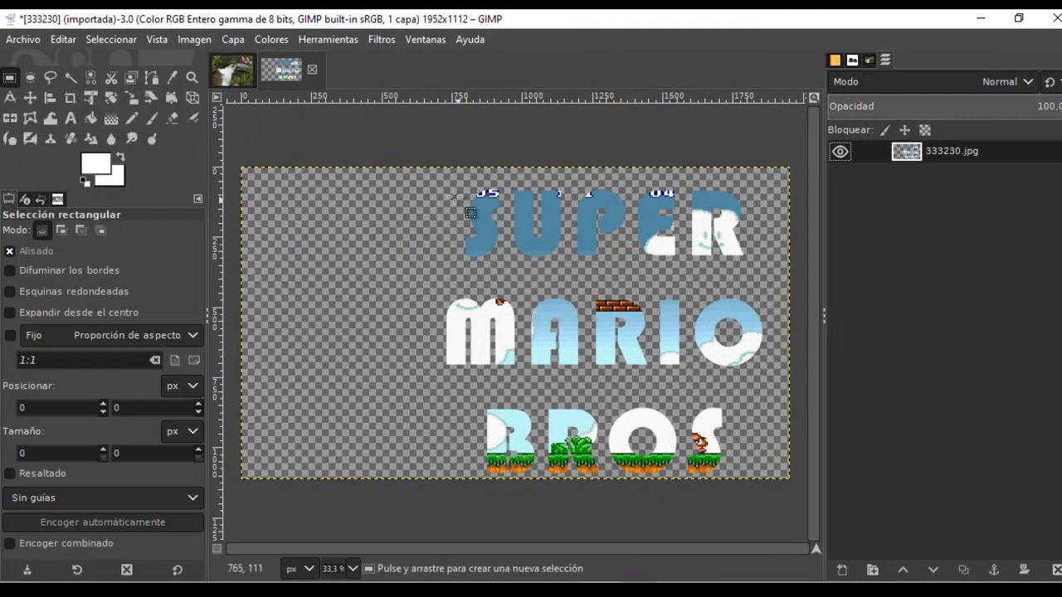
{"action": "left_click_drag", "start_coordinate": [423, 188], "coordinate": [776, 479]}
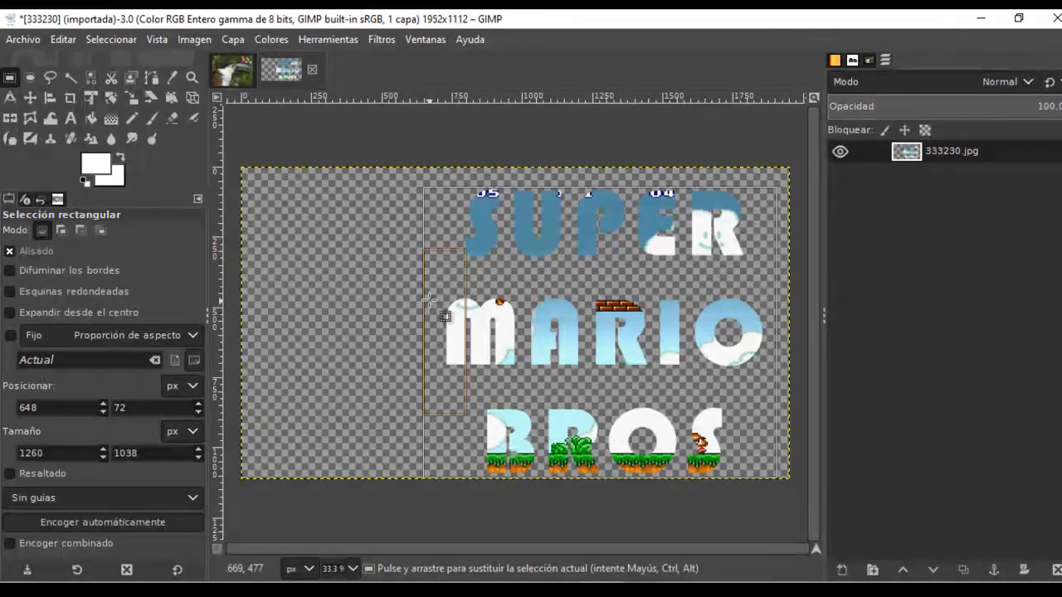
{"action": "left_click", "coordinate": [69, 40]}
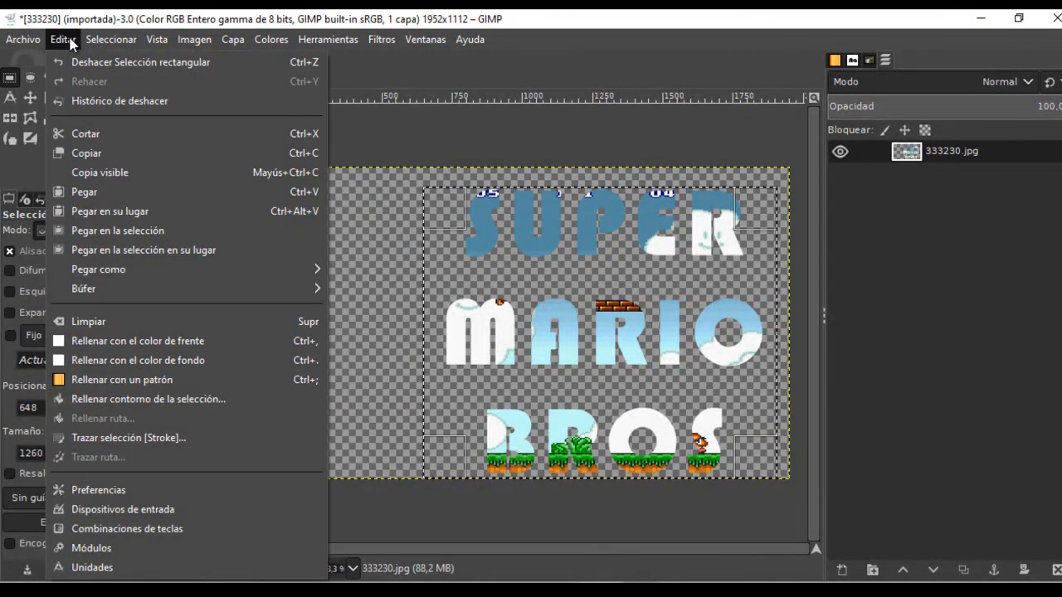
{"action": "left_click", "coordinate": [100, 153]}
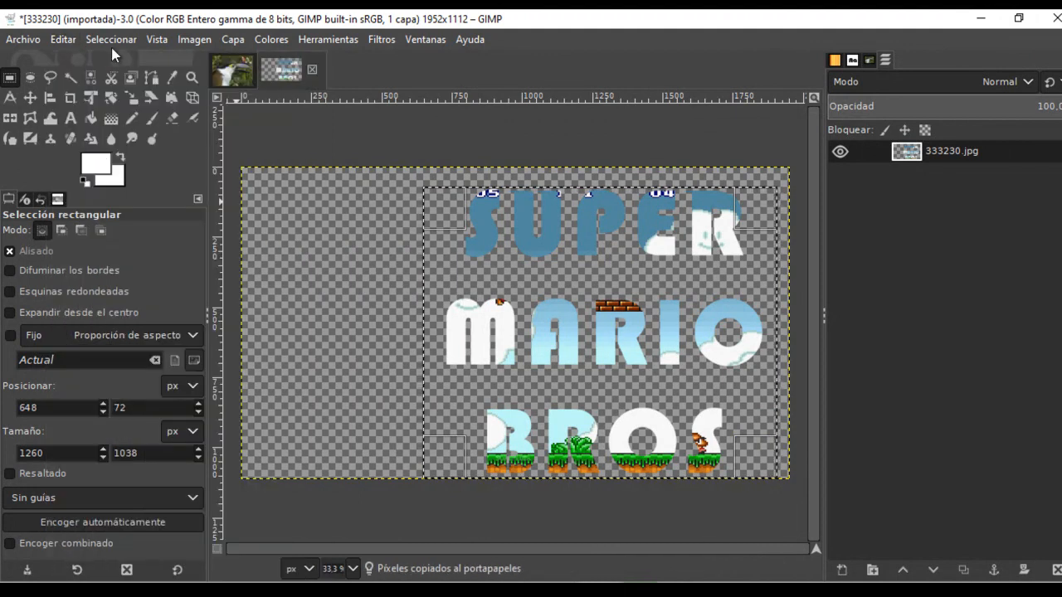
In the FOTO P8 1.xcf image, add a transparent 1024 × 768 px layer named TEXTO above FOTO P8 1copia.jpg.
{"action": "left_click", "coordinate": [240, 72]}
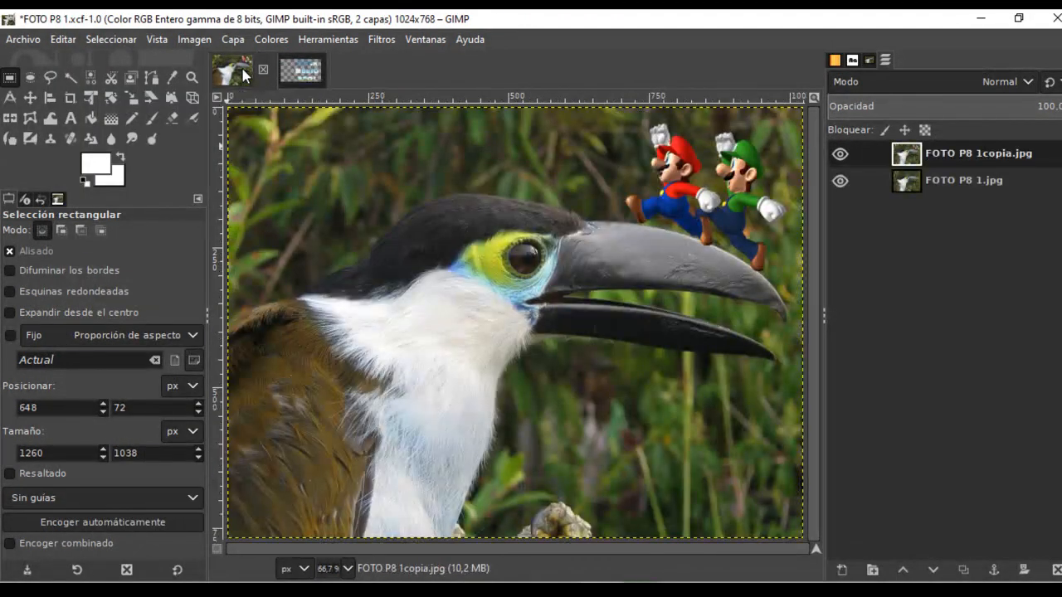
{"action": "right_click", "coordinate": [1000, 158]}
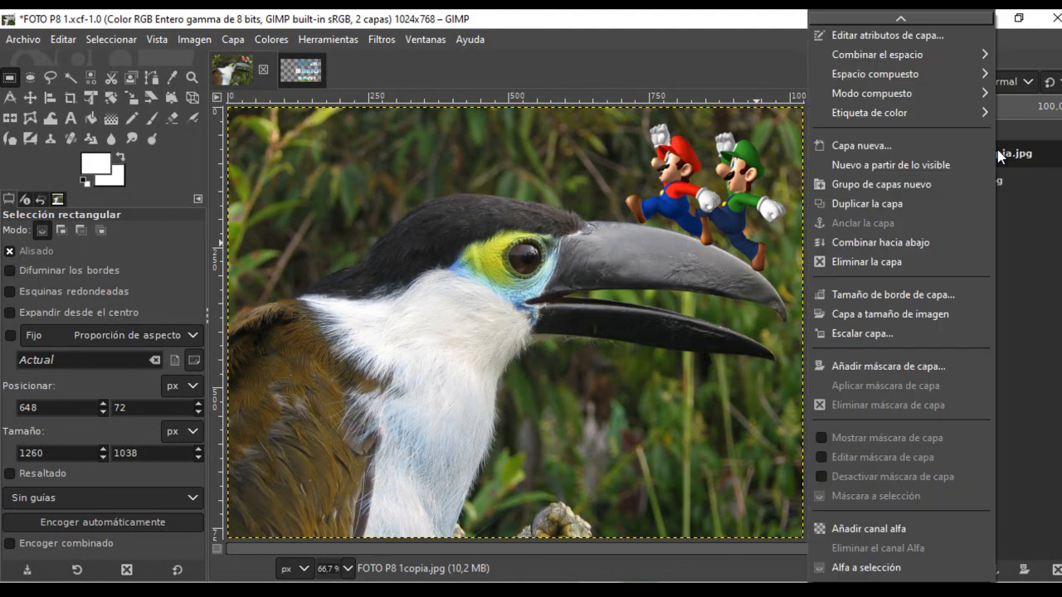
{"action": "left_click", "coordinate": [902, 148]}
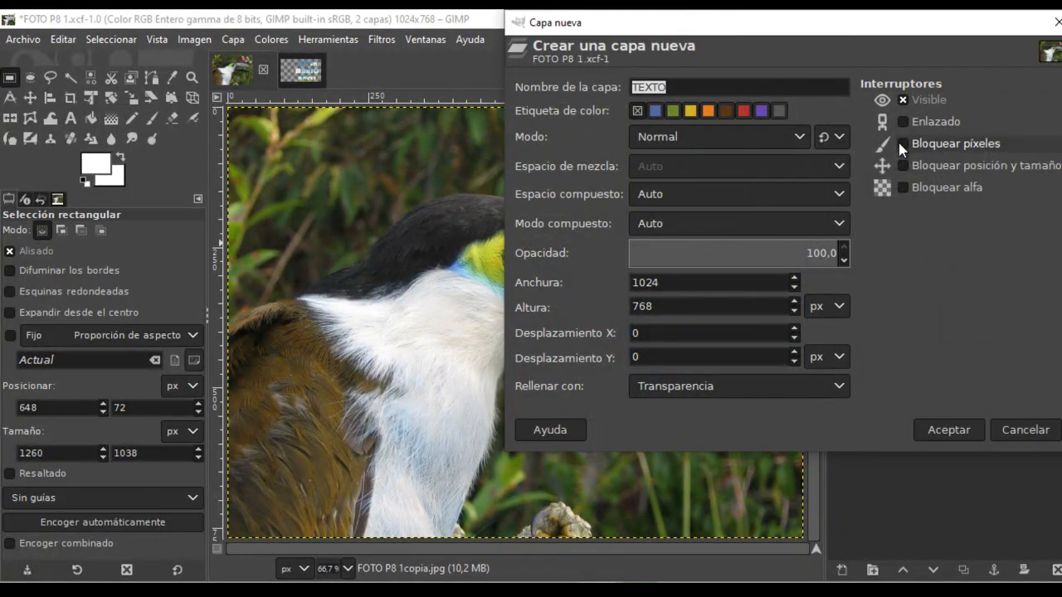
{"action": "left_click", "coordinate": [954, 429]}
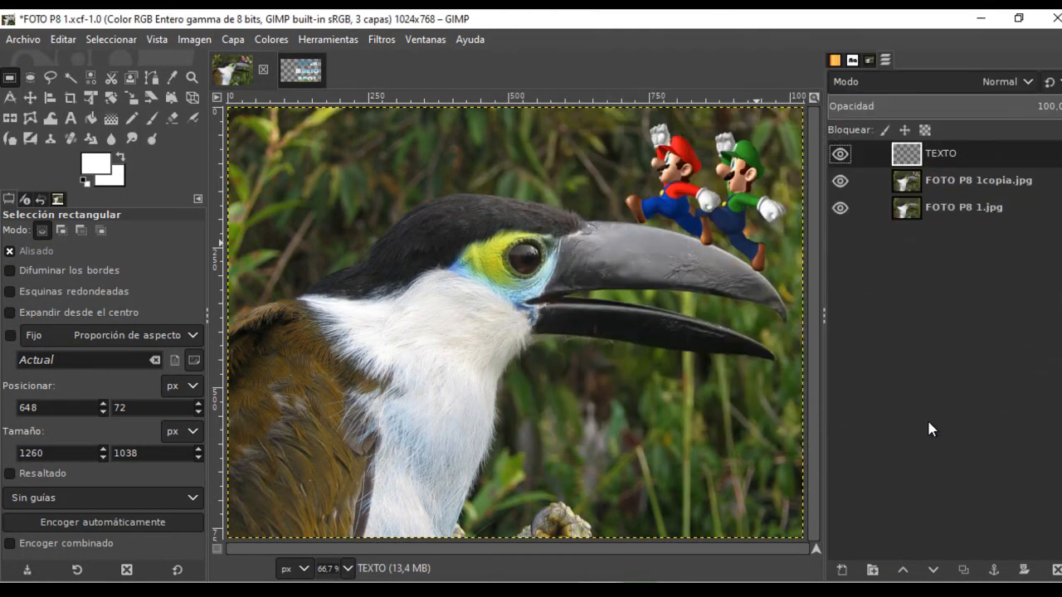
Paste the copied lettering over the TEXTO layer and scale it proportionally to 602 × 496 px.
{"action": "left_click", "coordinate": [64, 41]}
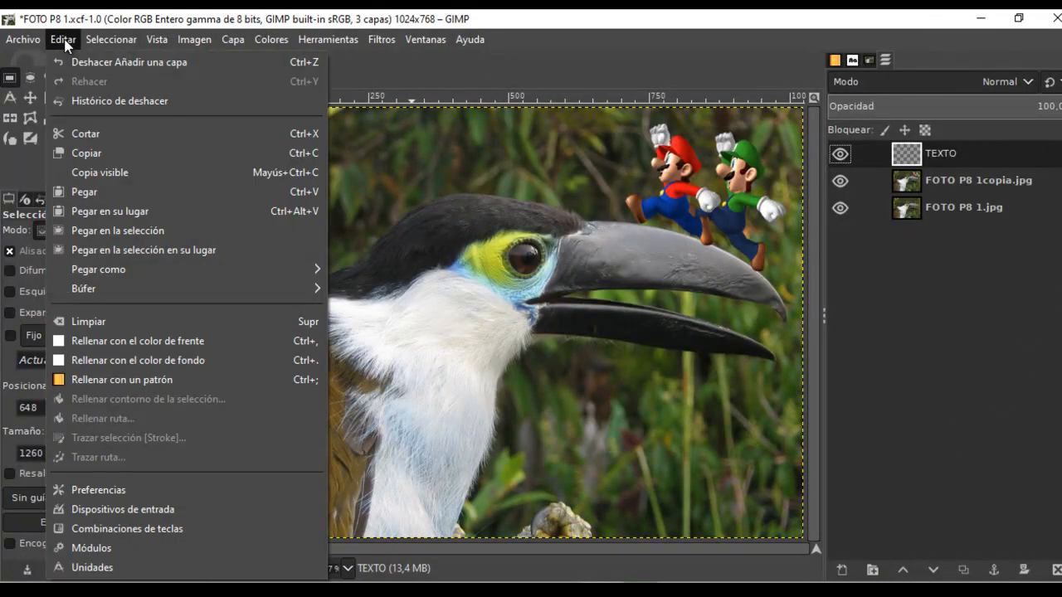
{"action": "left_click", "coordinate": [86, 194]}
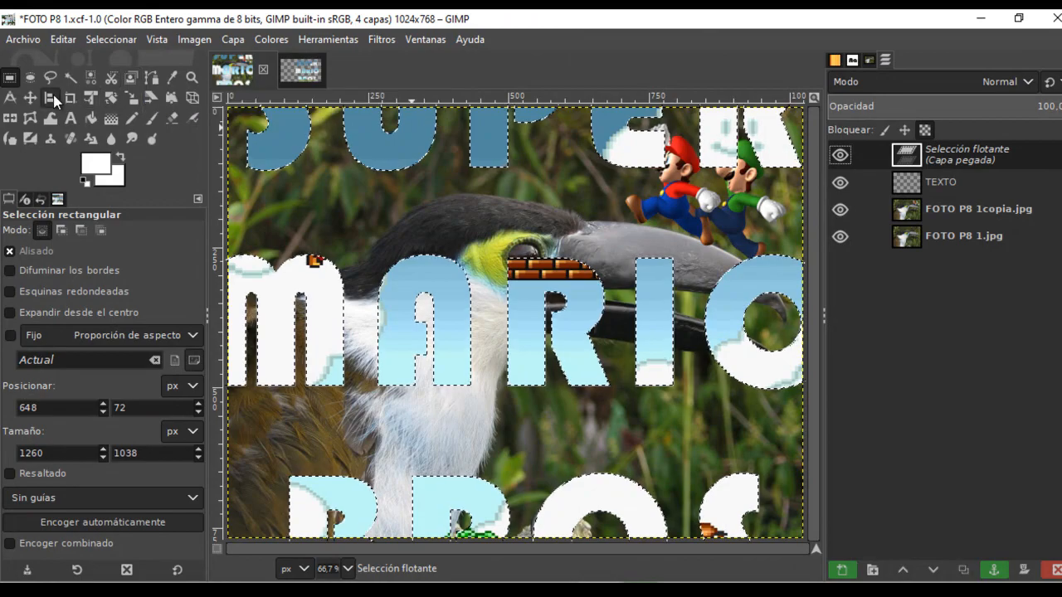
{"action": "left_click", "coordinate": [130, 97]}
{"action": "left_click", "coordinate": [344, 267]}
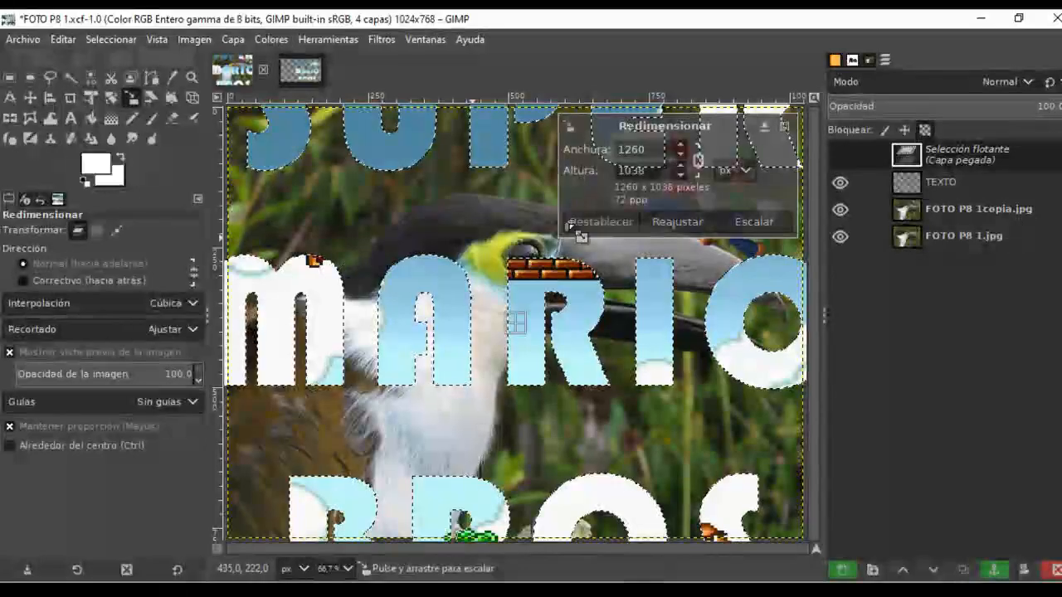
{"action": "left_click", "coordinate": [698, 170]}
{"action": "left_click", "coordinate": [698, 170]}
{"action": "left_click", "coordinate": [679, 176]}
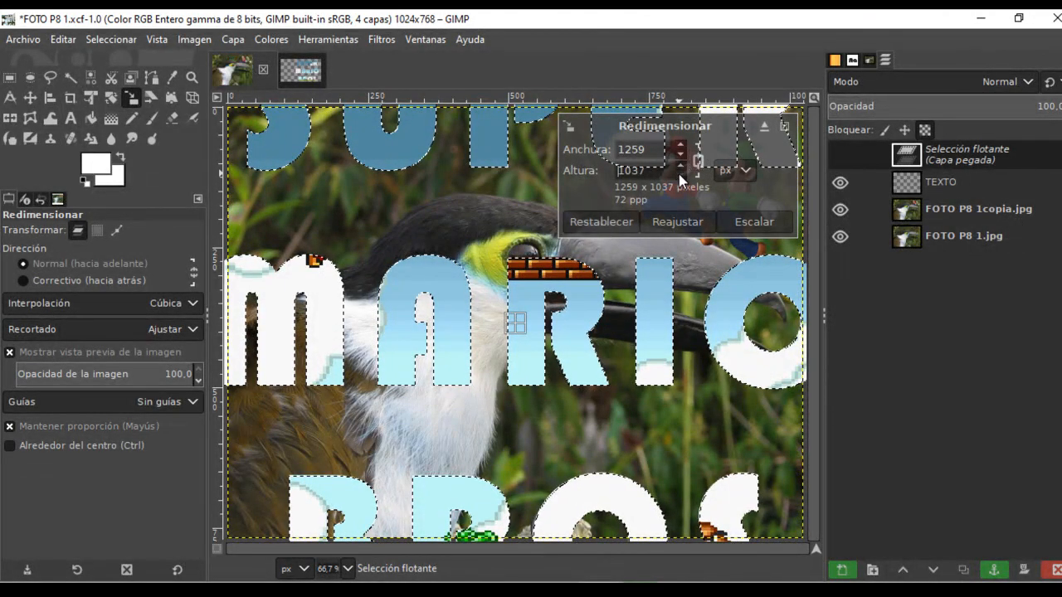
{"action": "left_click_drag", "start_coordinate": [679, 174], "coordinate": [678, 174]}
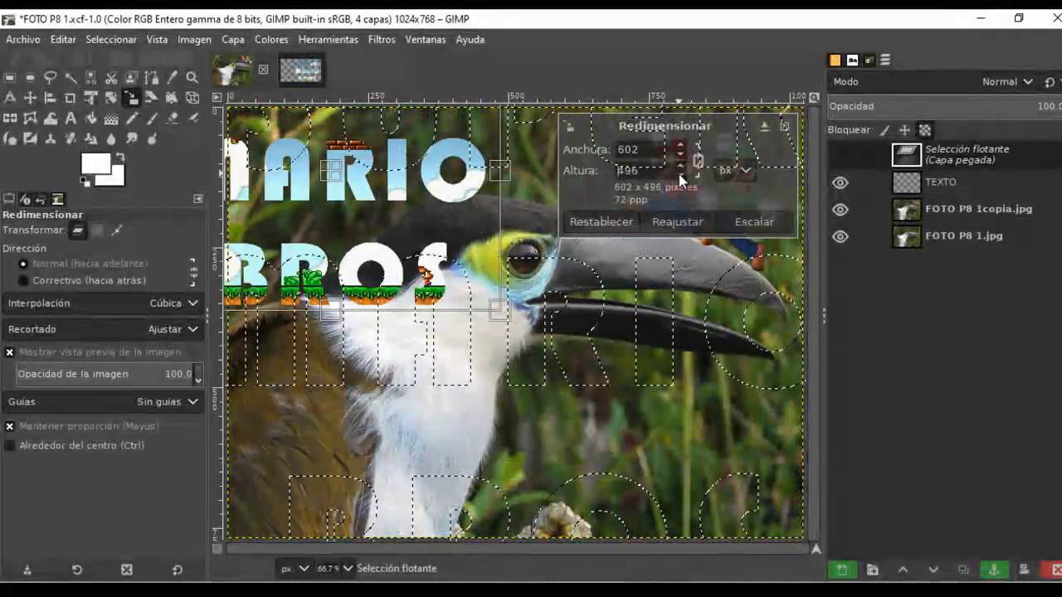
{"action": "left_click", "coordinate": [754, 223]}
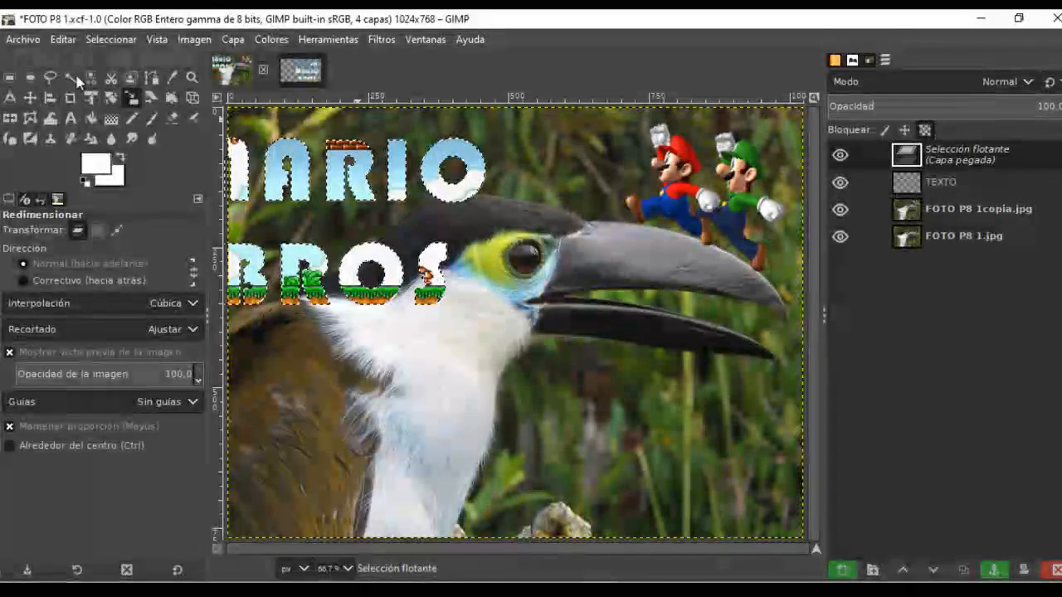
Move the floating lettering to the lower-right area of the photo and scale it to 382 × 315 px.
{"action": "left_click", "coordinate": [30, 97]}
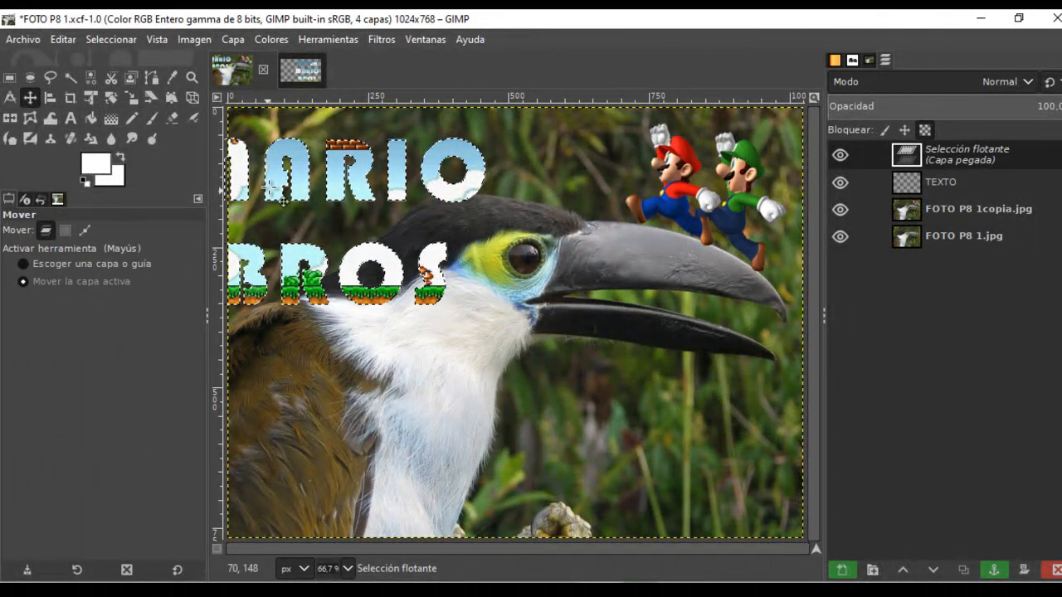
{"action": "left_click_drag", "start_coordinate": [296, 171], "coordinate": [580, 401]}
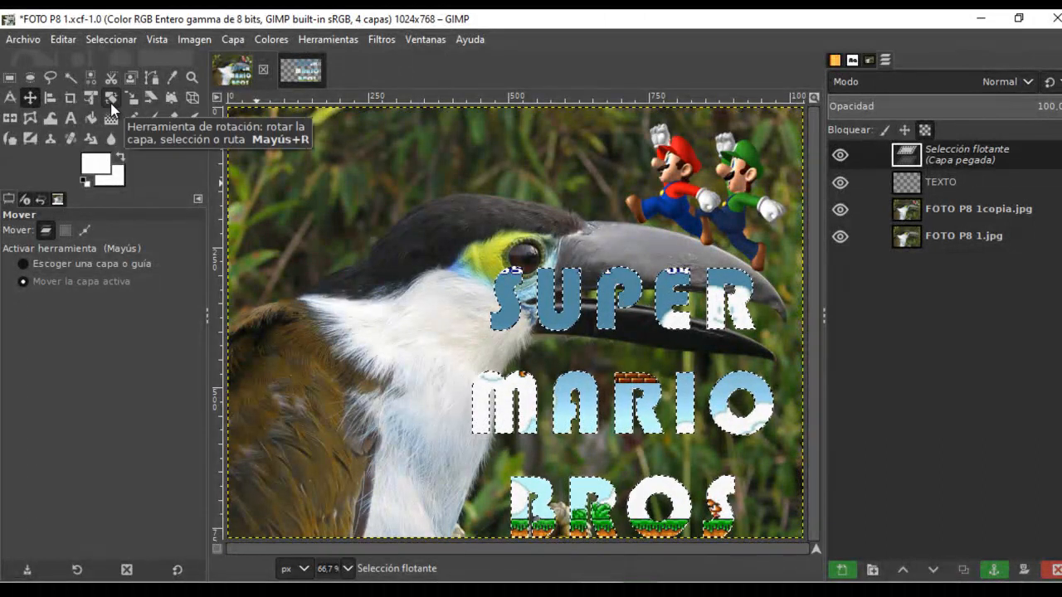
{"action": "left_click", "coordinate": [131, 98]}
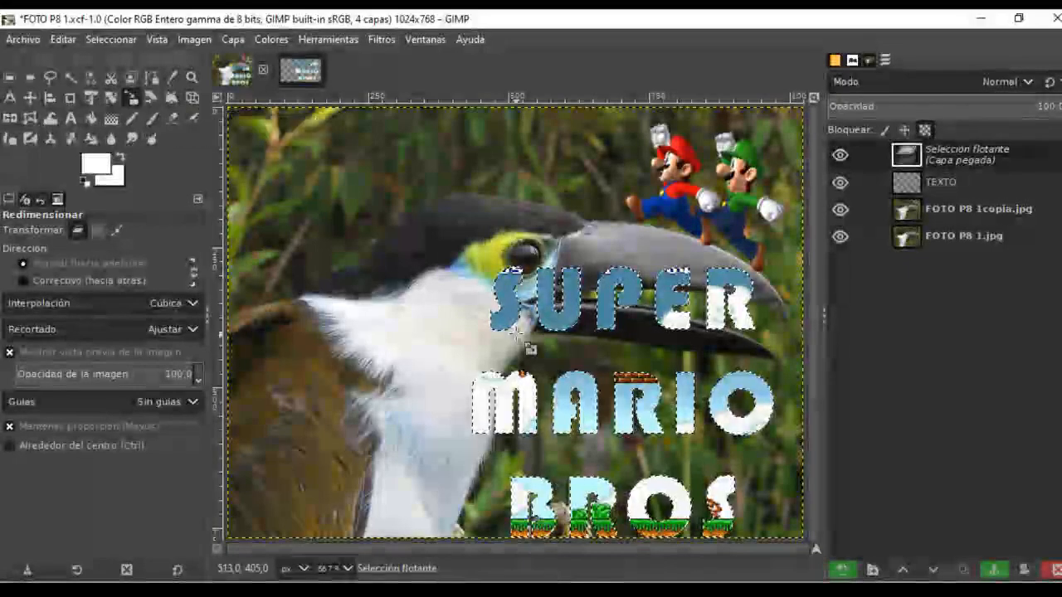
{"action": "left_click", "coordinate": [547, 323]}
{"action": "left_click_drag", "start_coordinate": [444, 270], "coordinate": [573, 365]}
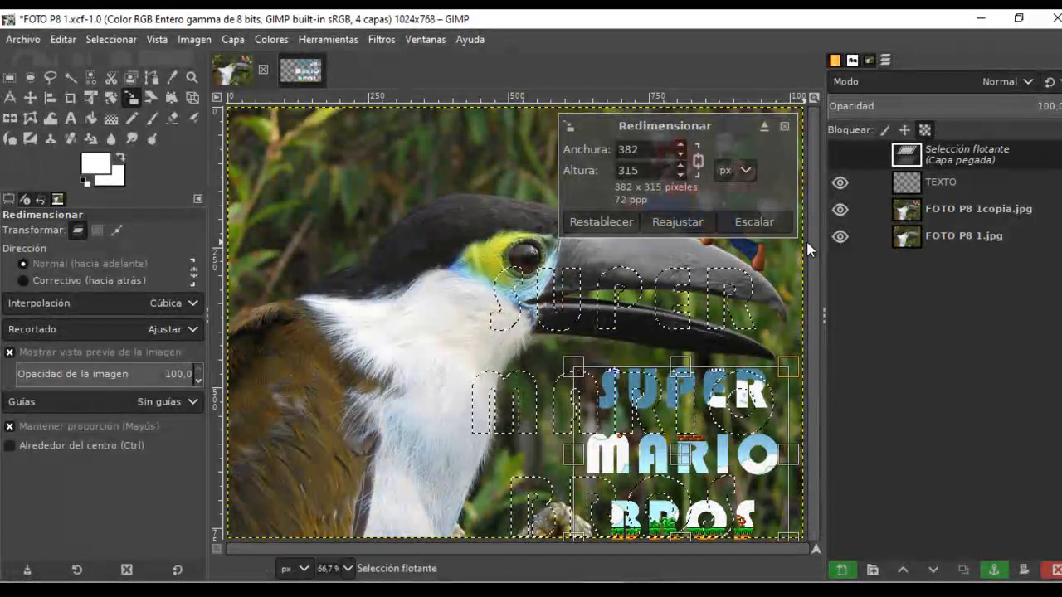
{"action": "left_click", "coordinate": [754, 221]}
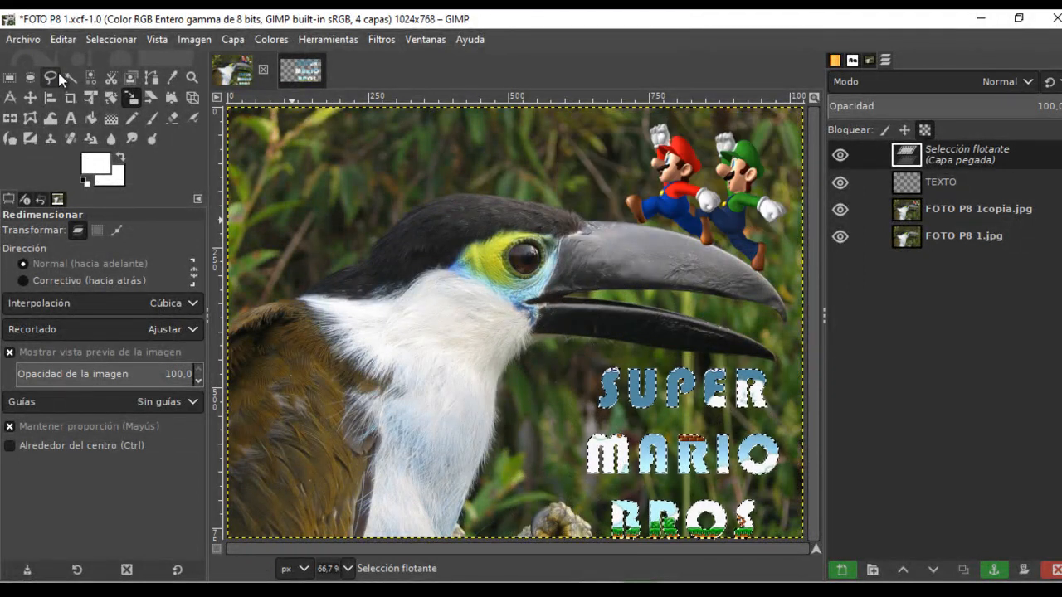
Place the floating lettering just below the bird's lower beak and anchor it to the TEXTO layer.
{"action": "left_click", "coordinate": [33, 98]}
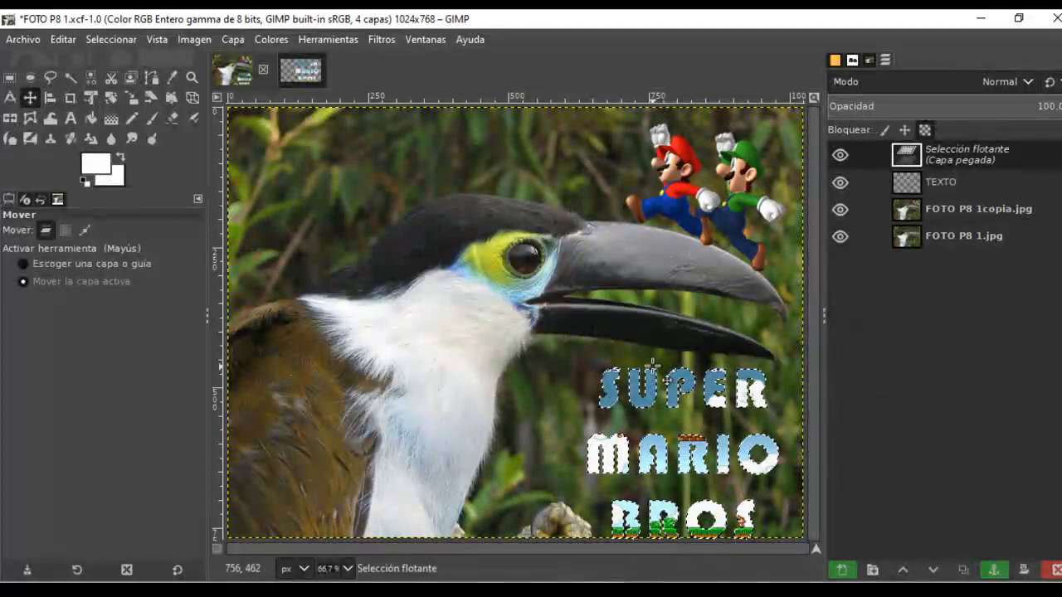
{"action": "left_click_drag", "start_coordinate": [659, 414], "coordinate": [655, 408]}
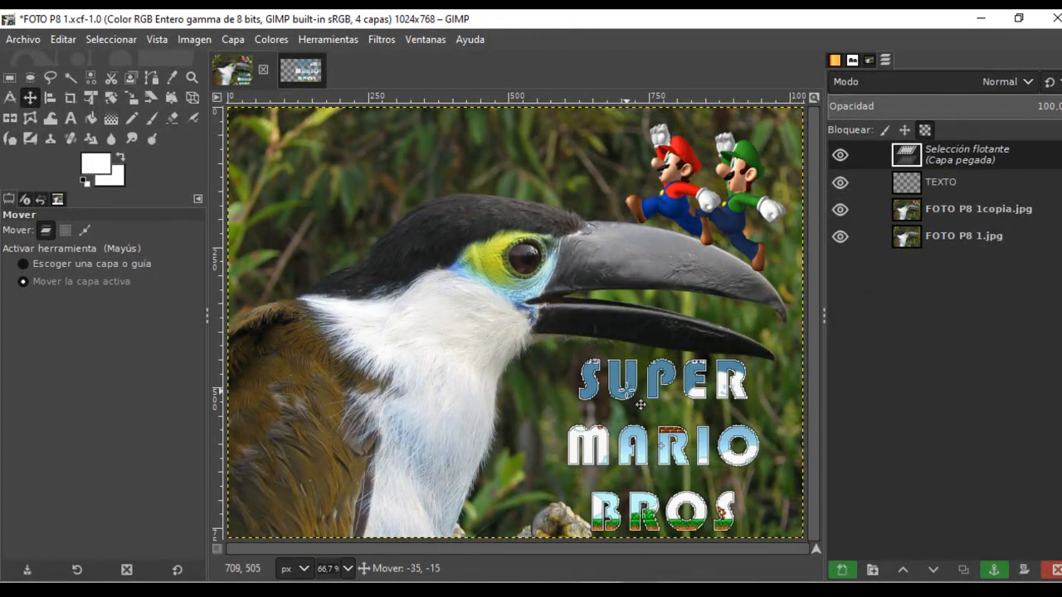
{"action": "left_click_drag", "start_coordinate": [640, 405], "coordinate": [643, 401]}
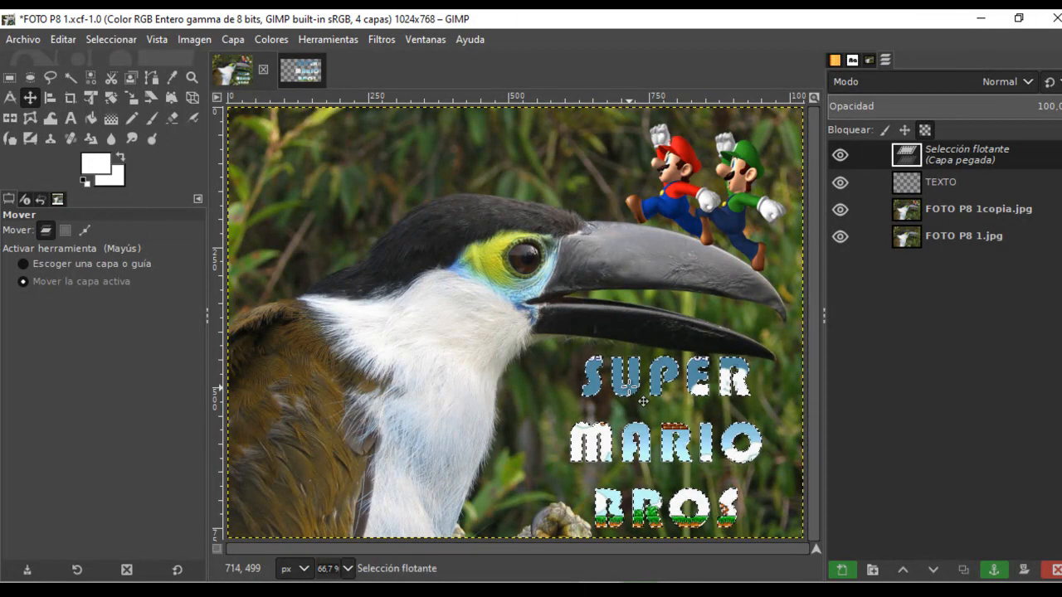
{"action": "right_click", "coordinate": [981, 156]}
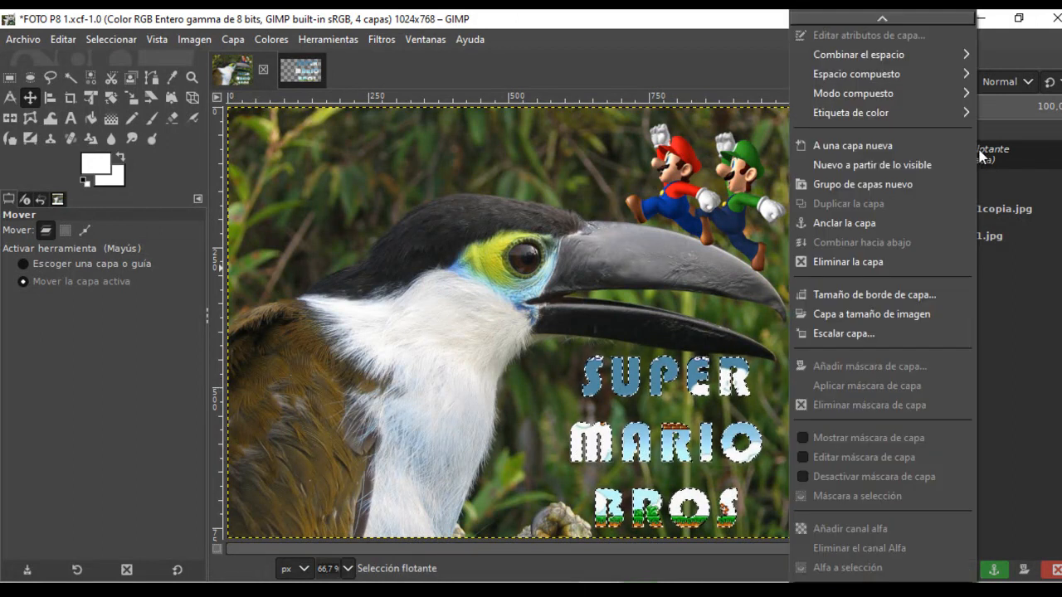
{"action": "left_click", "coordinate": [878, 221]}
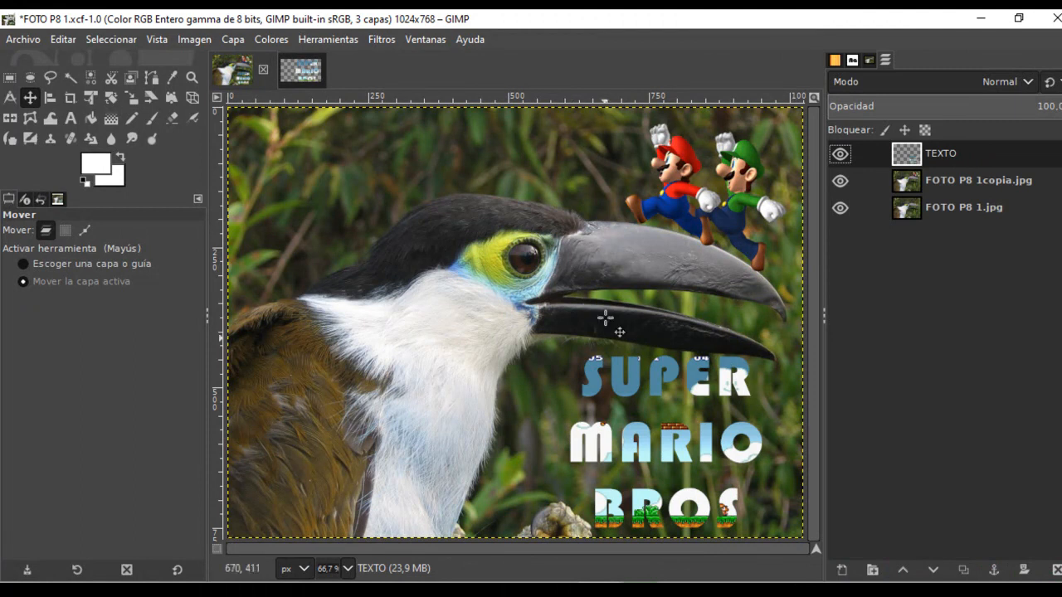
Crop the TEXTO layer to its content and fine-tune the lettering's position below the beak.
{"action": "left_click", "coordinate": [229, 39]}
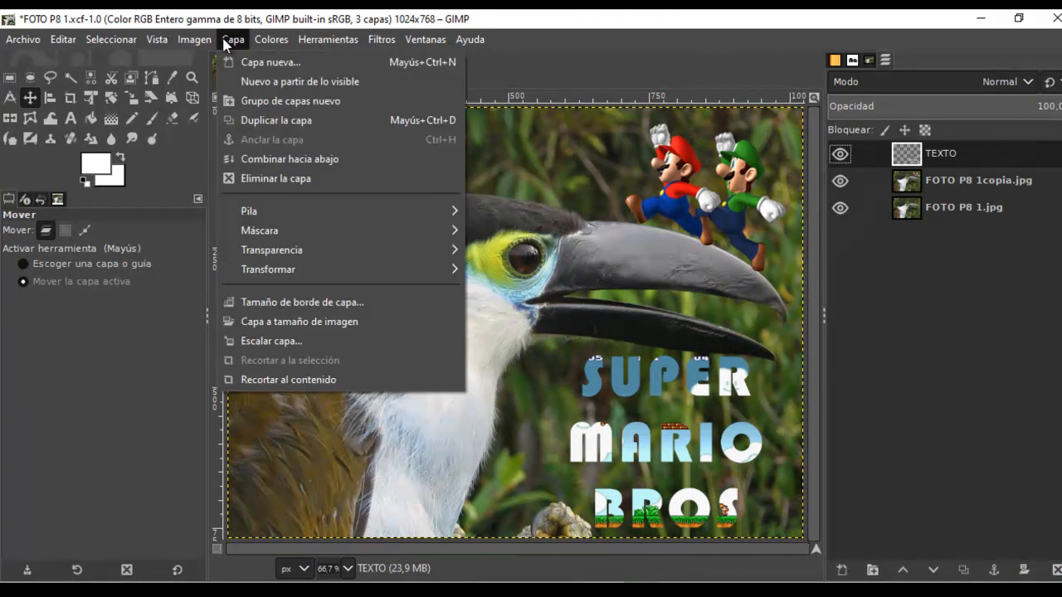
{"action": "left_click", "coordinate": [296, 380]}
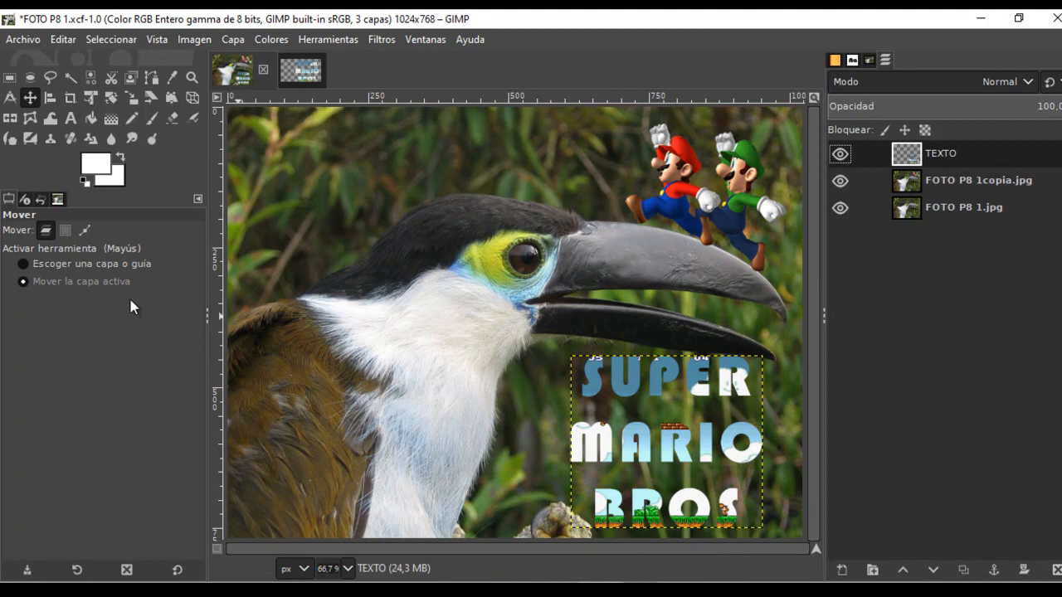
{"action": "mouse_move", "coordinate": [664, 447]}
{"action": "left_mouse_down"}
{"action": "mouse_move", "coordinate": [306, 320]}
{"action": "mouse_move", "coordinate": [350, 392]}
{"action": "mouse_move", "coordinate": [741, 434]}
{"action": "mouse_move", "coordinate": [652, 434]}
{"action": "left_mouse_up"}
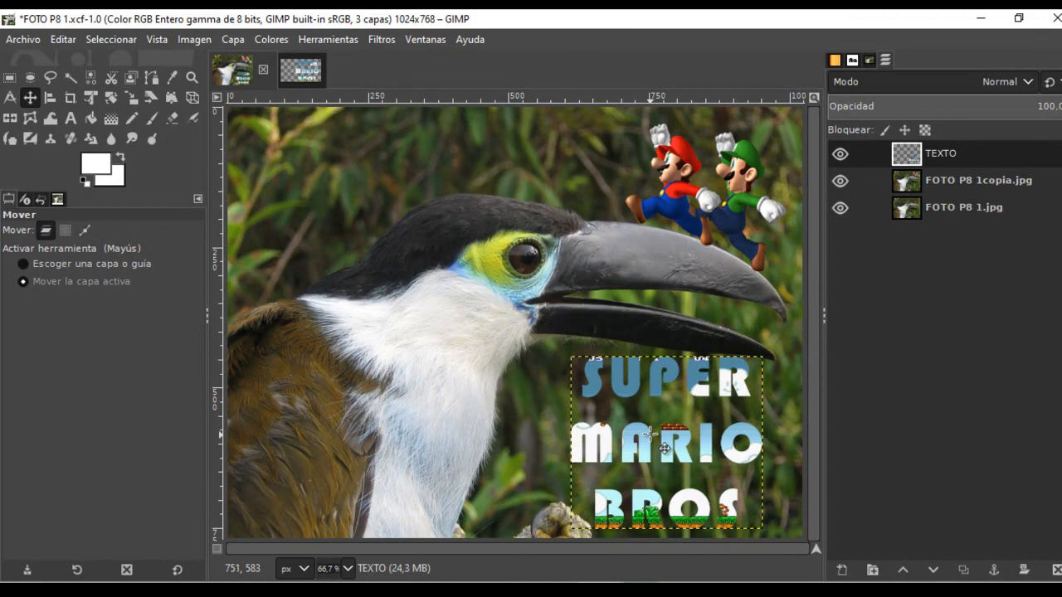